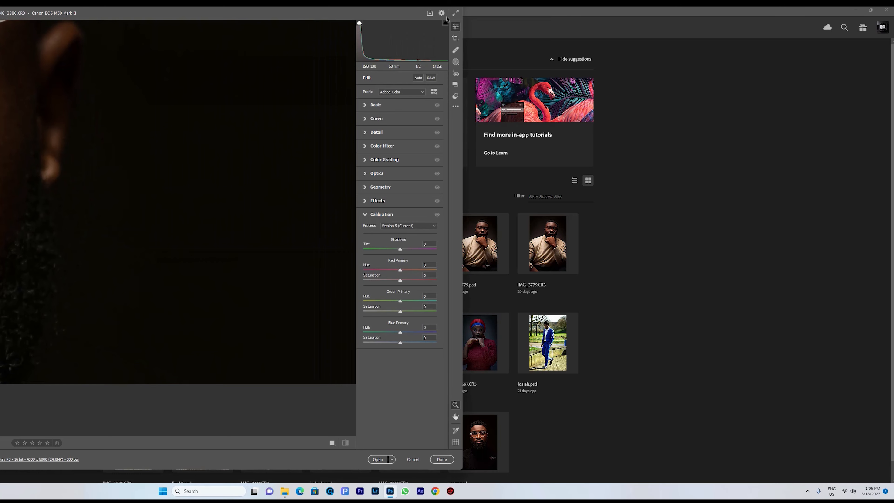
# Inspect the portrait's forehead, glasses and beard up close for skin detail and colour fringing.
pyautogui.click(220, 156)
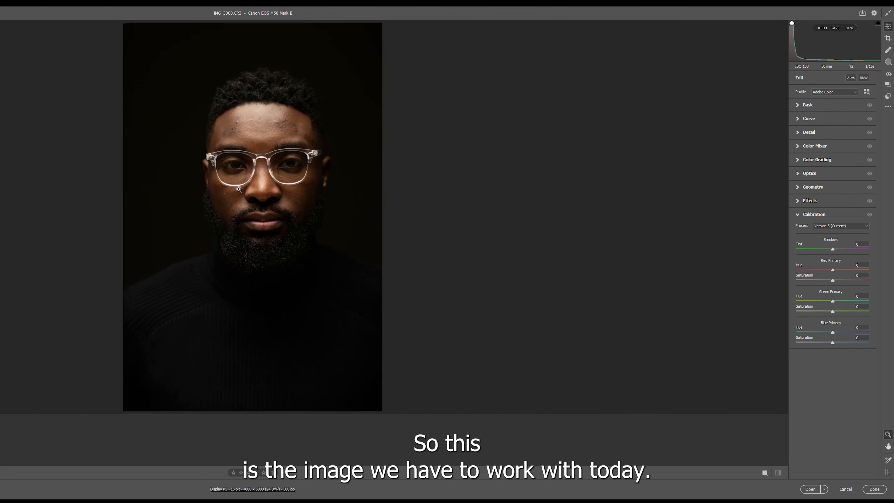
pyautogui.click(888, 107)
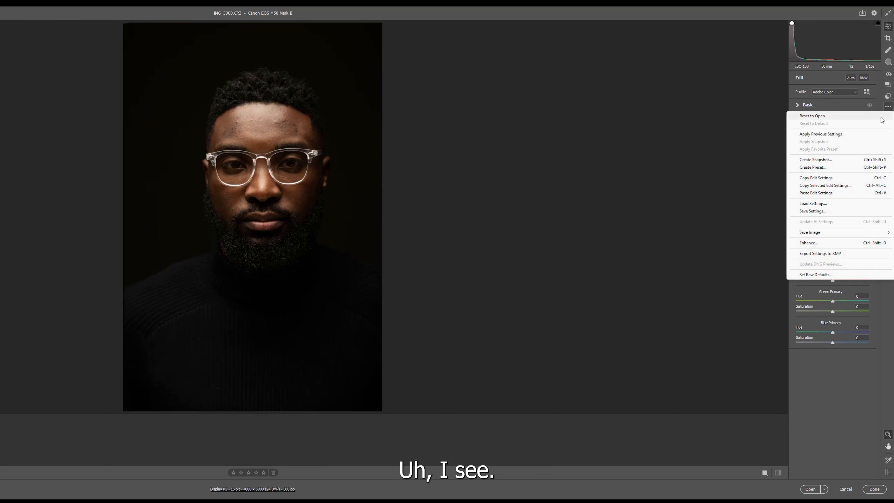
pyautogui.click(659, 148)
pyautogui.click(281, 148)
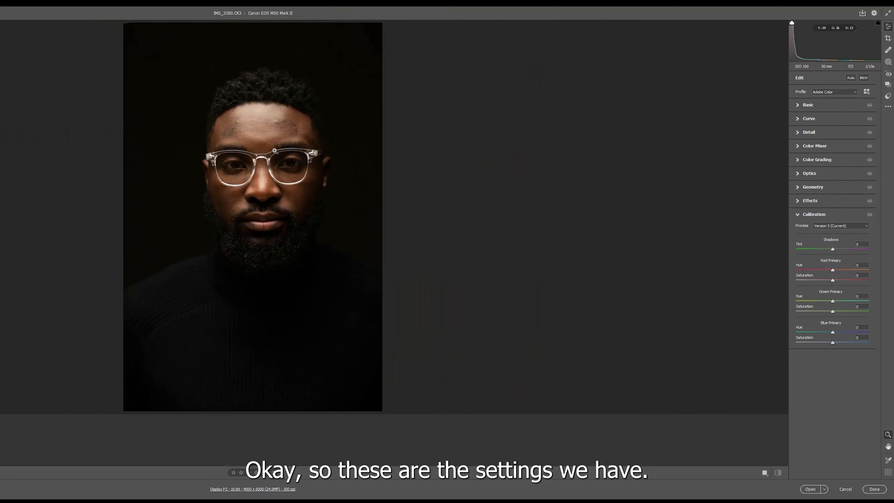
pyautogui.click(244, 127)
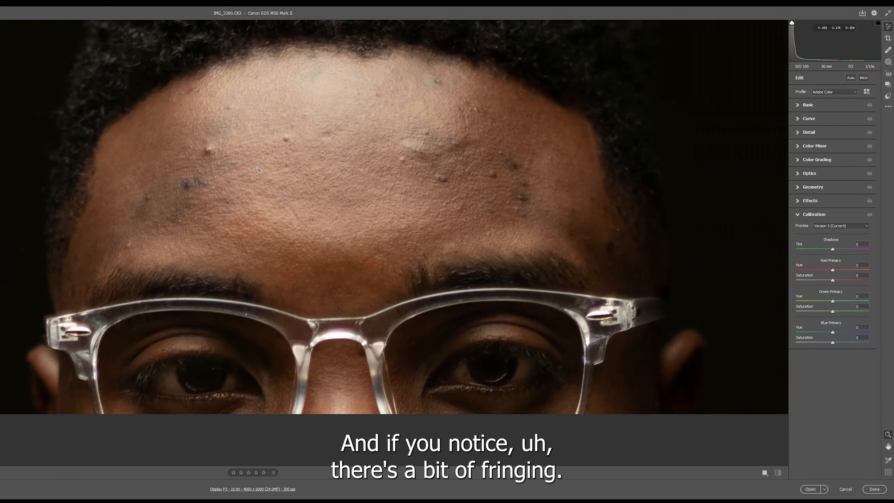
pyautogui.click(331, 332)
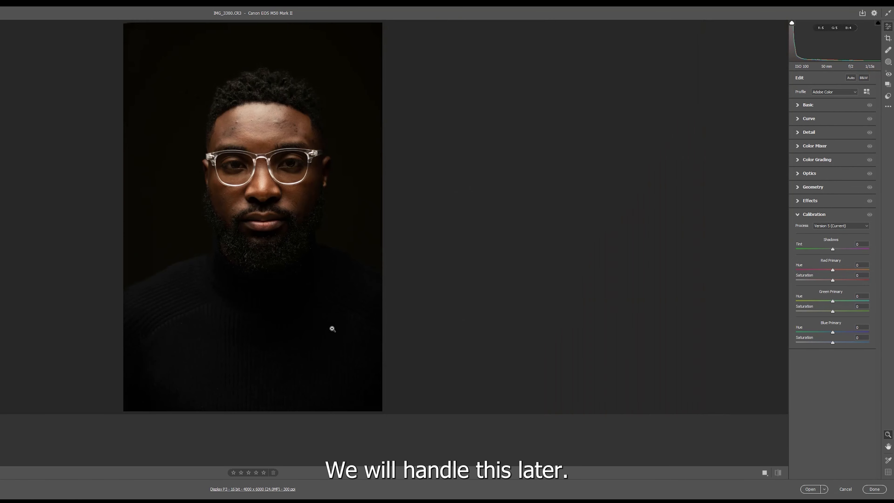
pyautogui.click(272, 250)
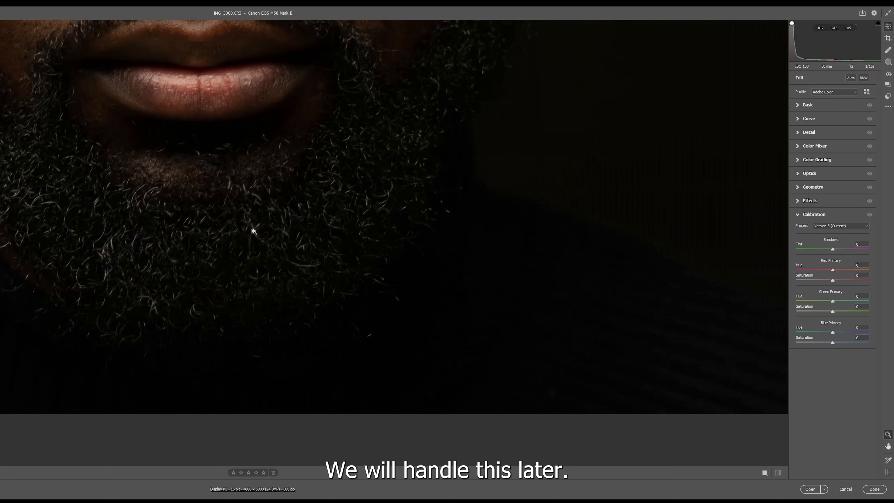
pyautogui.click(266, 243)
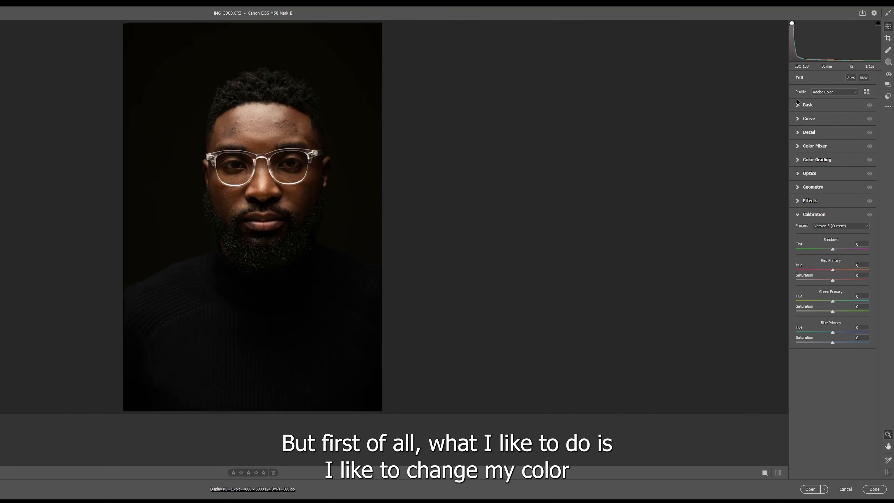
# Change the photo's colour profile to Adobe Landscape and check the face.
pyautogui.click(843, 92)
pyautogui.click(831, 105)
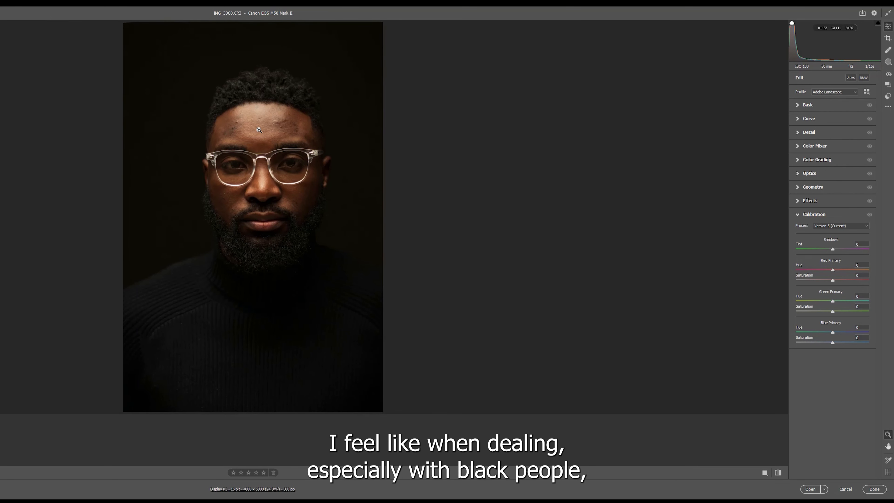
pyautogui.click(259, 130)
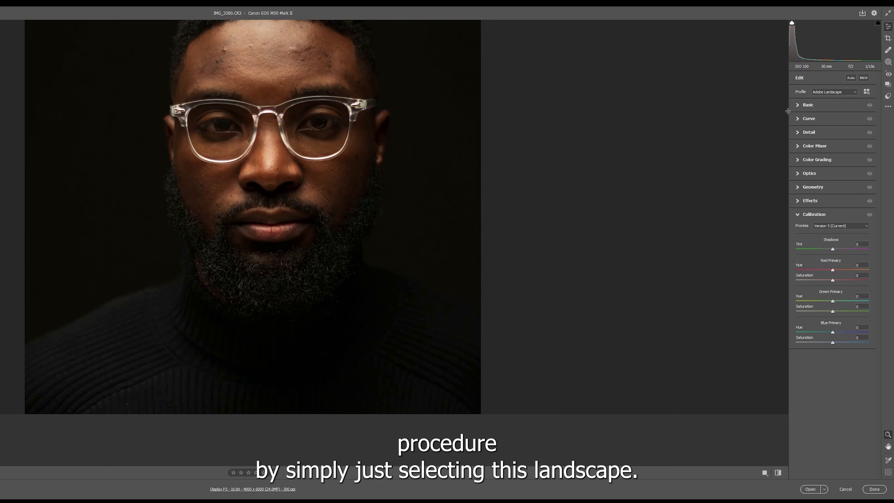
# Adjust the basic tones with Exposure at +0.50, Contrast at +6 and Highlights at -18.
pyautogui.click(798, 105)
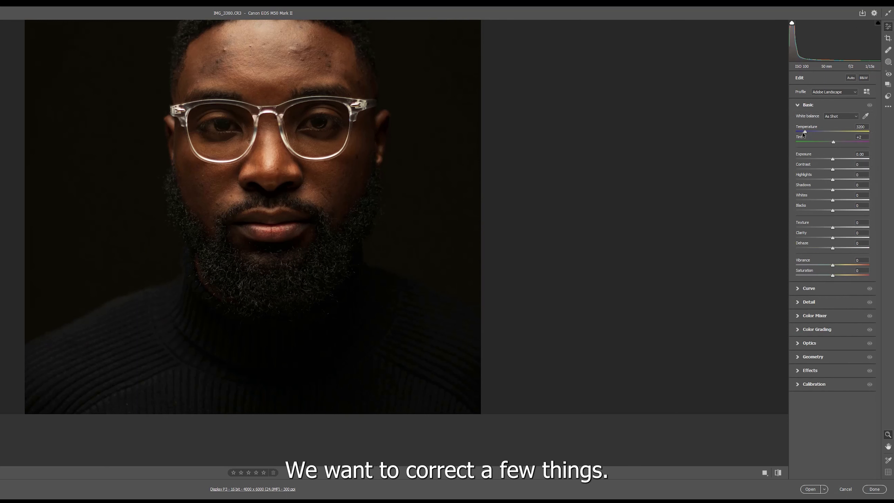
pyautogui.moveTo(833, 161); pyautogui.dragTo(834, 162)
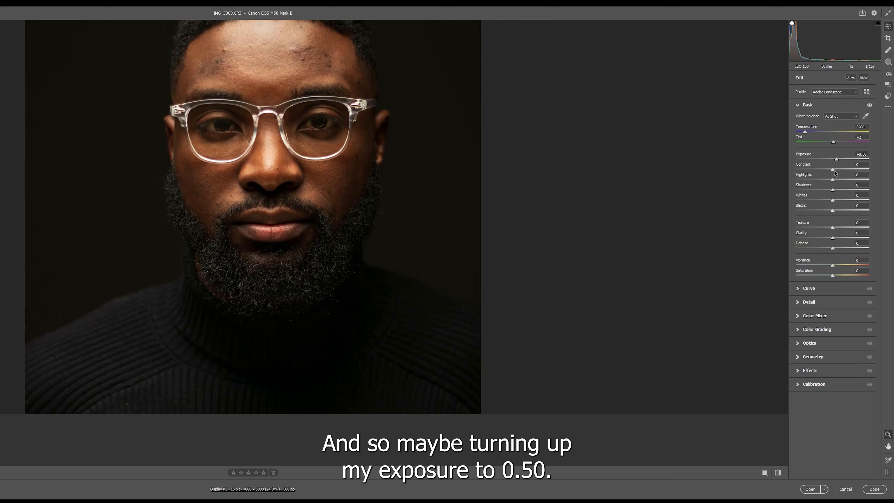
pyautogui.moveTo(834, 170); pyautogui.dragTo(836, 171)
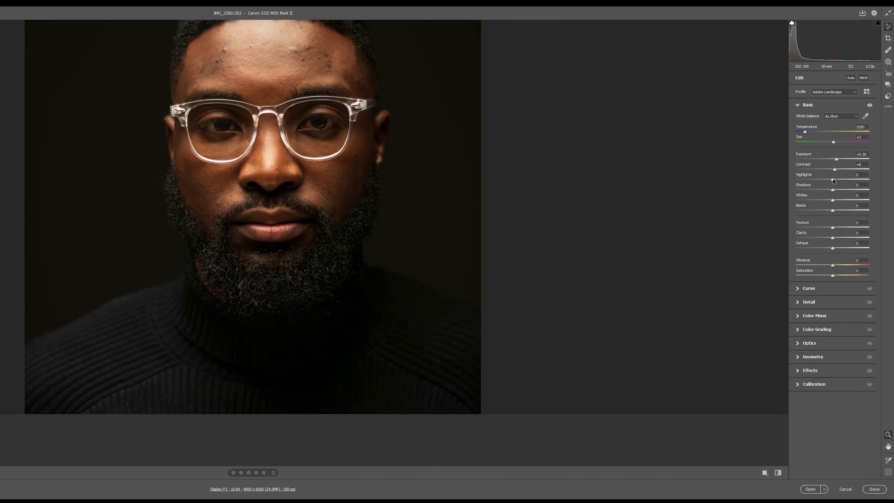
pyautogui.moveTo(832, 181); pyautogui.dragTo(826, 181)
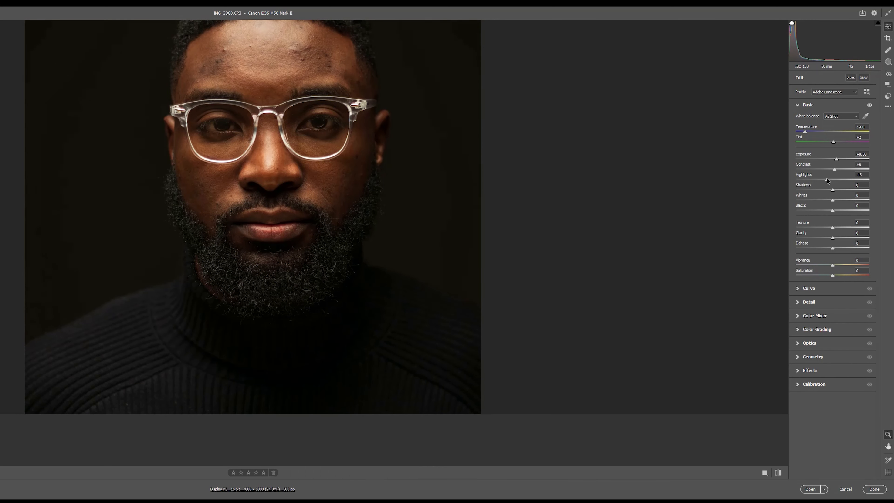
pyautogui.keyDown('alt'); pyautogui.click(425, 109); pyautogui.keyUp('alt')
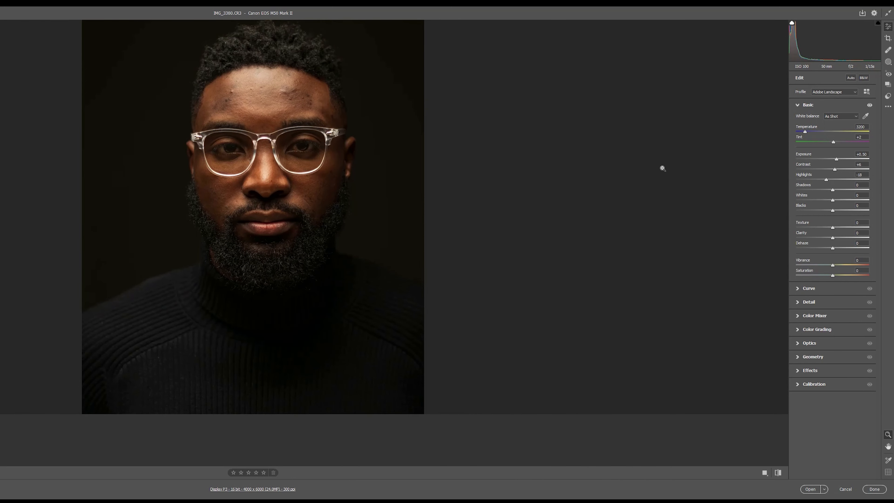
# Set Shadows to +21, Whites to -10 and Blacks to -28 to fade the background.
pyautogui.moveTo(833, 191); pyautogui.dragTo(838, 191)
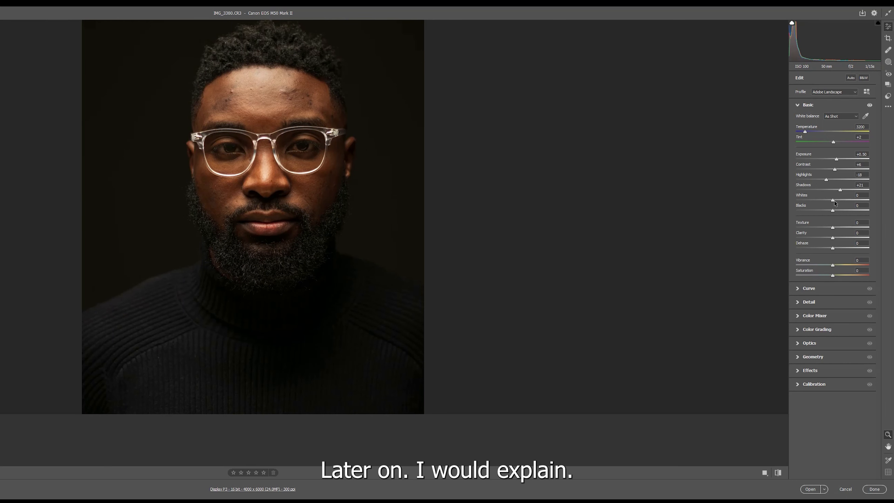
pyautogui.moveTo(833, 200); pyautogui.dragTo(831, 200)
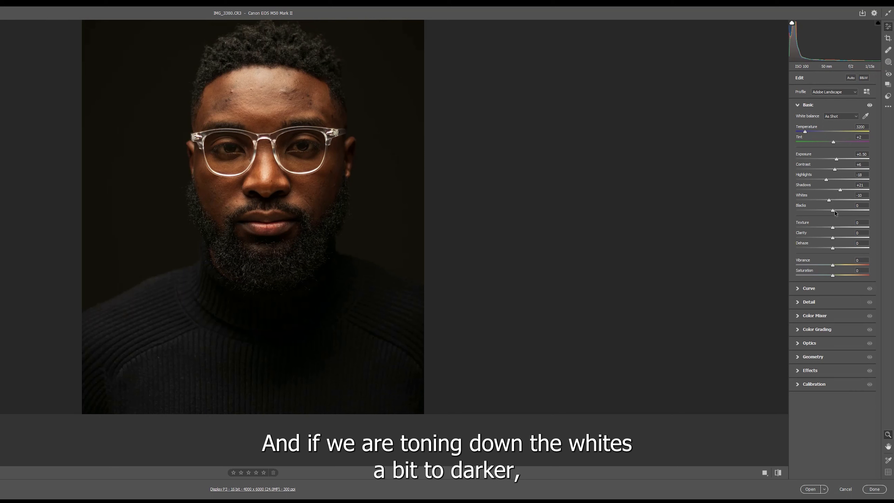
pyautogui.moveTo(833, 212); pyautogui.dragTo(823, 211)
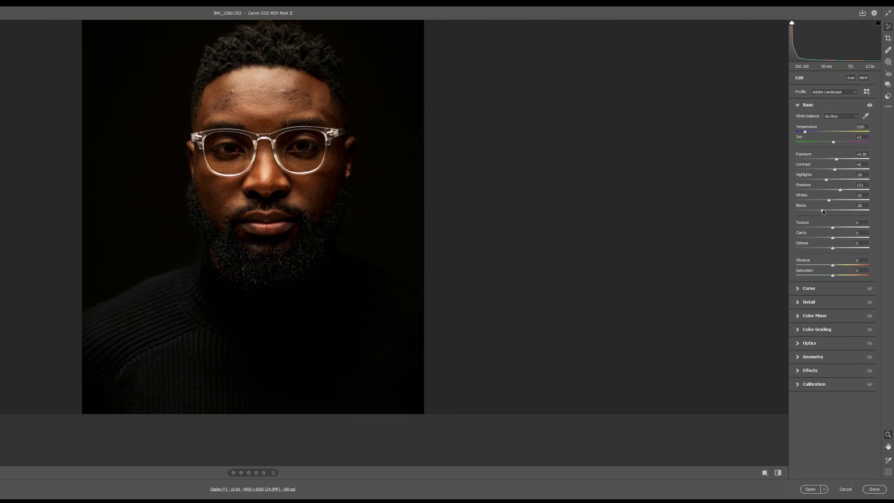
# Set Texture to -15, Clarity to +8 and Dehaze to +15.
pyautogui.scroll(3, 334, 150)
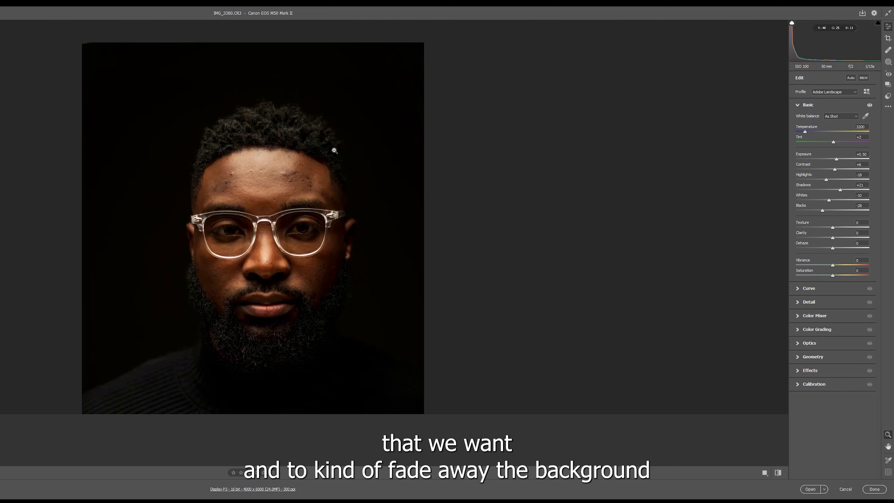
pyautogui.scroll(-2, 349, 184)
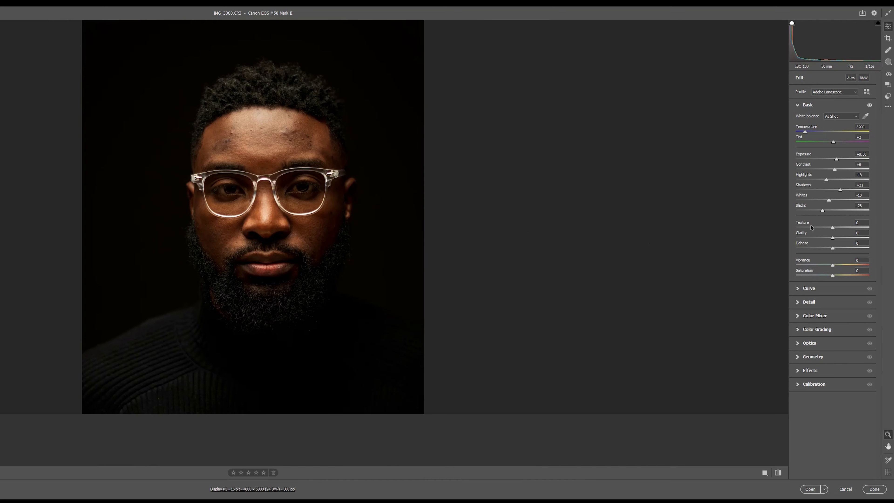
pyautogui.moveTo(833, 228); pyautogui.dragTo(827, 229)
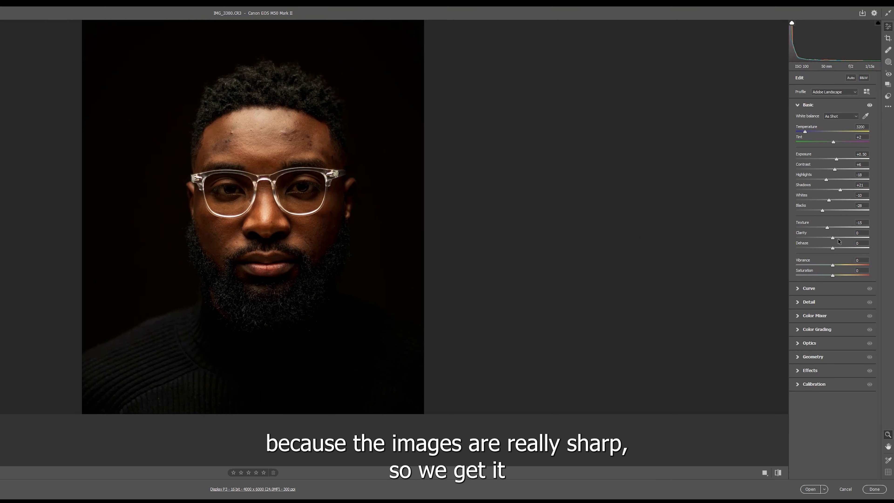
pyautogui.moveTo(837, 239); pyautogui.dragTo(840, 249)
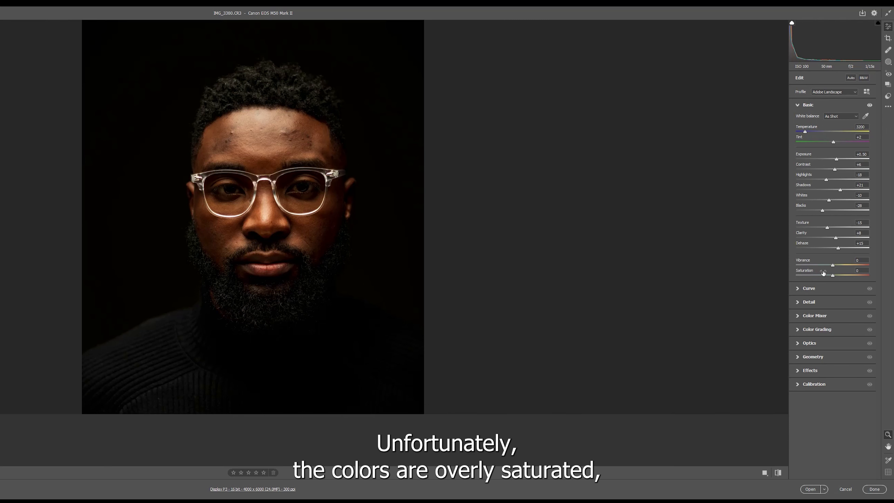
# Lower Saturation to -17 and raise Vibrance to +10, and view the whole portrait.
pyautogui.moveTo(833, 276); pyautogui.dragTo(830, 276)
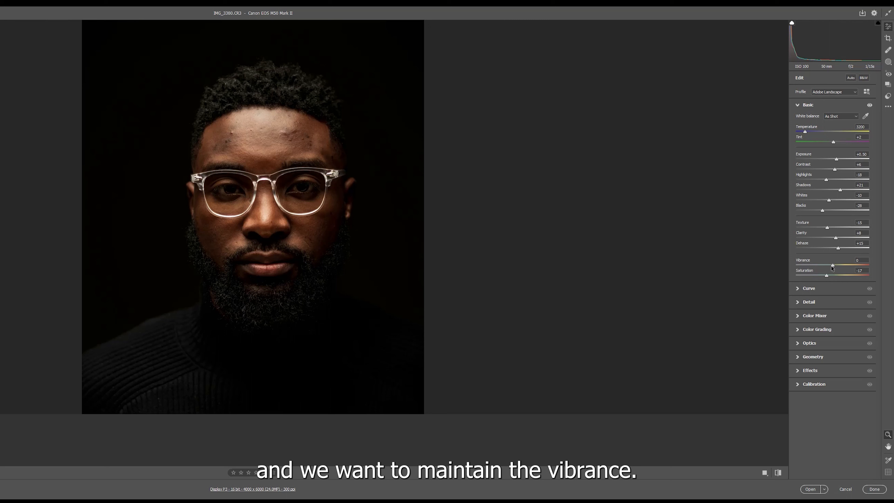
pyautogui.moveTo(834, 265); pyautogui.dragTo(837, 267)
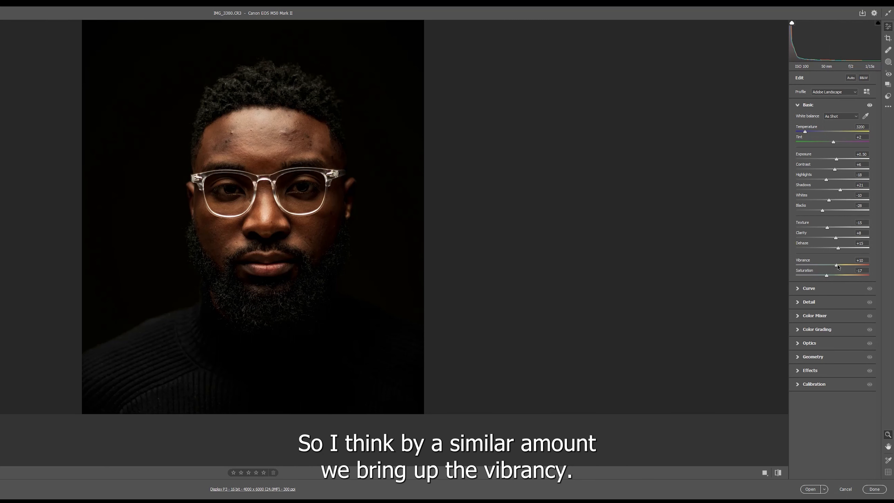
pyautogui.scroll(-3, 283, 187)
pyautogui.scroll(1, 283, 187)
pyautogui.keyDown('alt'); pyautogui.click(284, 187); pyautogui.keyUp('alt')
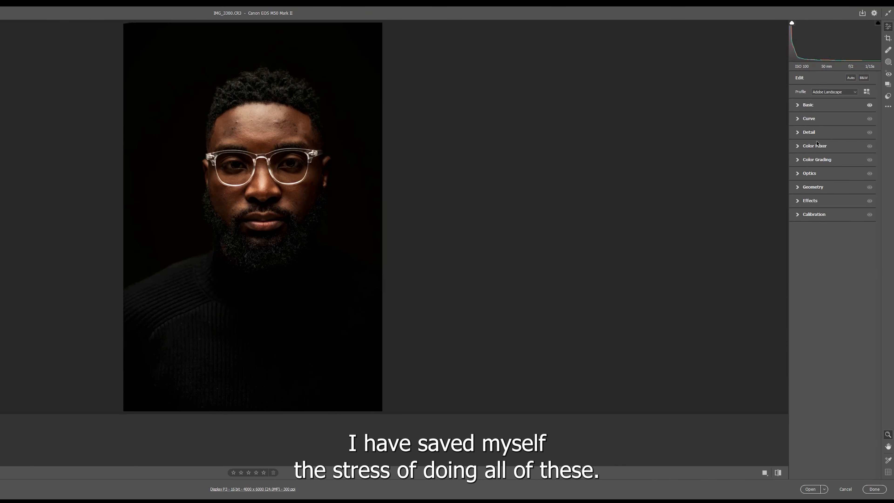
# Enable chromatic aberration removal and profile corrections in the Optics settings.
pyautogui.click(798, 175)
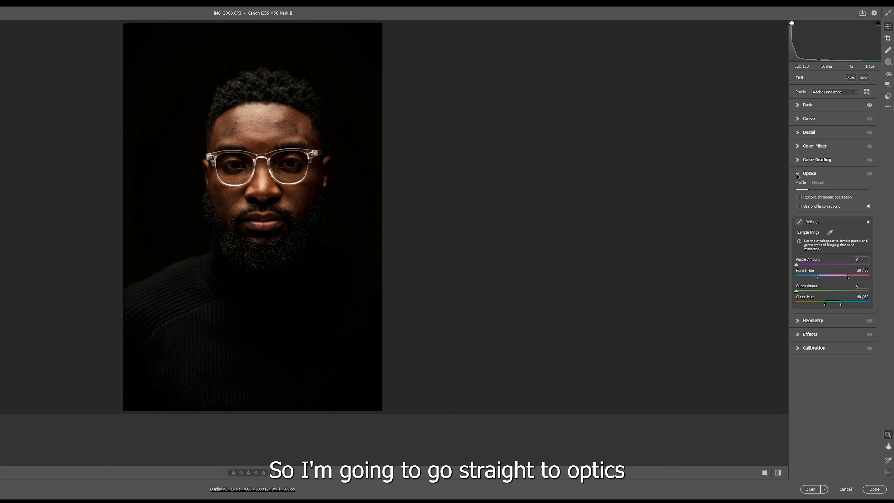
pyautogui.click(800, 206)
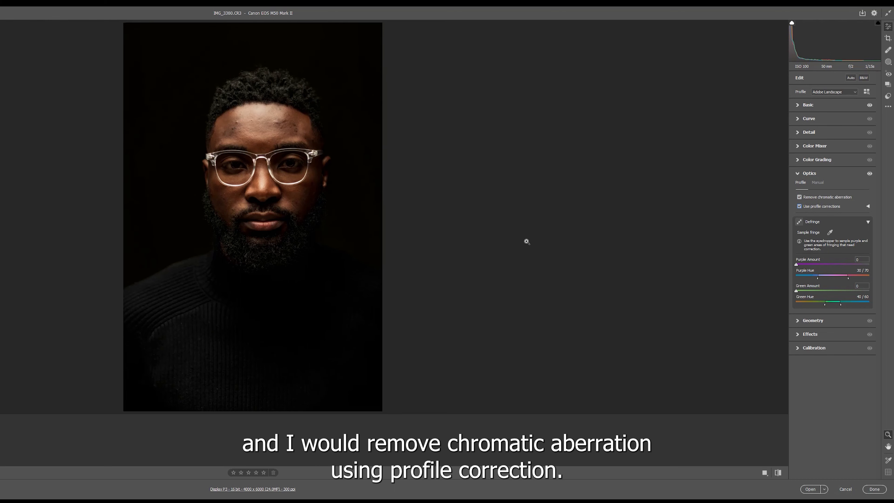
# Defringe the green edges in the beard with Green Amount 3 and Green Hue range 22/60.
pyautogui.click(278, 246)
pyautogui.hotkey('ctrl', '+')
pyautogui.hotkey('ctrl', '+')
pyautogui.hotkey('ctrl', '+')
pyautogui.hotkey('ctrl', '+')
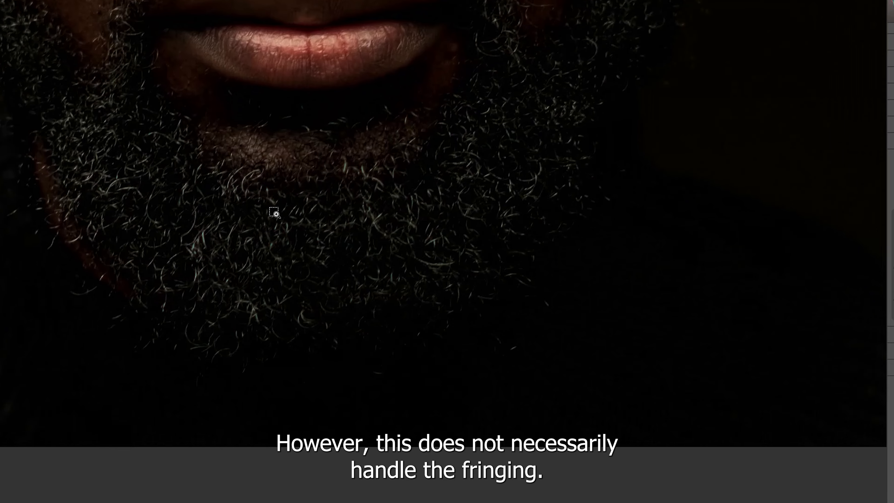
pyautogui.click(275, 213)
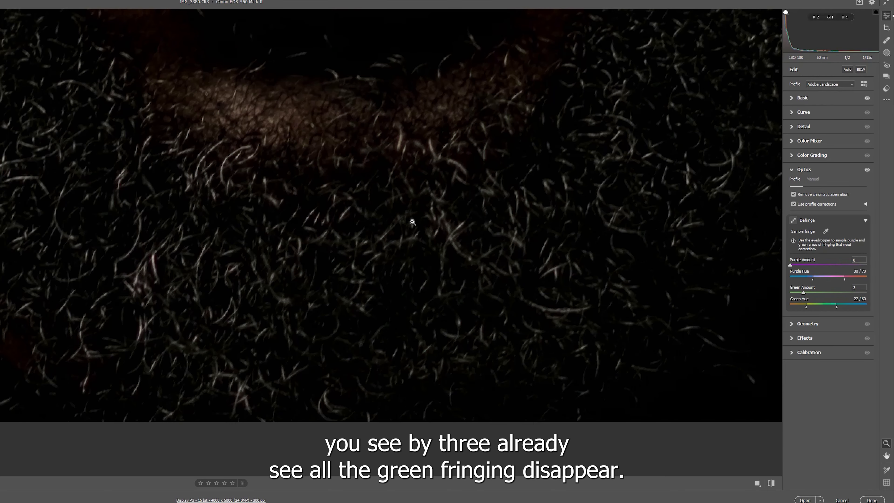
pyautogui.click(305, 251)
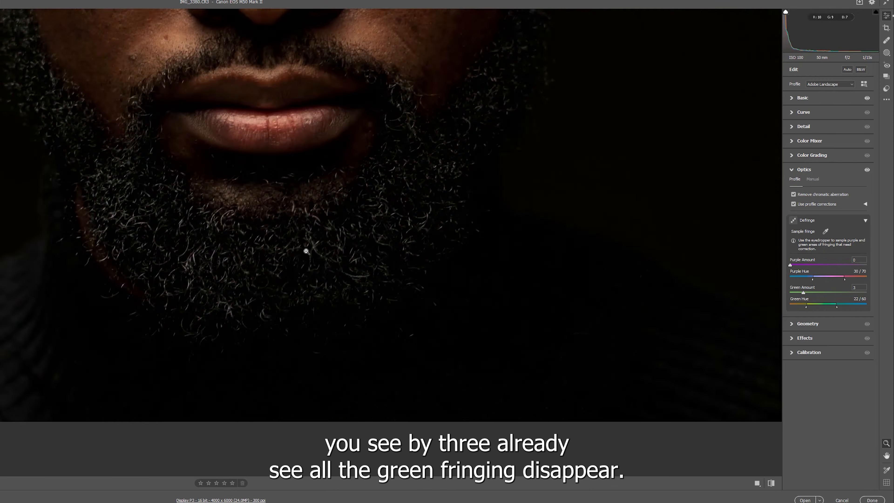
pyautogui.click(238, 235)
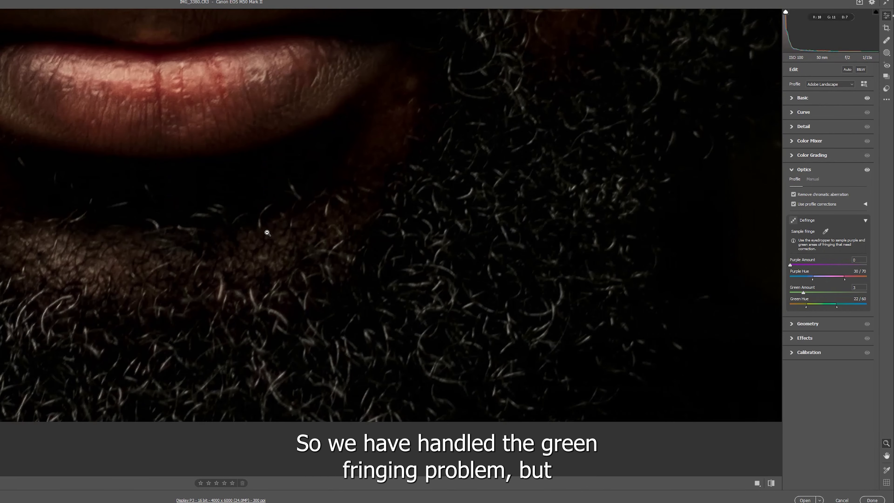
# Defringe the purple edges on the glasses with Purple Amount 9 and Purple Hue range 32/82.
pyautogui.click(275, 242)
pyautogui.click(237, 151)
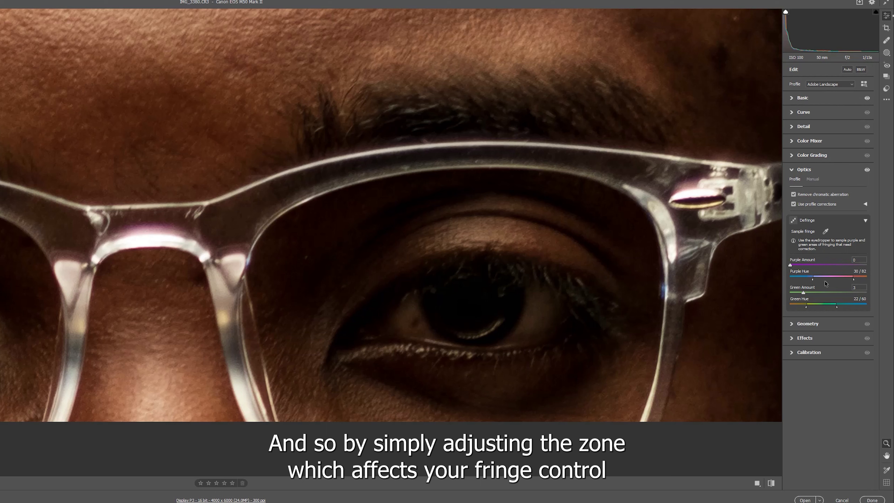
pyautogui.moveTo(815, 279)
pyautogui.mouseDown()
pyautogui.moveTo(797, 266)
pyautogui.moveTo(822, 267)
pyautogui.mouseUp()
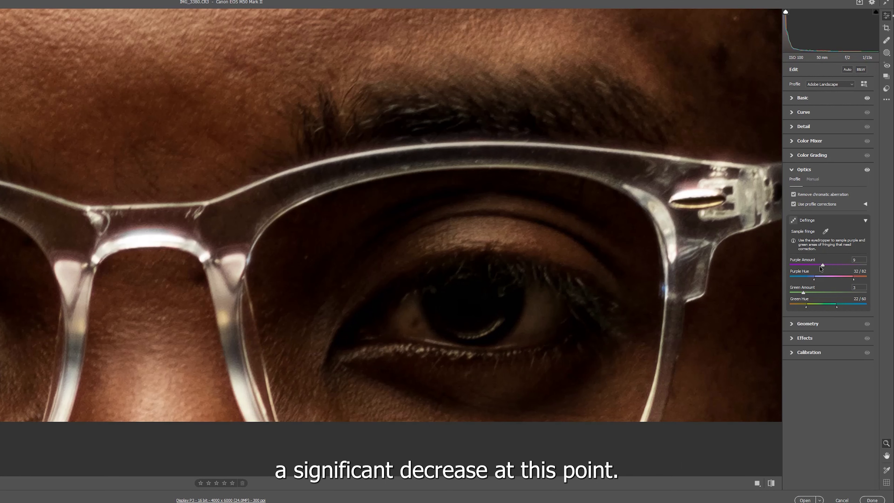
# Compare the portrait with and without the Optics corrections at the glasses and in the beard.
pyautogui.click(866, 169)
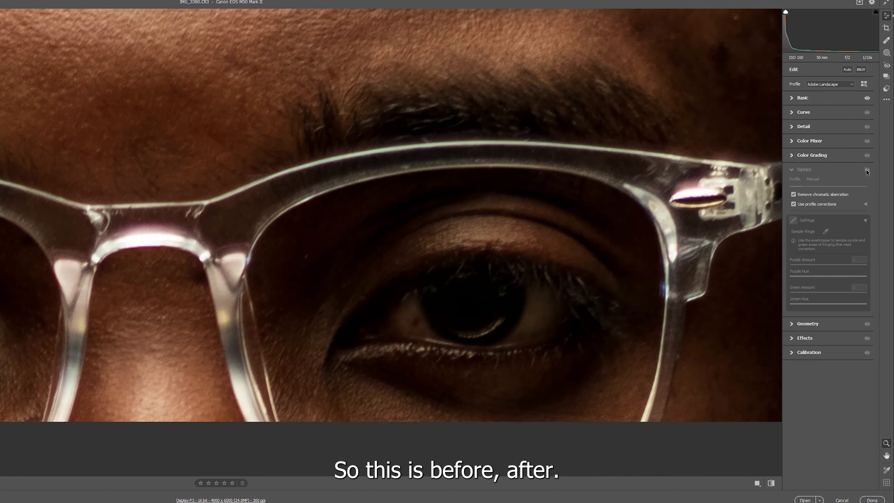
pyautogui.click(867, 170)
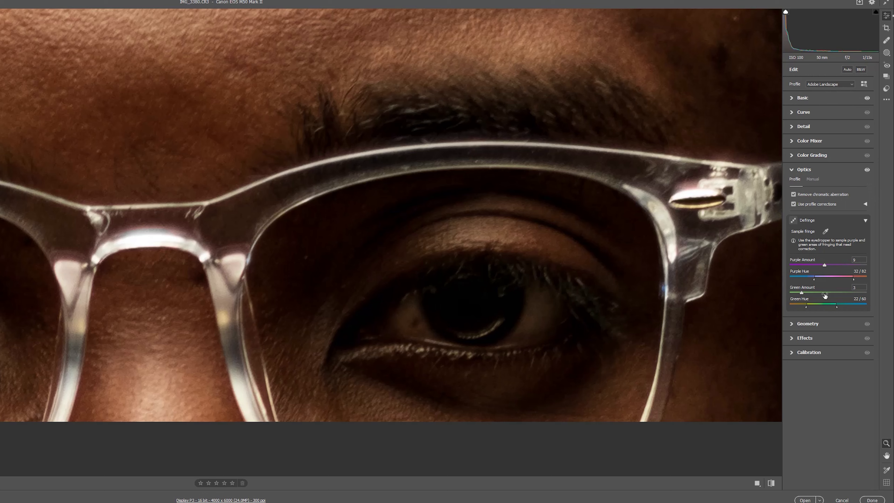
pyautogui.scroll(-10, 444, 222)
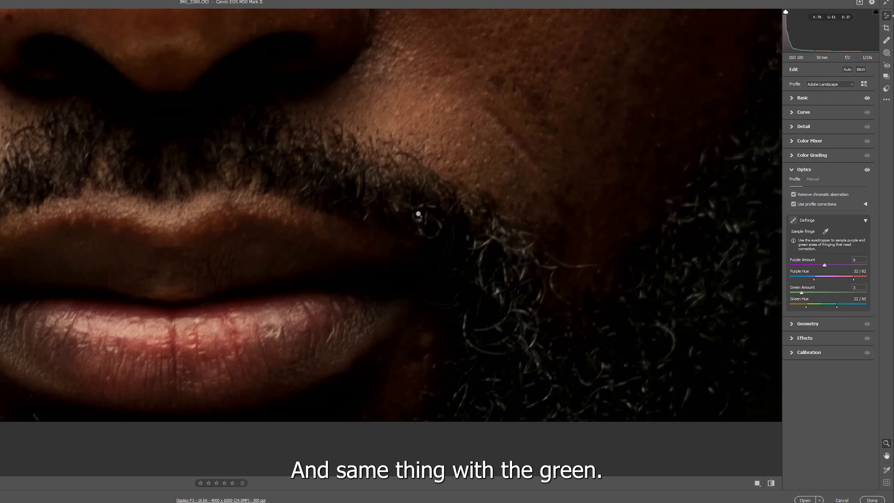
pyautogui.scroll(-5, 419, 214)
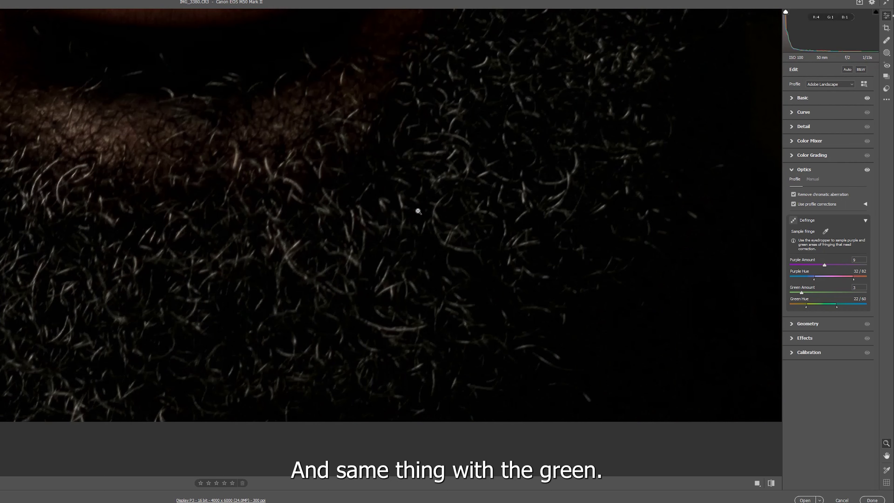
pyautogui.click(867, 170)
pyautogui.click(867, 170)
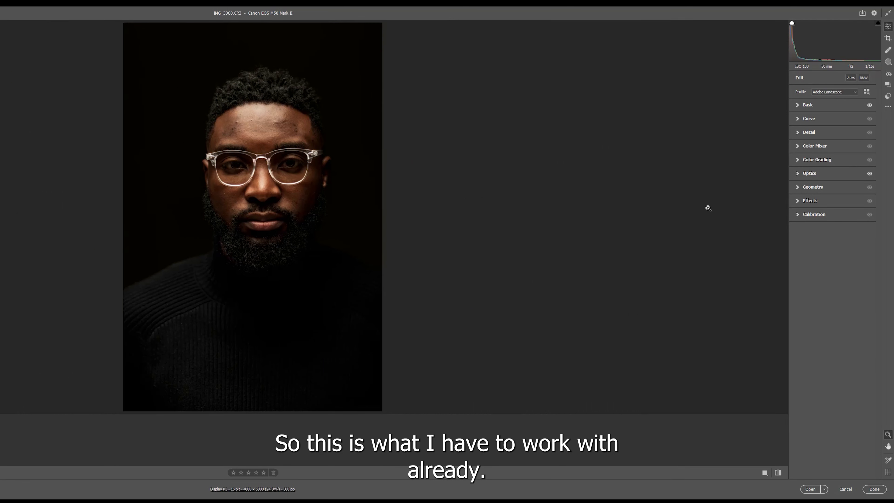
# Add a subtle dark vignette to the portrait with Vignetting at -18.
pyautogui.click(809, 201)
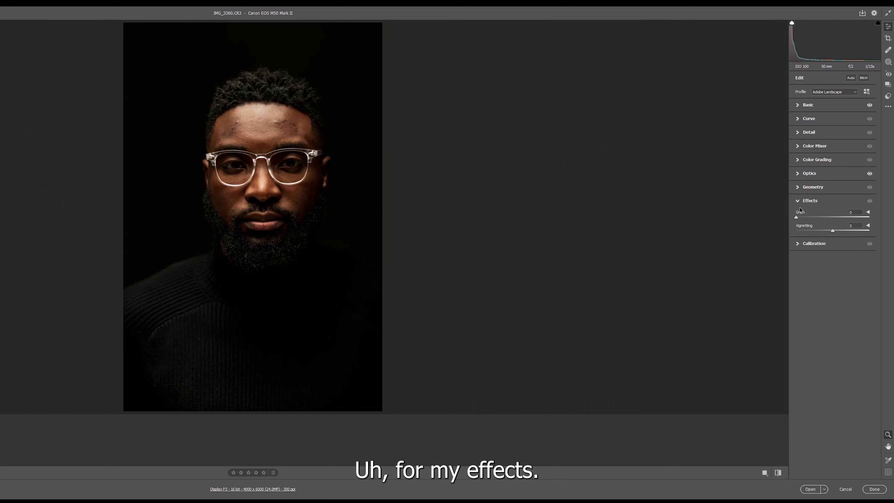
pyautogui.moveTo(831, 231); pyautogui.dragTo(827, 231)
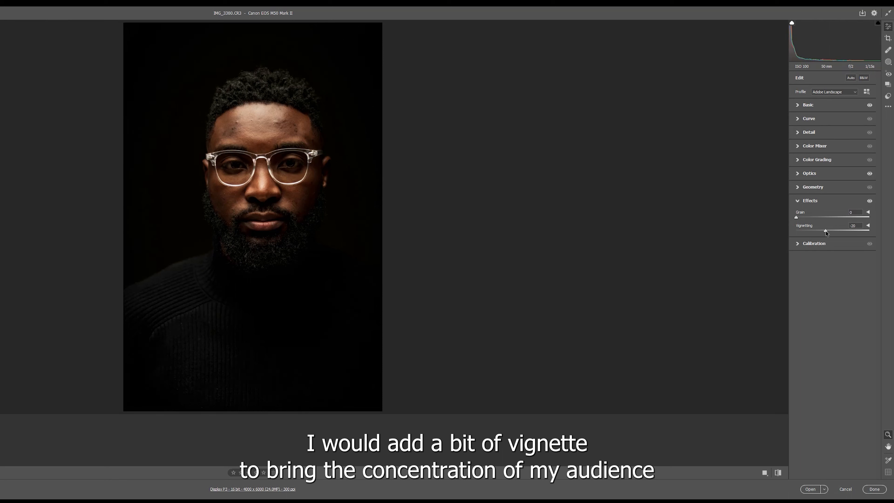
pyautogui.moveTo(826, 231); pyautogui.dragTo(827, 231)
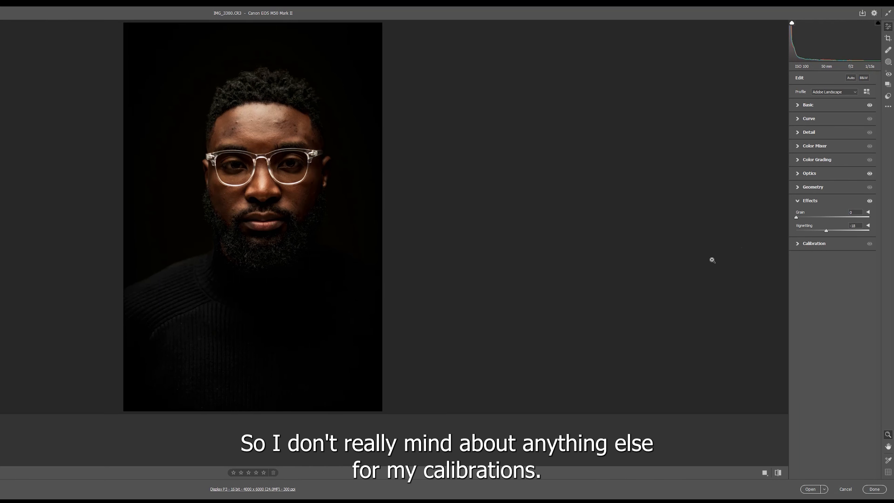
# Calibrate the primaries to Red Hue -6, Saturation -4; Green Hue -8, Saturation -4; Blue Hue -6, Saturation -4, and inspect the forehead.
pyautogui.click(798, 246)
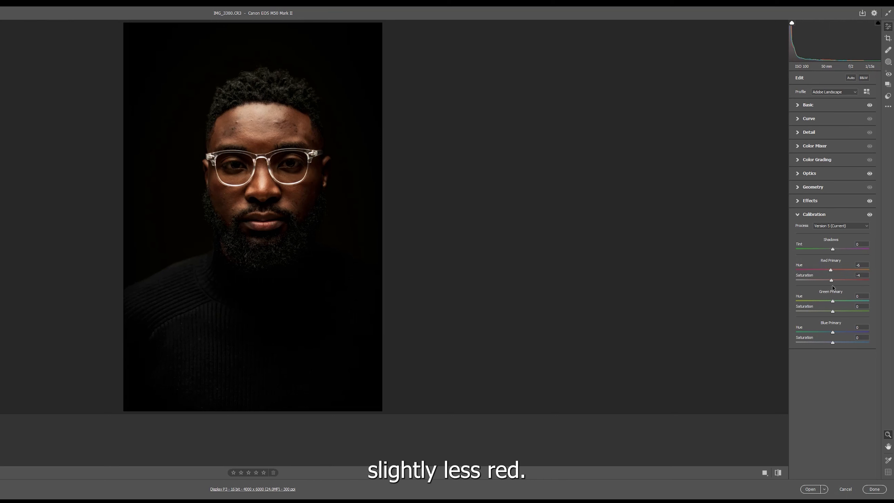
pyautogui.moveTo(833, 301); pyautogui.dragTo(830, 302)
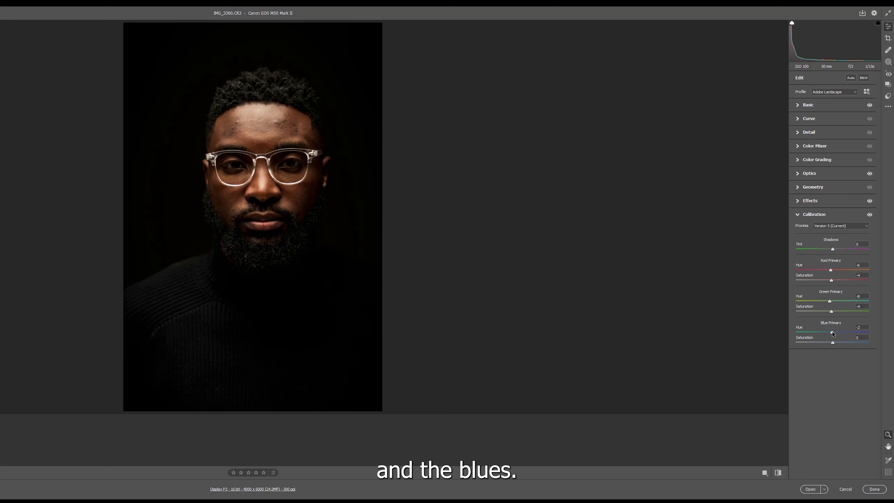
pyautogui.moveTo(831, 333); pyautogui.dragTo(829, 333)
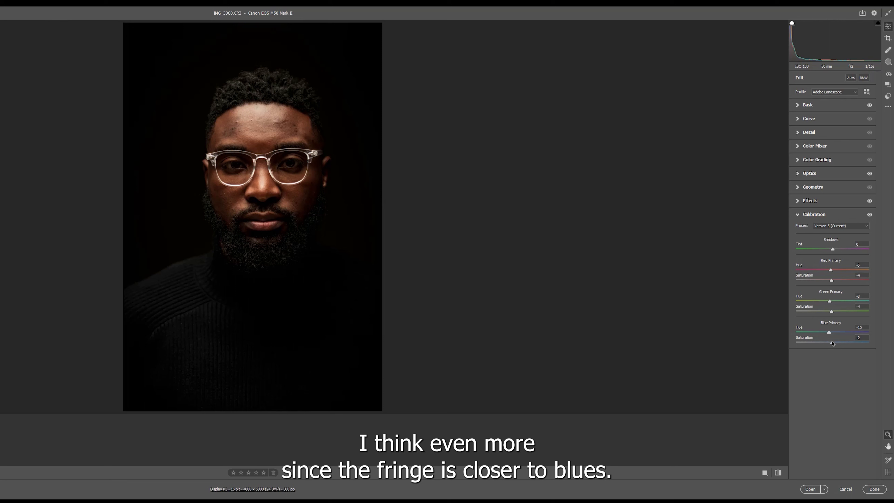
pyautogui.moveTo(832, 342); pyautogui.dragTo(831, 334)
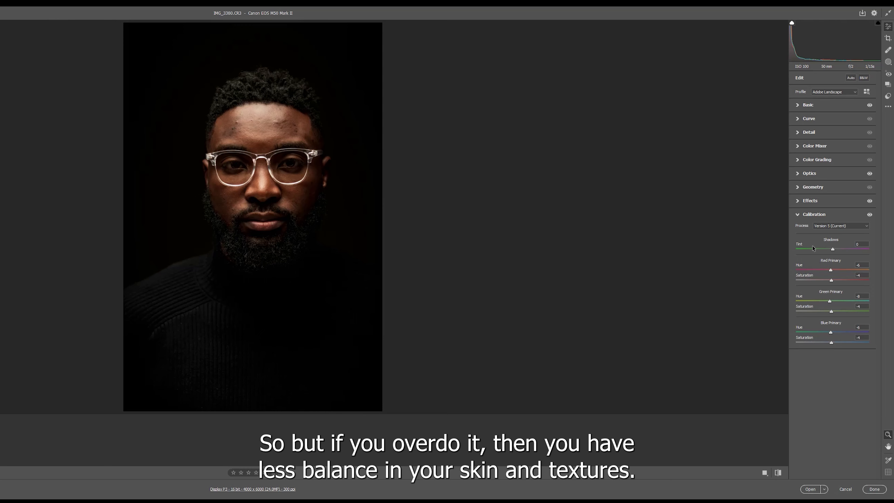
pyautogui.click(816, 216)
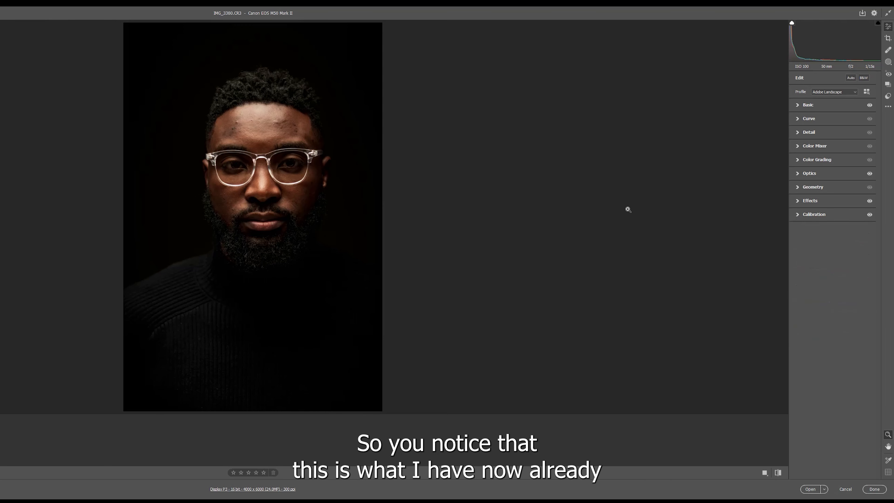
pyautogui.click(255, 137)
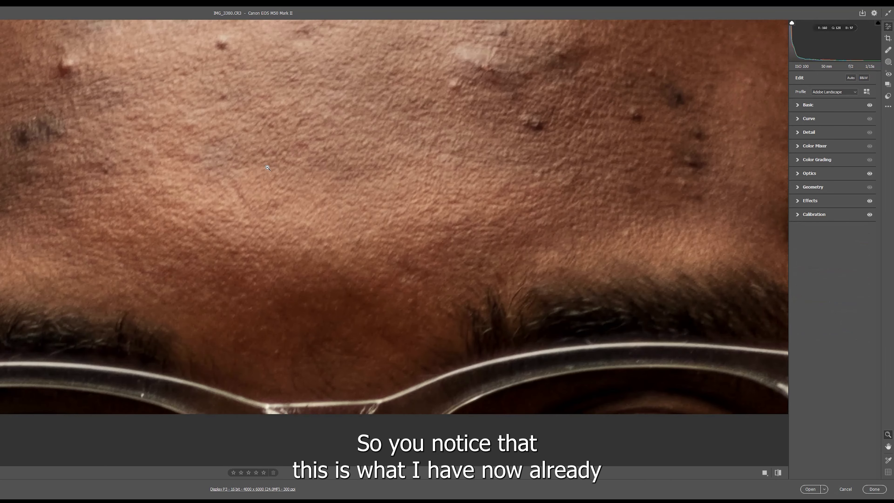
pyautogui.click(278, 182)
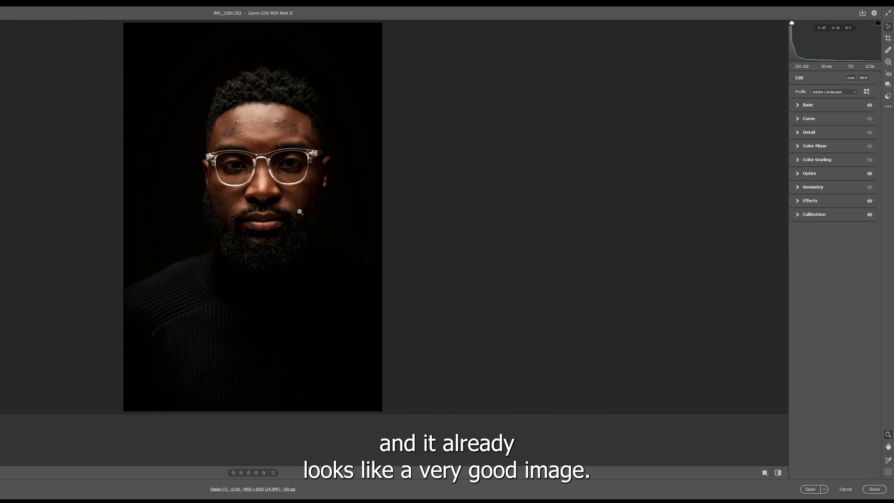
# Shift the Color Mixer hues to Yellows -41, Oranges +2 and Reds +15, and compare the skin before and after.
pyautogui.click(798, 148)
pyautogui.click(799, 168)
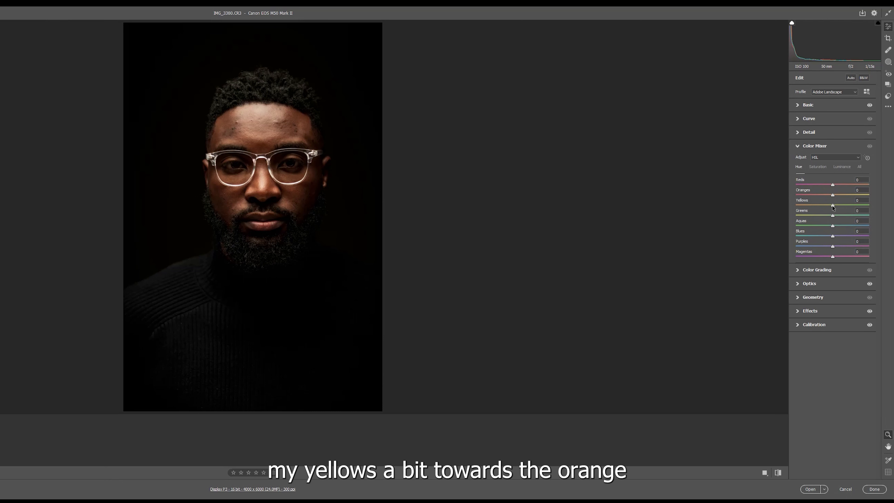
pyautogui.moveTo(831, 207); pyautogui.dragTo(817, 208)
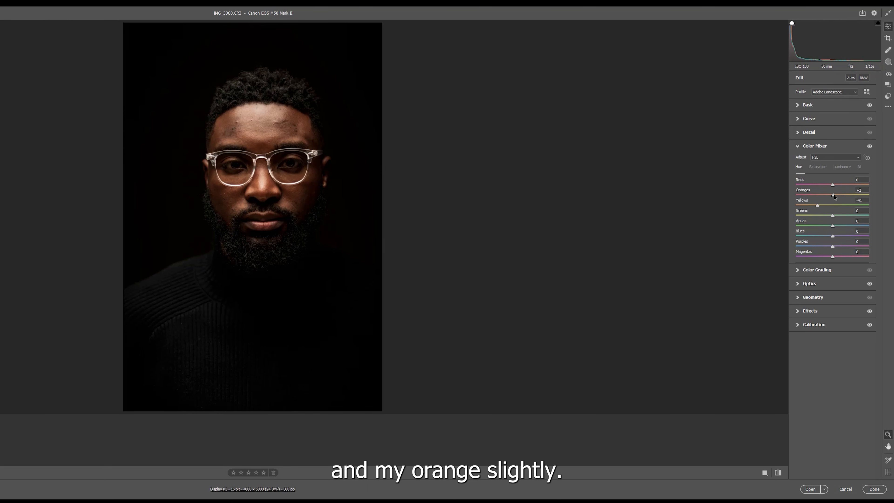
pyautogui.moveTo(836, 189); pyautogui.dragTo(839, 189)
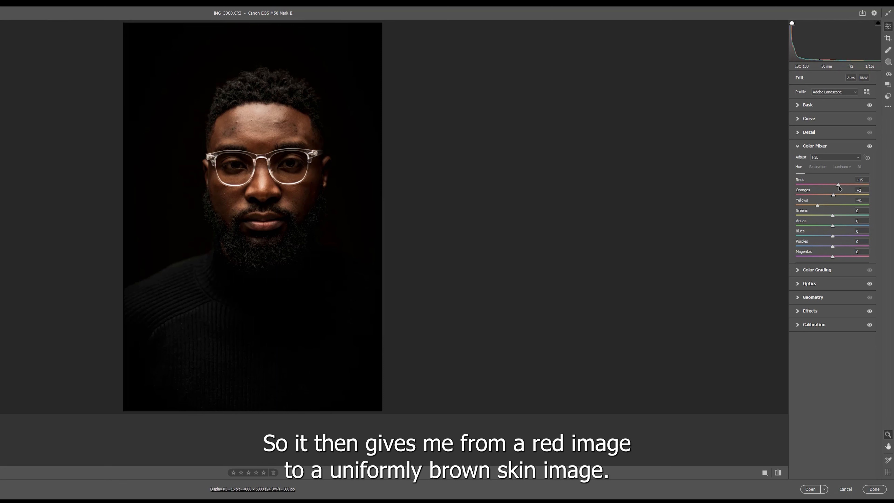
pyautogui.click(869, 146)
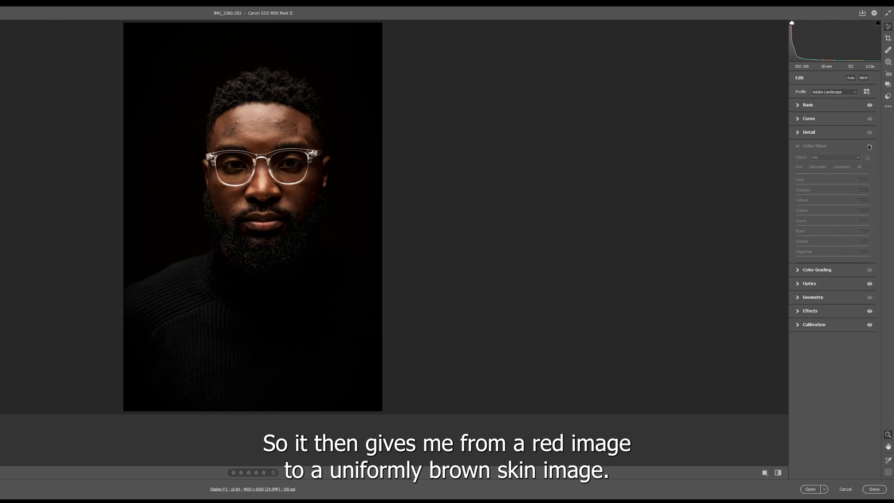
pyautogui.click(870, 146)
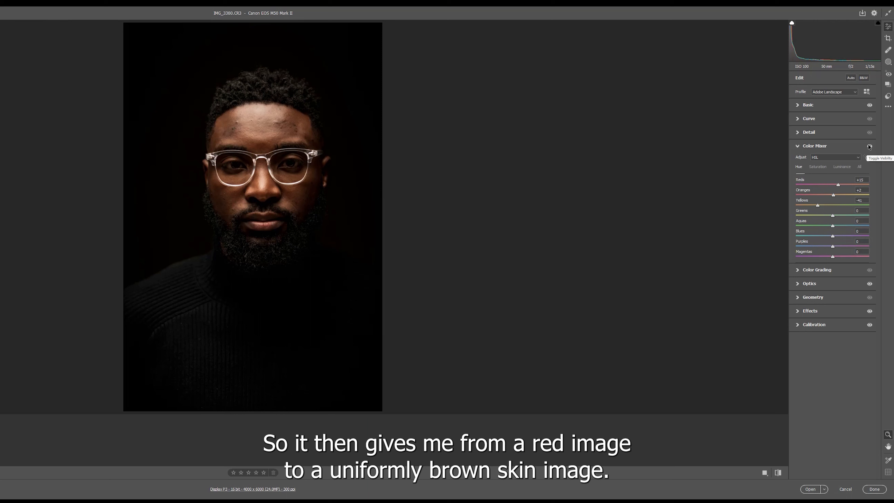
# Set Color Mixer saturation to Reds +5 and Oranges +12, and luminance to Reds -8 and Oranges +7.
pyautogui.click(818, 166)
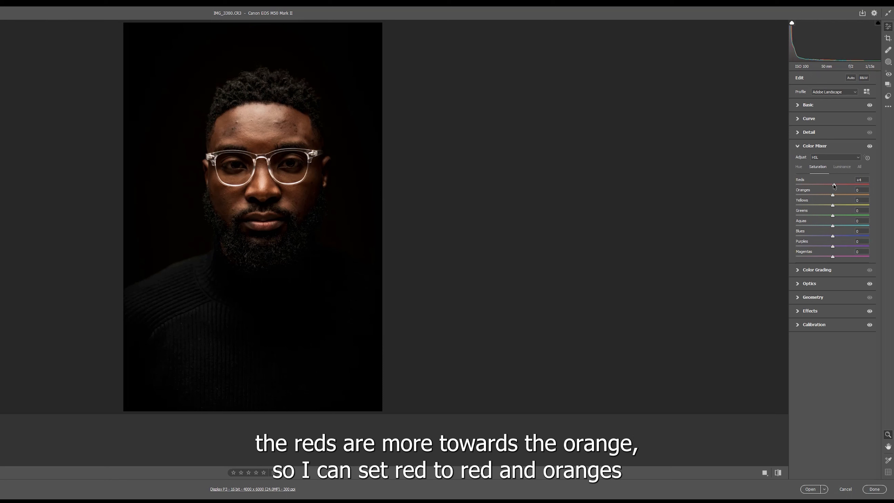
pyautogui.moveTo(836, 196); pyautogui.dragTo(838, 196)
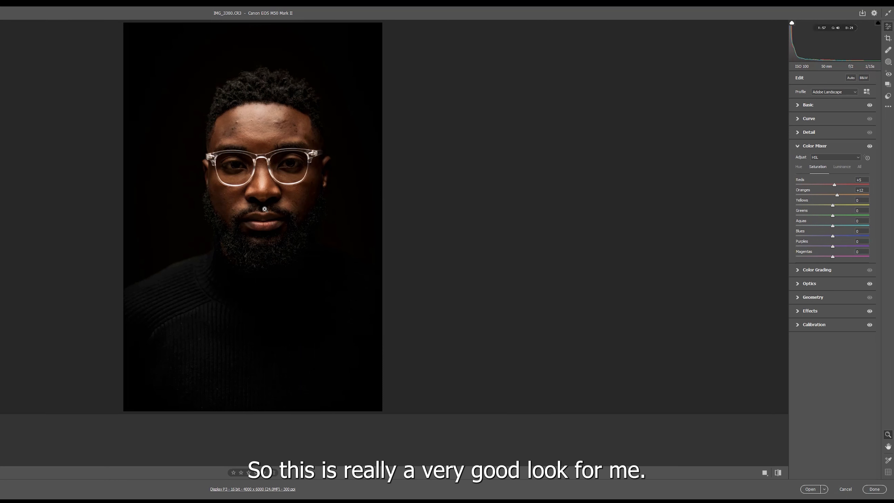
pyautogui.click(840, 171)
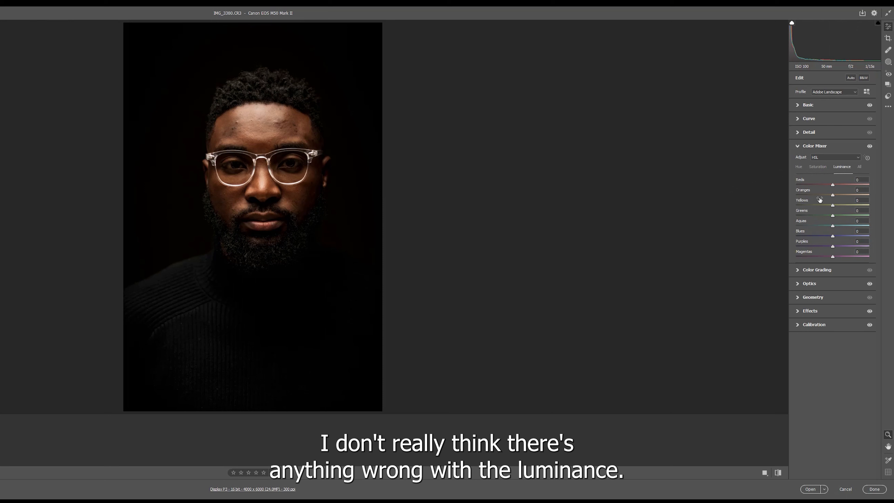
pyautogui.moveTo(832, 187)
pyautogui.mouseDown()
pyautogui.moveTo(820, 187)
pyautogui.moveTo(848, 187)
pyautogui.moveTo(830, 187)
pyautogui.moveTo(837, 197)
pyautogui.mouseUp()
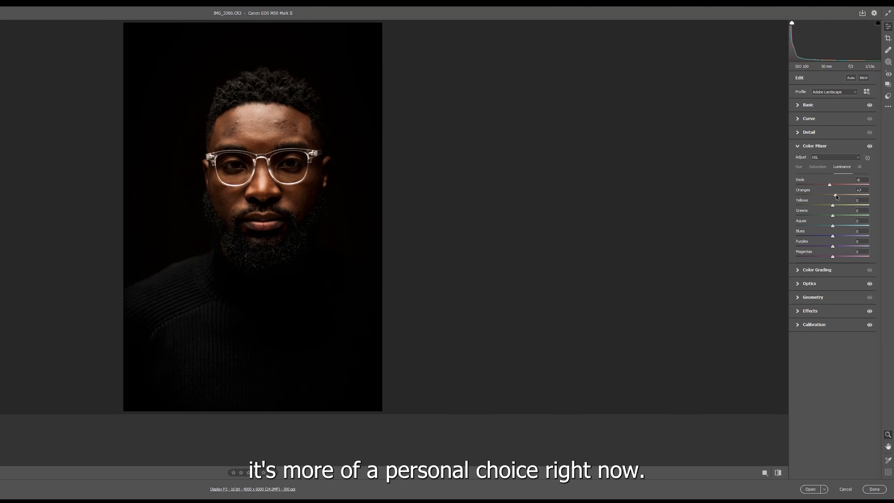
pyautogui.click(272, 137)
pyautogui.click(274, 138)
pyautogui.click(289, 167)
pyautogui.click(290, 168)
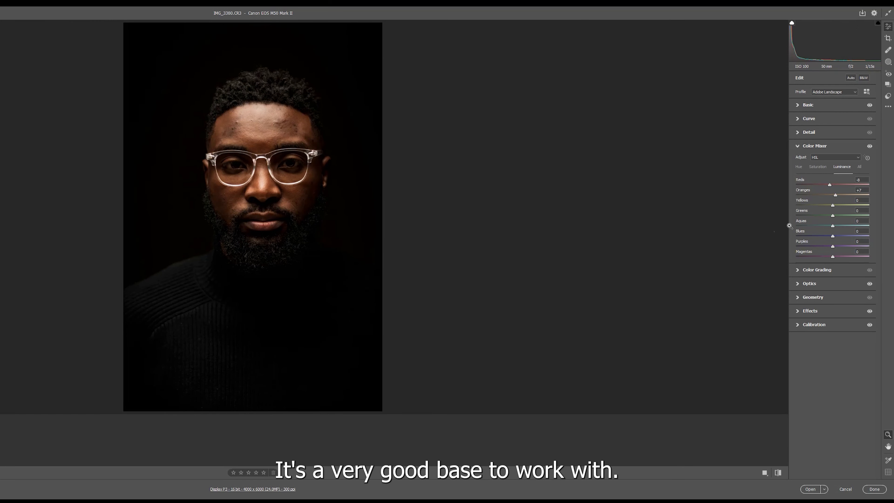
pyautogui.click(810, 145)
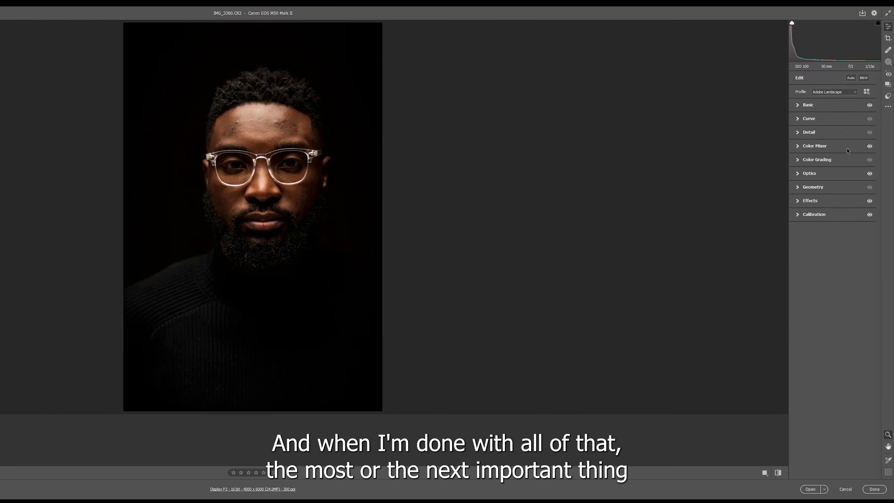
# Heal the dark spot on the cheek beside the moustache using the Heal brush at size 7 and feather 16.
pyautogui.click(888, 49)
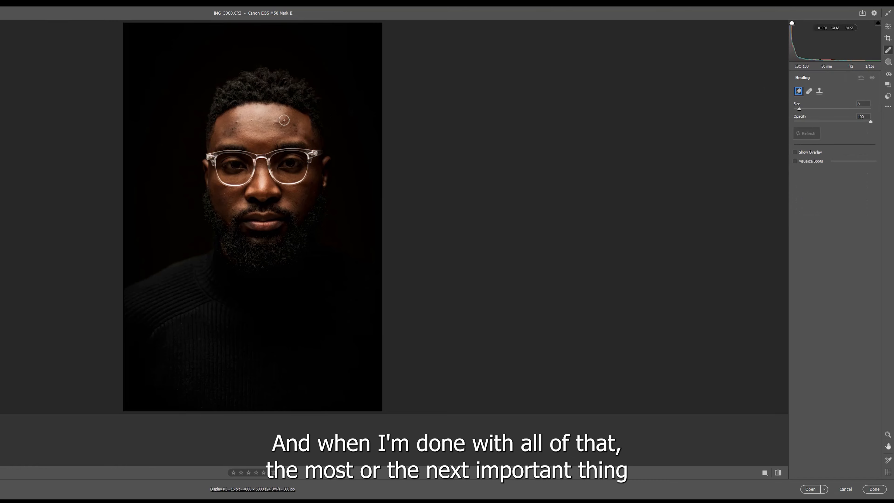
pyautogui.hotkey('ctrl', '+')
pyautogui.hotkey('ctrl', '+')
pyautogui.hotkey('ctrl', '+')
pyautogui.hotkey('ctrl', '+')
pyautogui.hotkey('ctrl', '+')
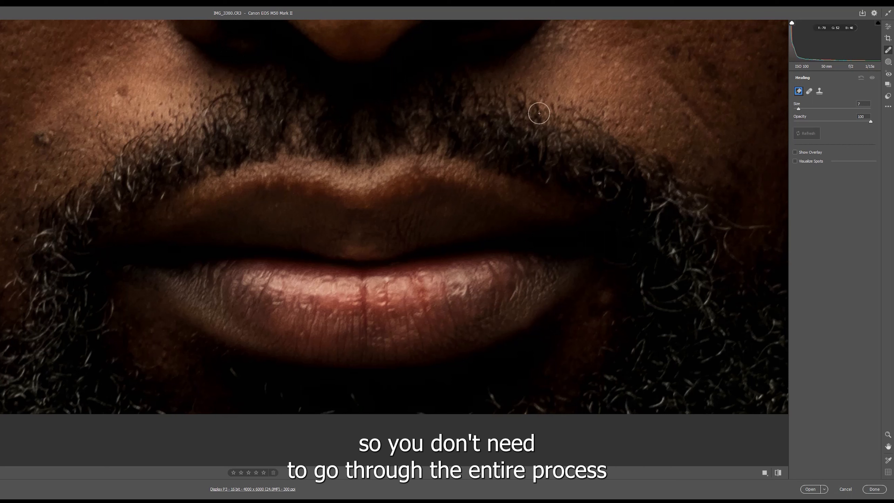
pyautogui.click(808, 91)
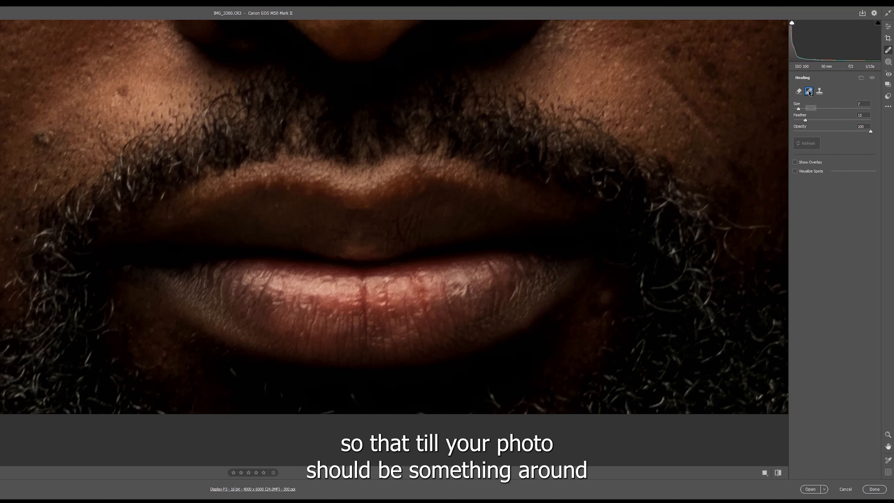
pyautogui.moveTo(804, 121); pyautogui.dragTo(807, 120)
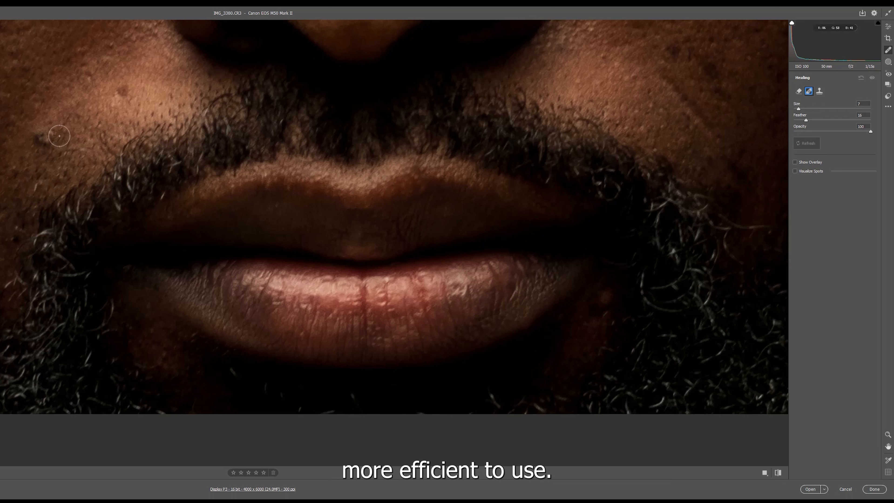
pyautogui.click(40, 137)
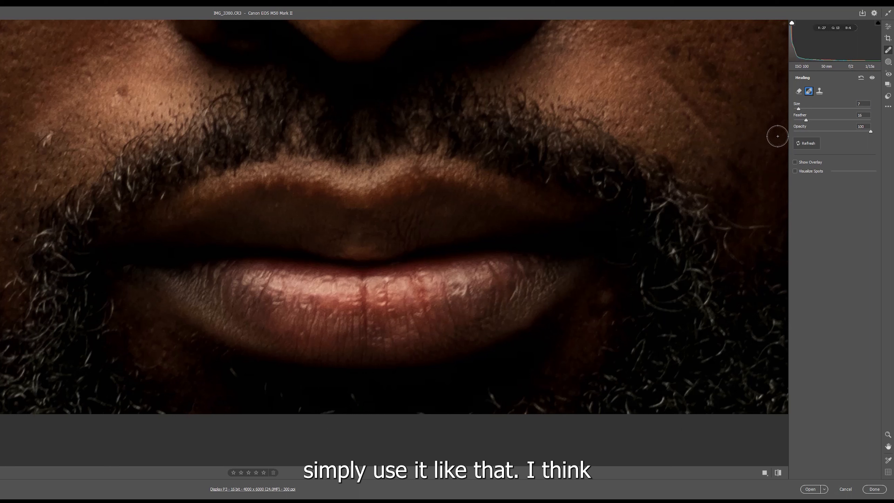
# Set the Heal brush feather to 0 and heal the two blemishes on the cheek beside the moustache.
pyautogui.moveTo(798, 122); pyautogui.dragTo(792, 122)
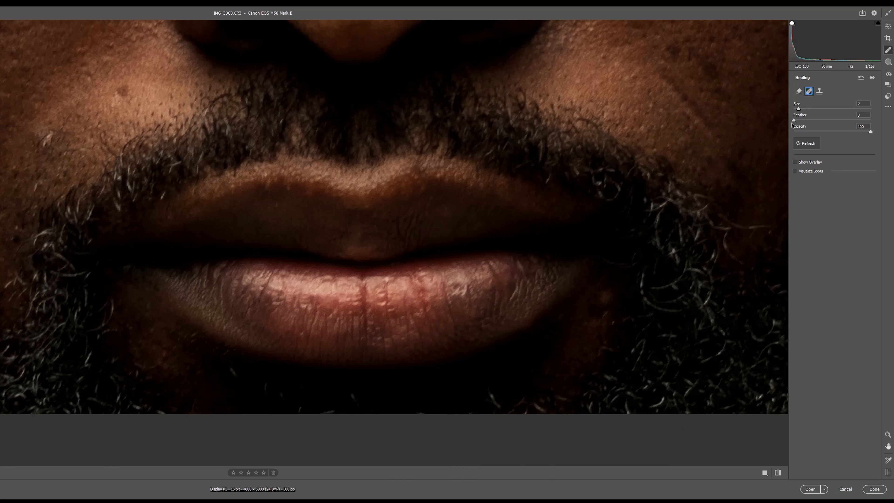
pyautogui.click(44, 139)
pyautogui.click(123, 91)
pyautogui.click(48, 139)
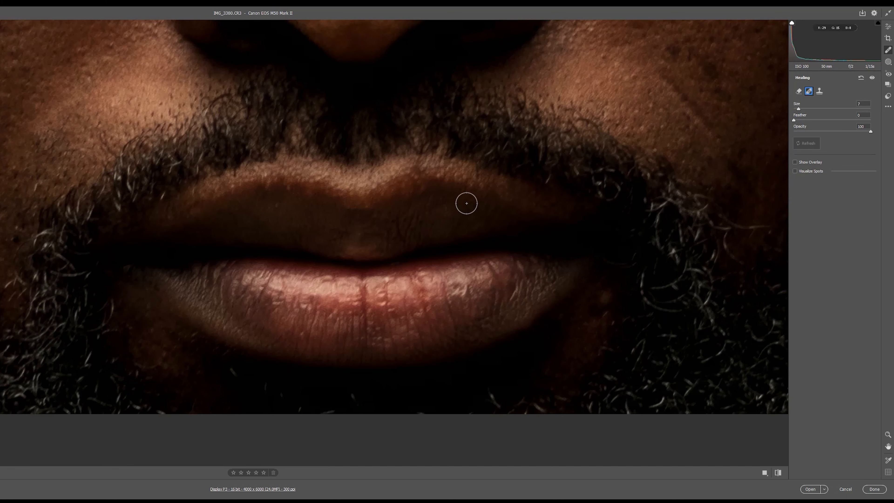
# Reduce the Heal brush size to 3, heal the remaining spots on the forehead, and view the face.
pyautogui.hotkey('ctrl', '-')
pyautogui.press('[')
pyautogui.press('[')
pyautogui.press('[')
pyautogui.press('[')
pyautogui.moveTo(303, 122); pyautogui.dragTo(244, 218)
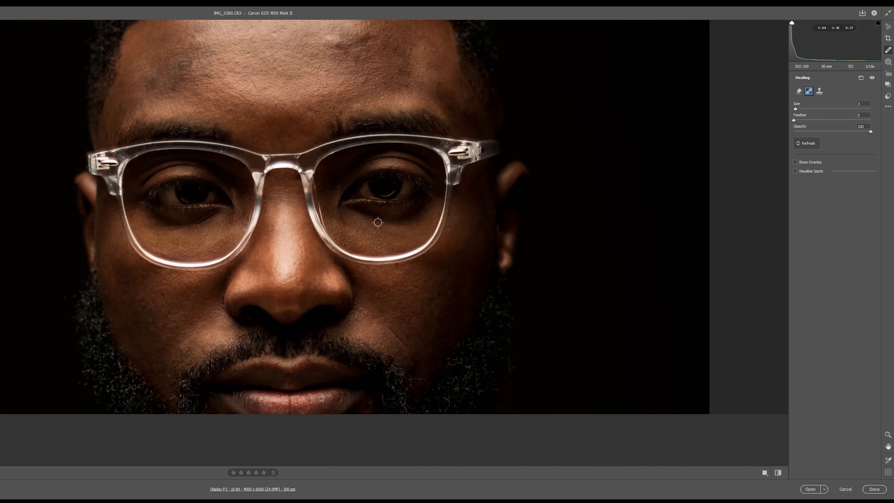
pyautogui.hotkey('ctrl', '-')
pyautogui.hotkey('ctrl', '-')
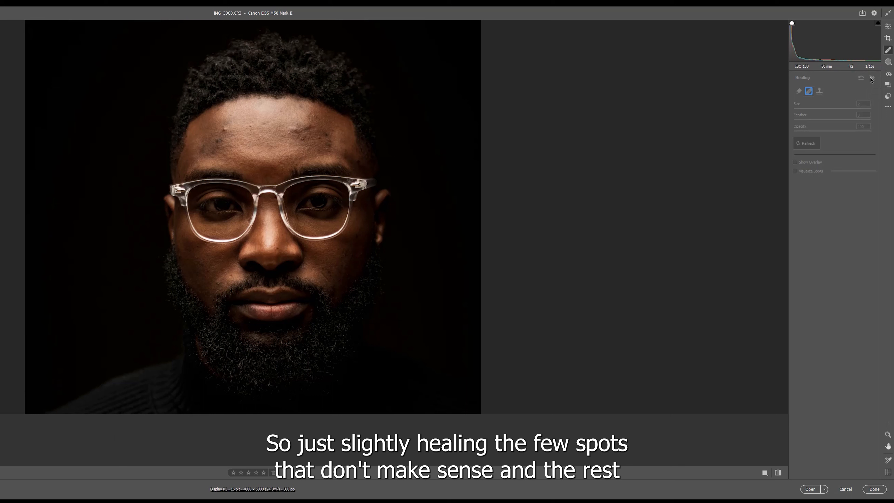
# Turn the healing corrections back on, set the Heal brush size to 5, and leave healing for the edit adjustments.
pyautogui.click(871, 79)
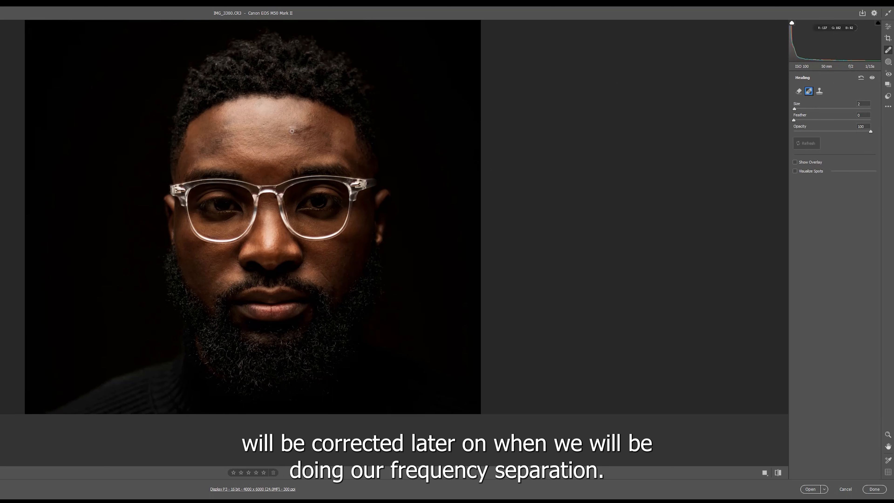
pyautogui.press(']')
pyautogui.press(']')
pyautogui.press(']')
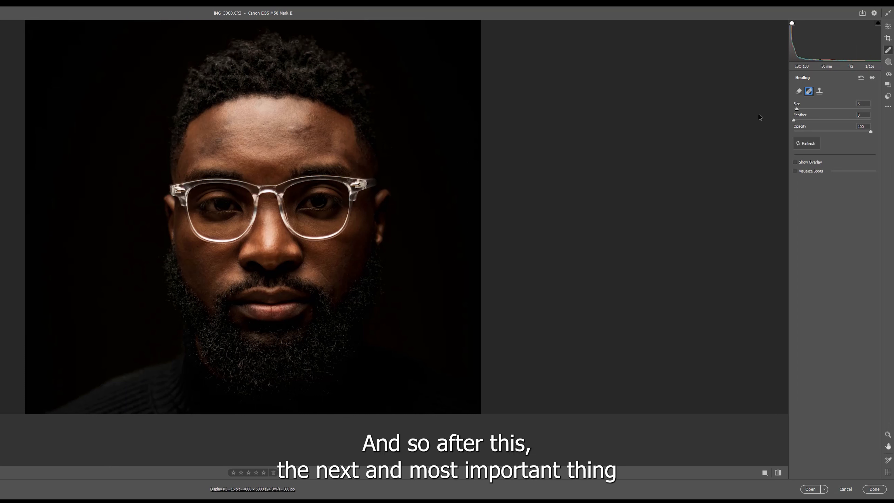
pyautogui.click(889, 26)
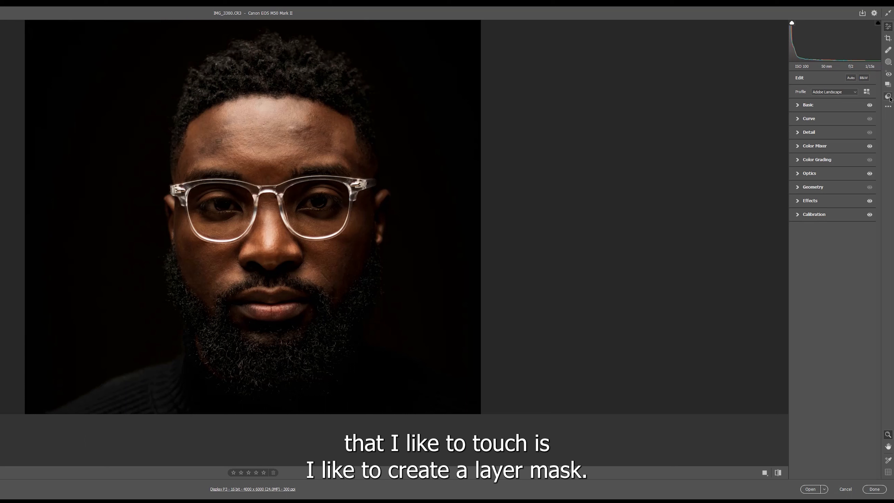
# Discard the automatic subject mask and create a Person 1 mask covering only the Eye Sclera.
pyautogui.click(889, 62)
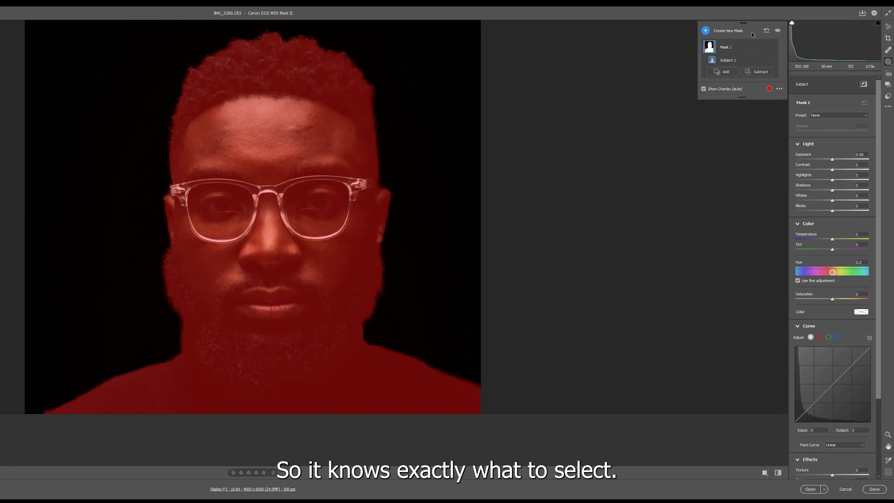
pyautogui.click(767, 30)
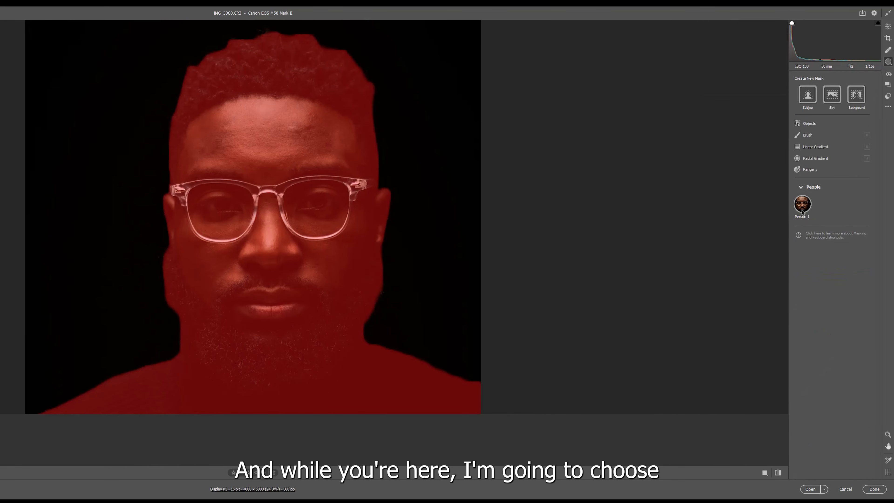
pyautogui.click(803, 204)
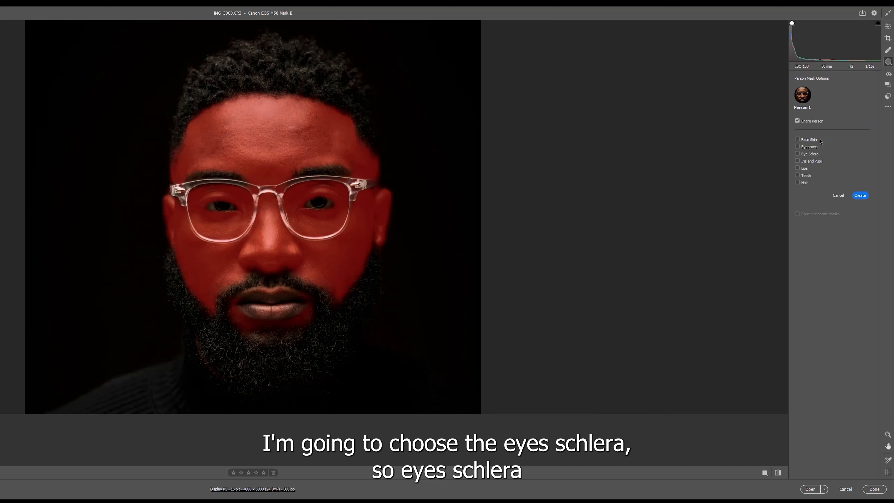
pyautogui.click(798, 154)
pyautogui.click(859, 197)
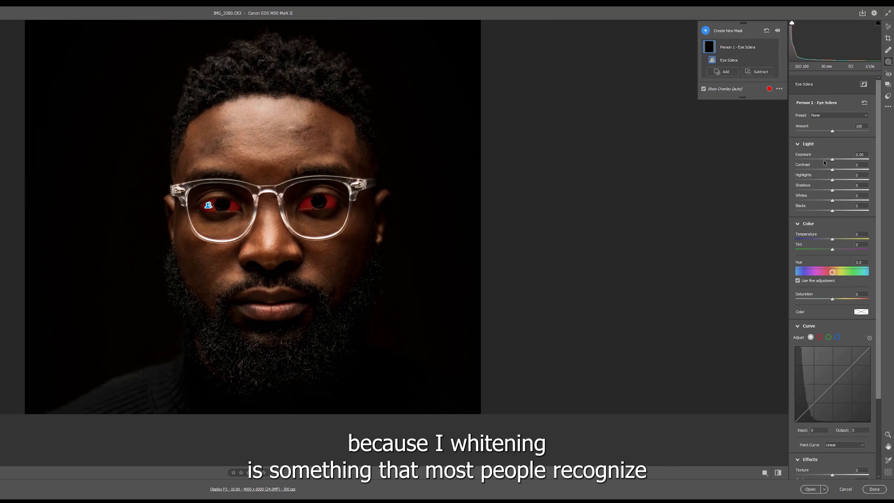
# Set the eye mask's Exposure to +0.80, Contrast to -7 and Blacks to +6, cool its Temperature, and compare before and after.
pyautogui.moveTo(833, 160); pyautogui.dragTo(842, 161)
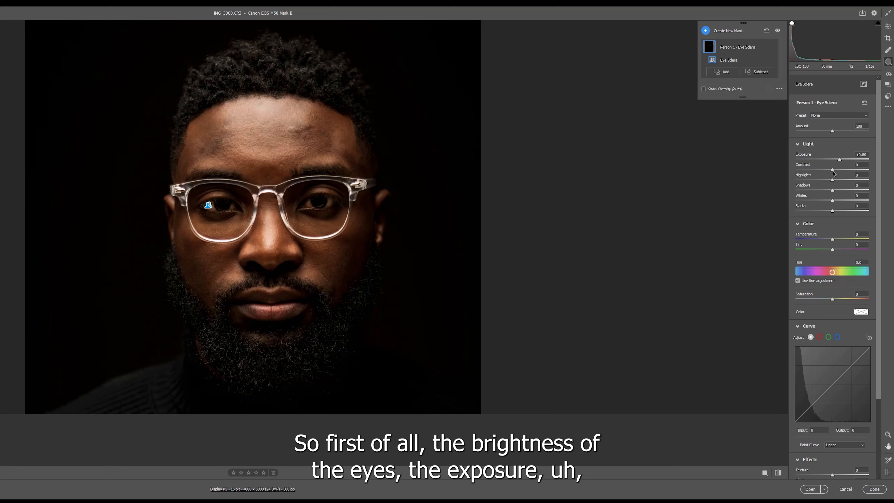
pyautogui.moveTo(833, 172); pyautogui.dragTo(833, 171)
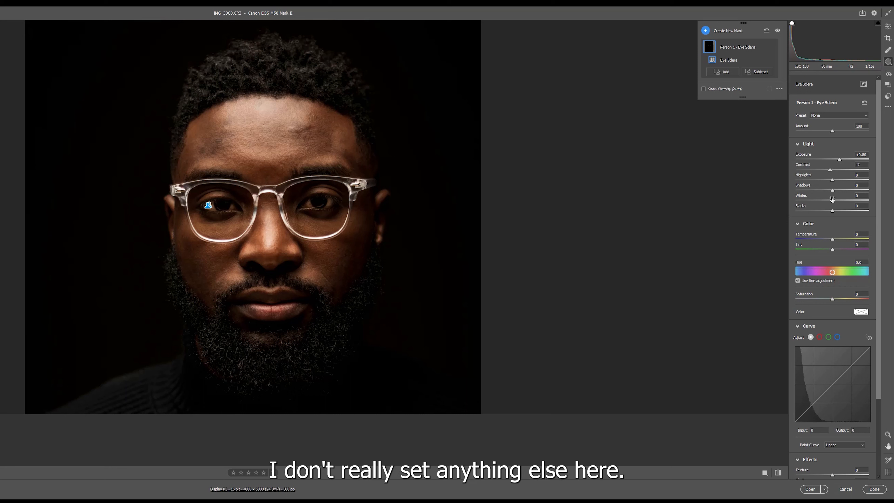
pyautogui.moveTo(833, 211); pyautogui.dragTo(832, 212)
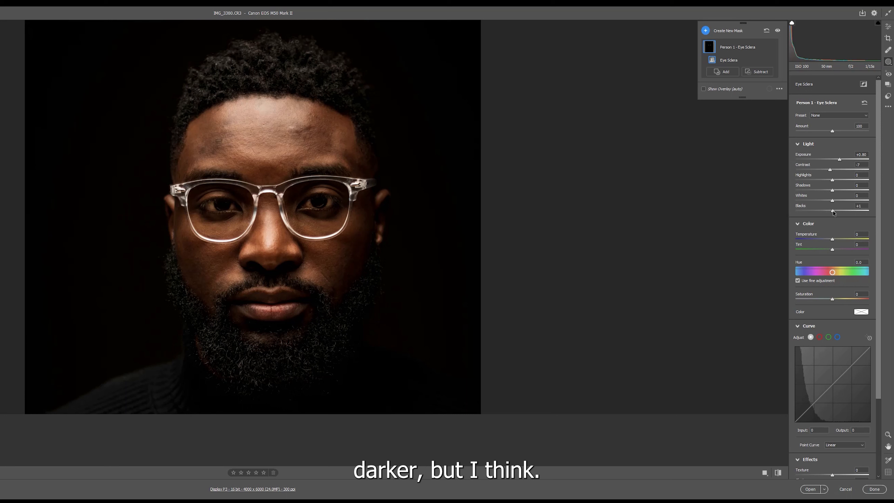
pyautogui.moveTo(833, 212); pyautogui.dragTo(835, 213)
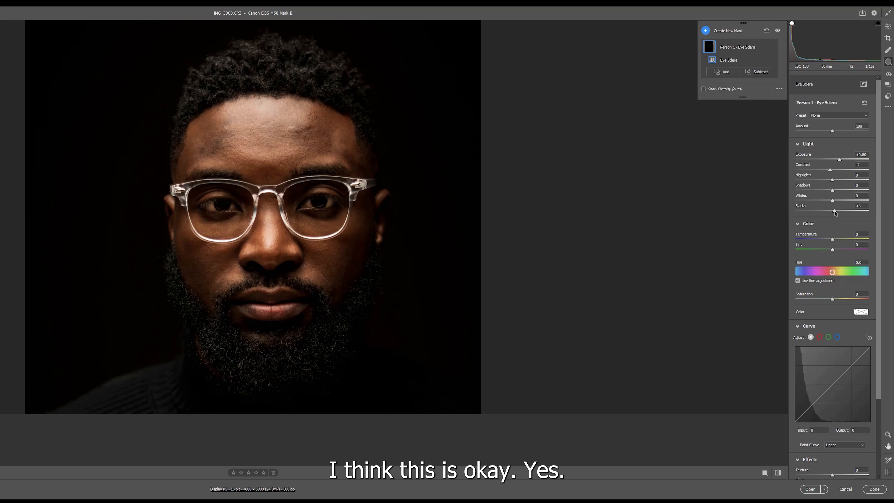
pyautogui.moveTo(833, 241); pyautogui.dragTo(823, 241)
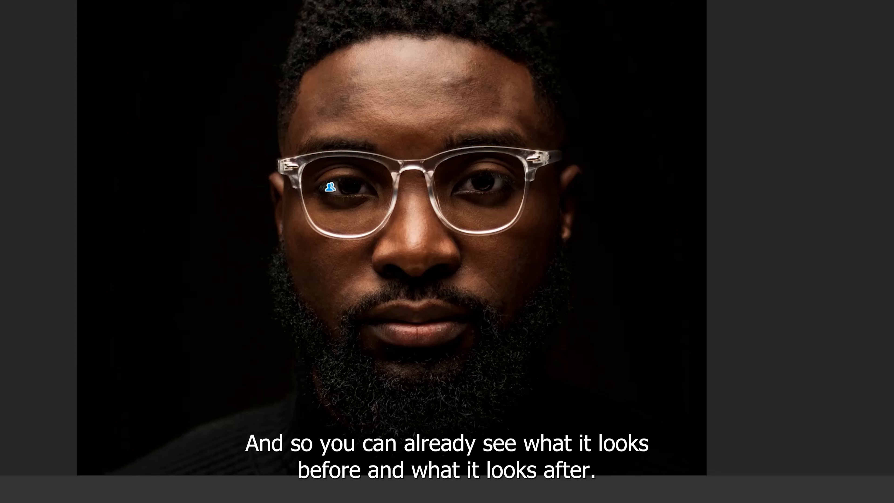
pyautogui.press('\\')
pyautogui.press('\\')
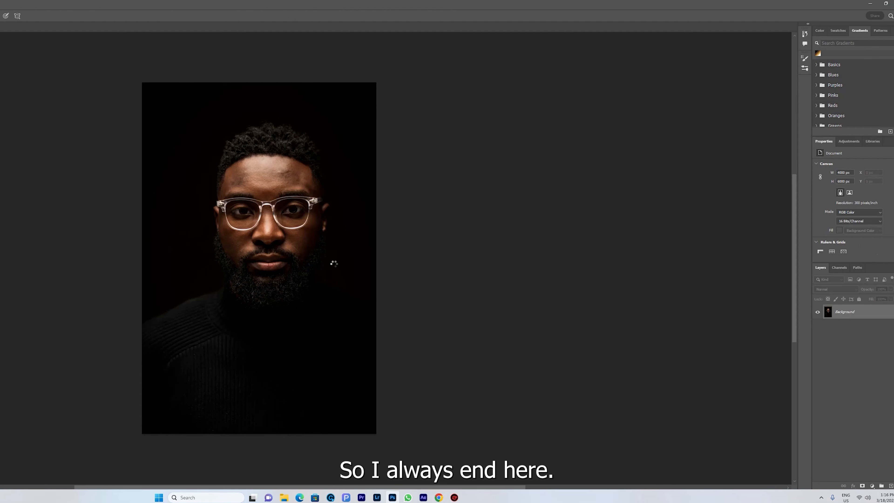
# In the main Photoshop workspace, make two copies of the Background layer.
pyautogui.rightClick(193, 242)
pyautogui.press('Escape')
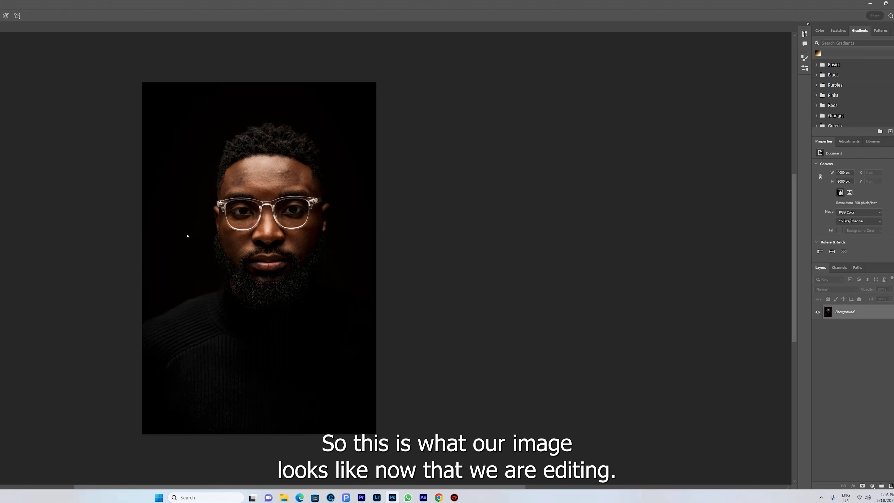
pyautogui.hotkey('ctrl', '+')
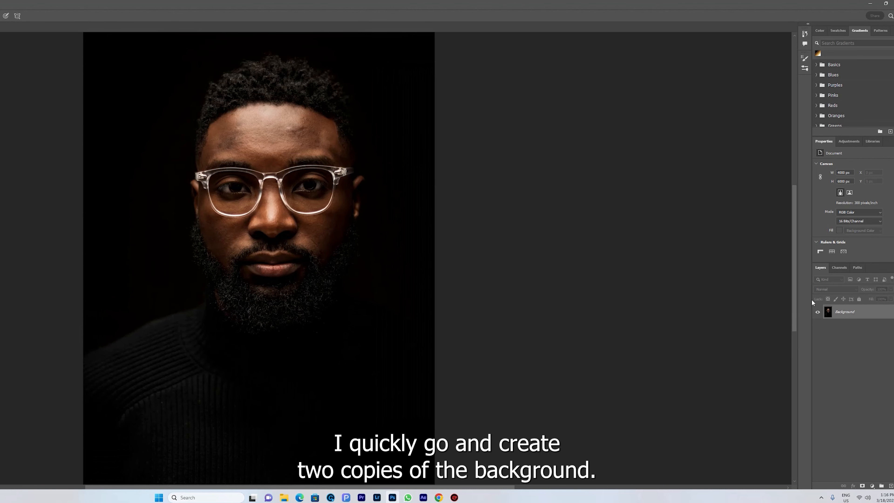
pyautogui.moveTo(862, 314); pyautogui.dragTo(891, 485)
pyautogui.moveTo(862, 312); pyautogui.dragTo(890, 485)
pyautogui.moveTo(866, 318); pyautogui.dragTo(890, 485)
# Rename the lower background copy "low" and the upper copy "high".
pyautogui.doubleClick(856, 326)
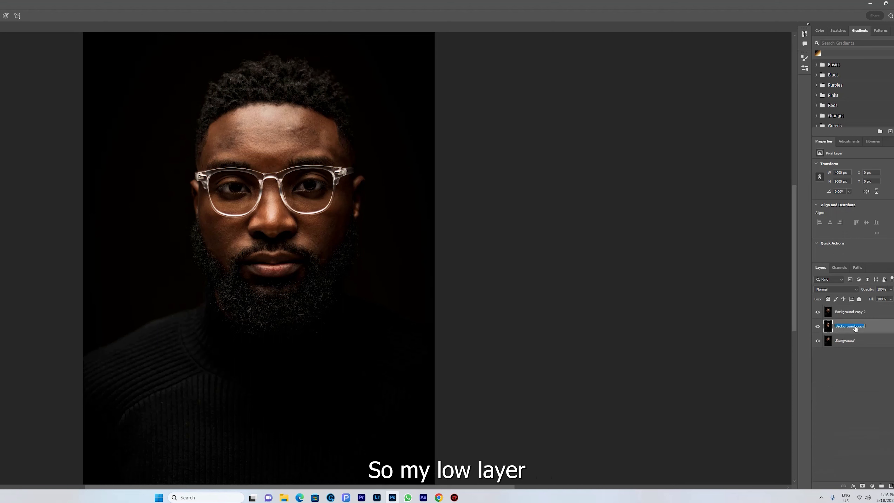
pyautogui.write('low')
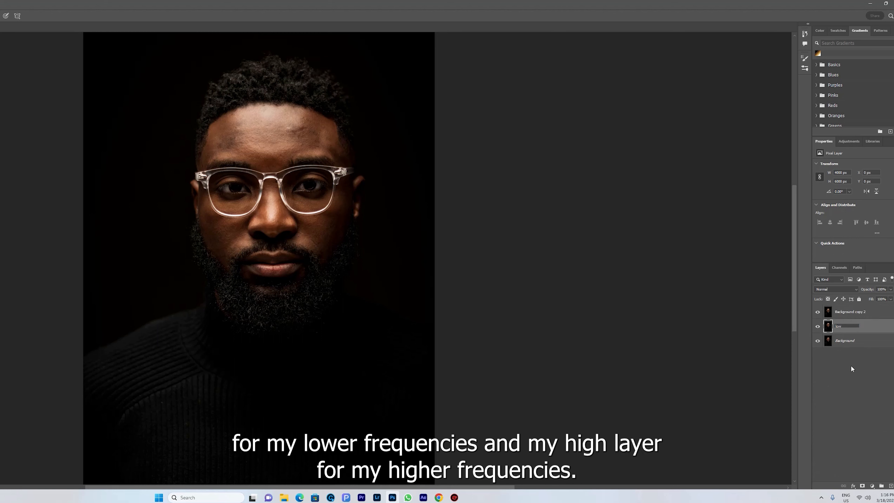
pyautogui.click(851, 365)
pyautogui.doubleClick(847, 312)
pyautogui.write('high')
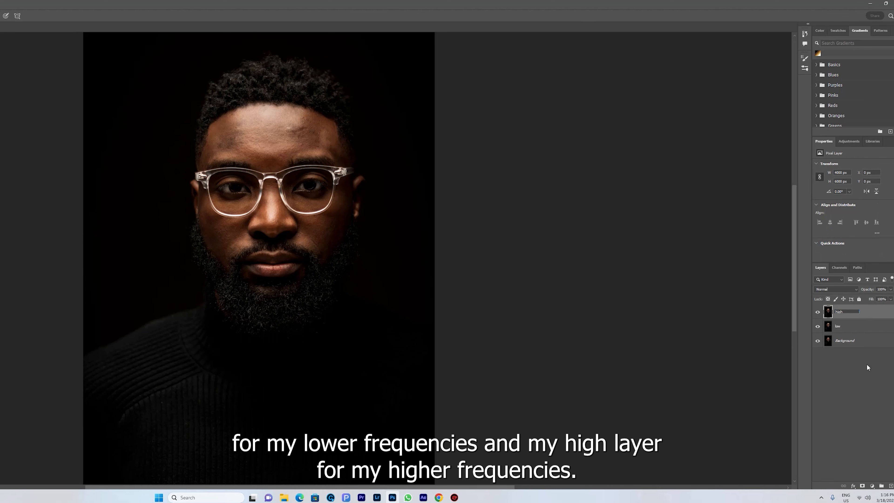
pyautogui.click(868, 364)
# Hide the high layer and apply a Gaussian Blur with a 7-pixel radius to the low layer, checking the preview at 17%.
pyautogui.click(848, 326)
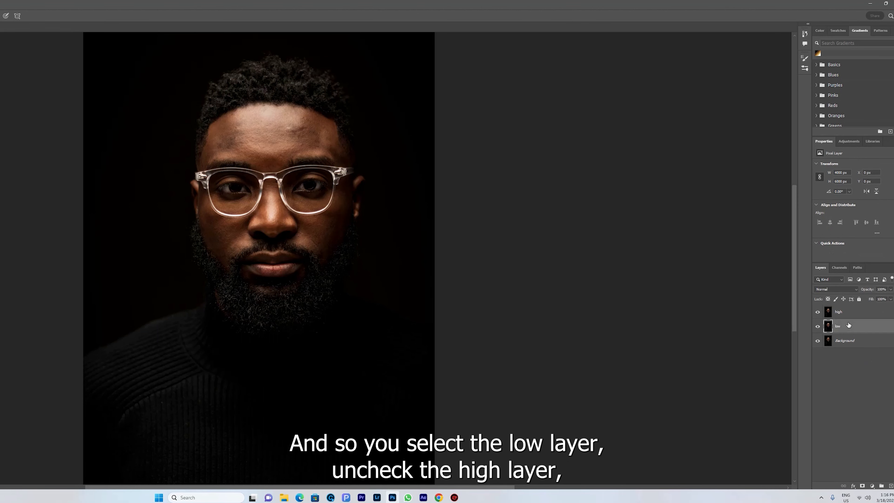
pyautogui.click(818, 312)
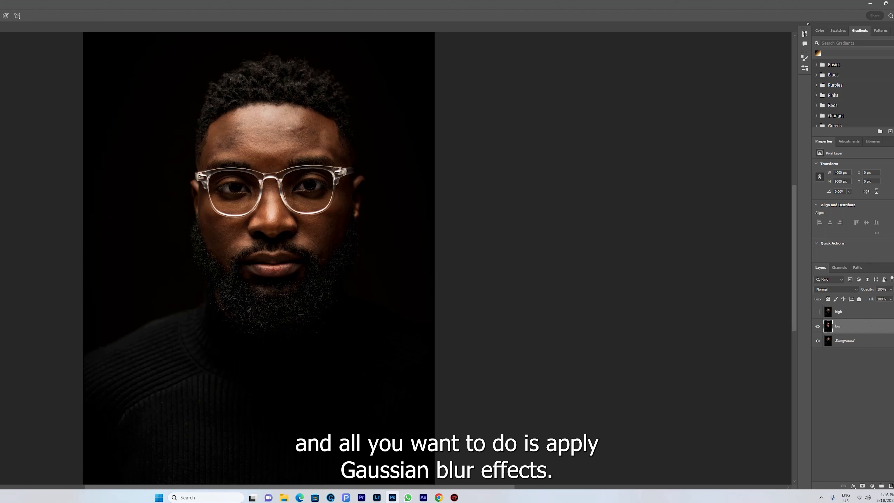
pyautogui.hotkey('ctrl', 'alt', 'f')
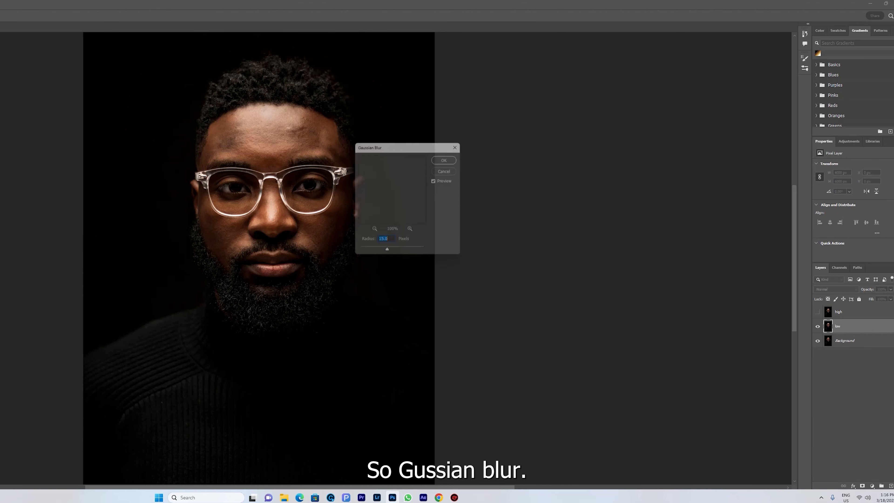
pyautogui.write('7')
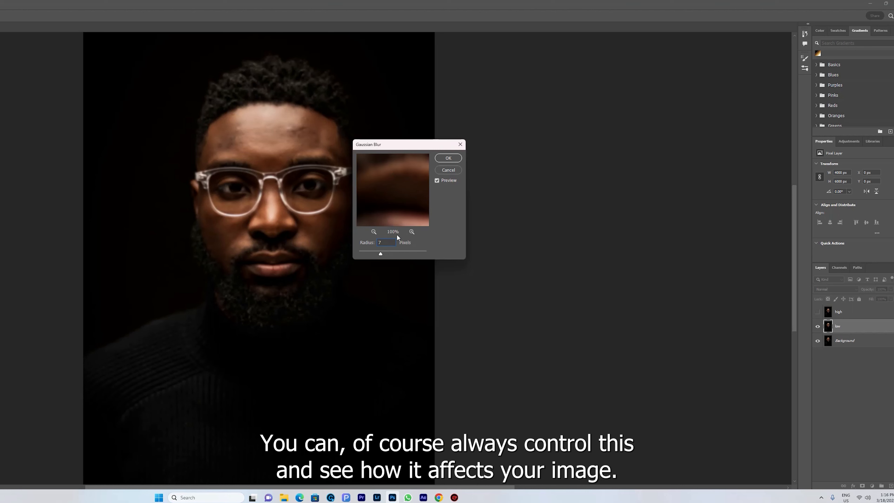
pyautogui.click(374, 231)
pyautogui.click(374, 232)
pyautogui.click(374, 231)
pyautogui.click(374, 232)
pyautogui.click(374, 231)
pyautogui.click(374, 231)
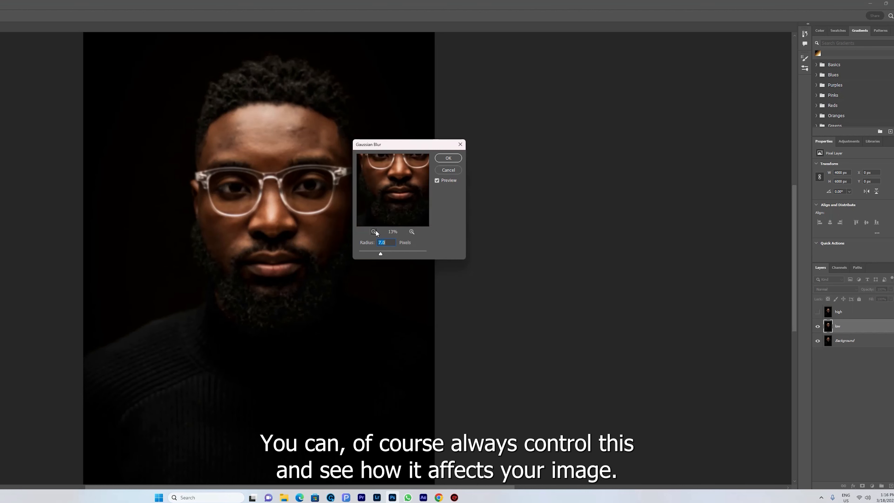
pyautogui.click(412, 231)
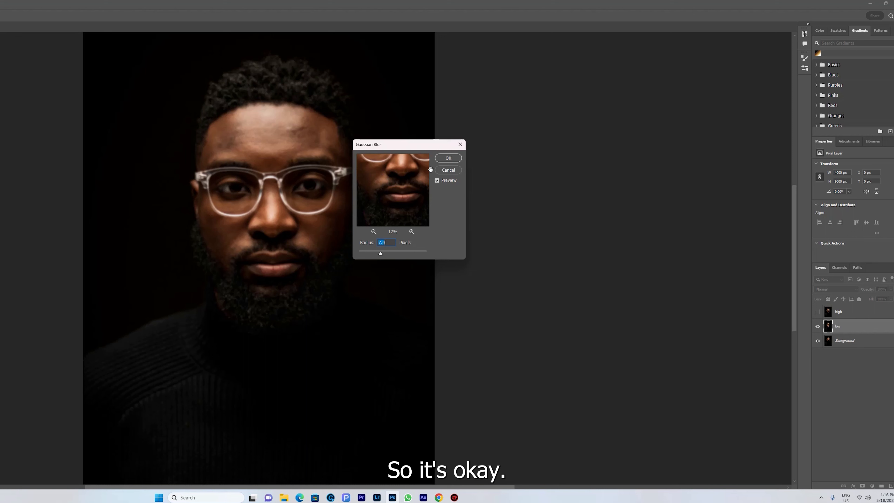
pyautogui.click(449, 158)
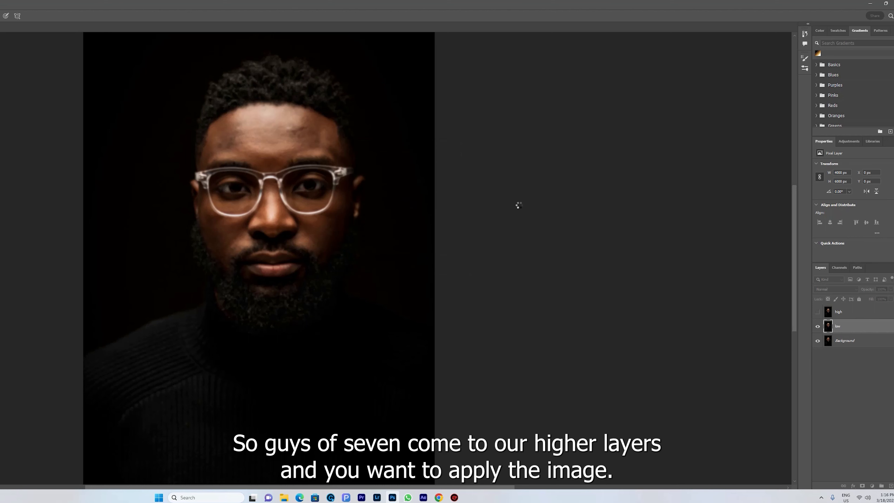
# Show the high layer and apply the inverted RGB of the low layer to it with Apply Image, using Add blending, Scale 2 and Offset 0.
pyautogui.click(833, 311)
pyautogui.click(817, 312)
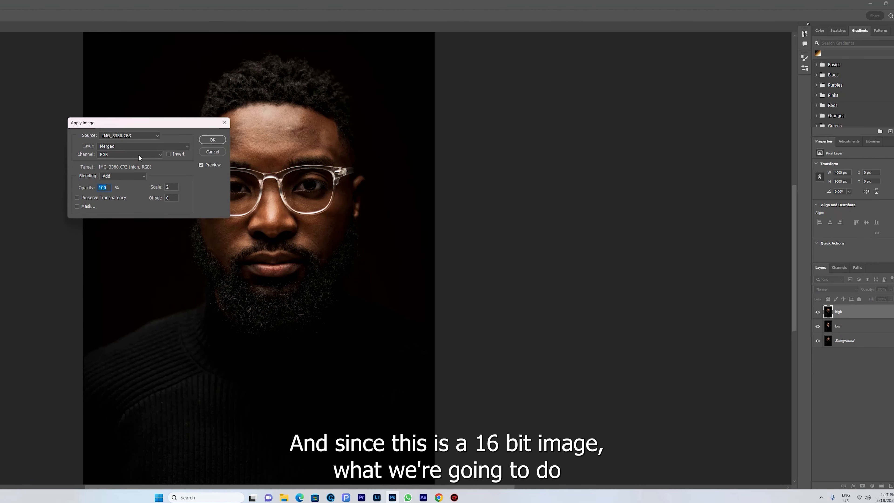
pyautogui.click(158, 149)
pyautogui.click(112, 170)
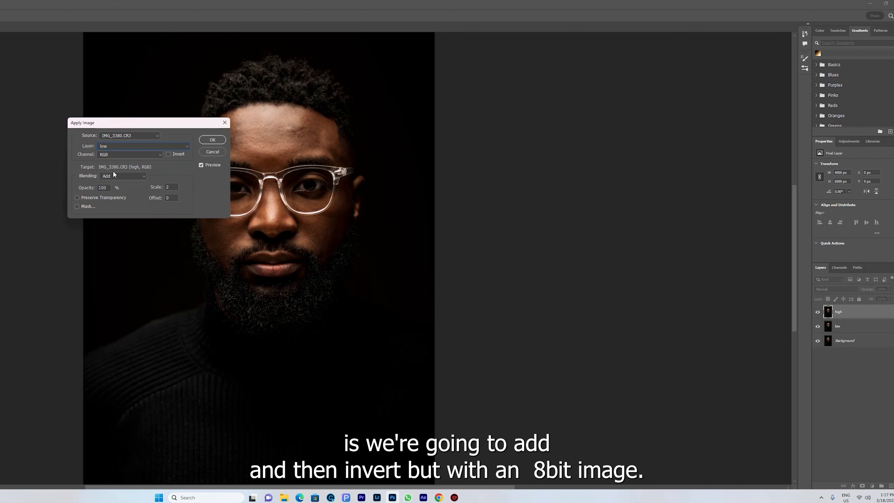
pyautogui.click(168, 154)
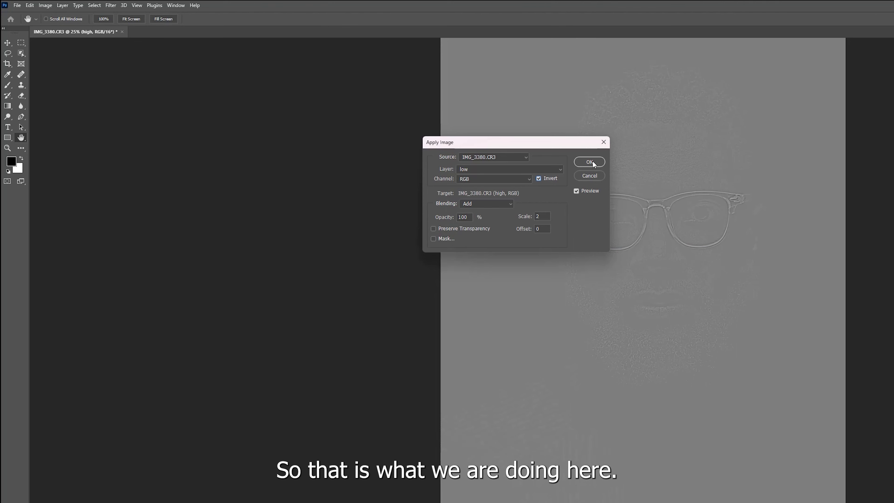
pyautogui.click(590, 162)
# Set the high layer's blend mode to Linear Light.
pyautogui.press('b')
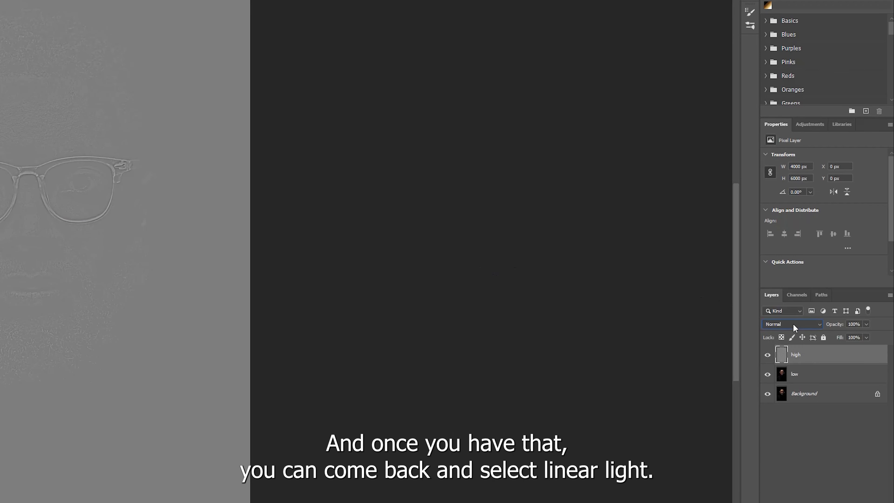
pyautogui.click(794, 324)
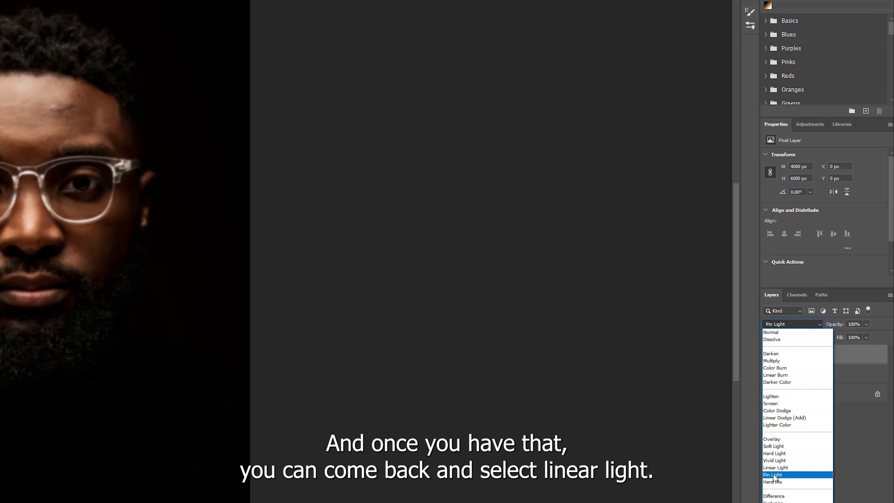
pyautogui.click(775, 468)
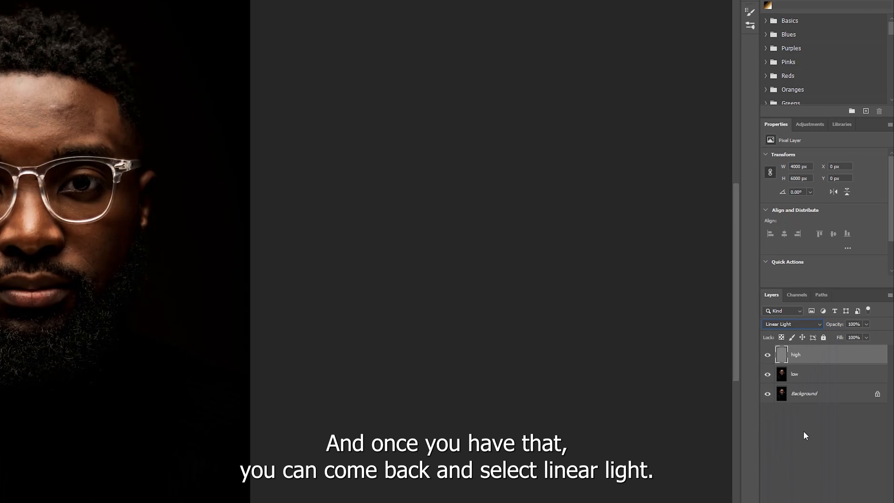
# Group the high and low layers and name the group "Freq sep".
pyautogui.keyDown('shift'); pyautogui.click(818, 373); pyautogui.keyUp('shift')
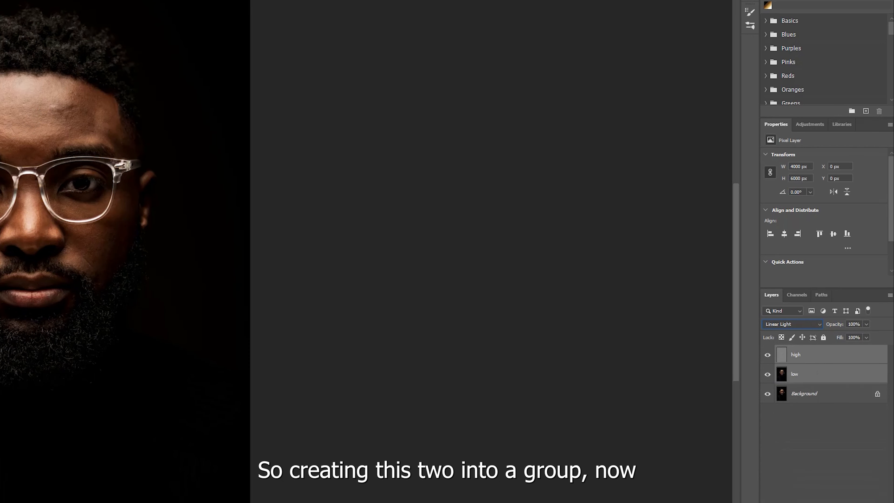
pyautogui.hotkey('ctrl', 'g')
pyautogui.doubleClick(810, 351)
pyautogui.write('Freq se')
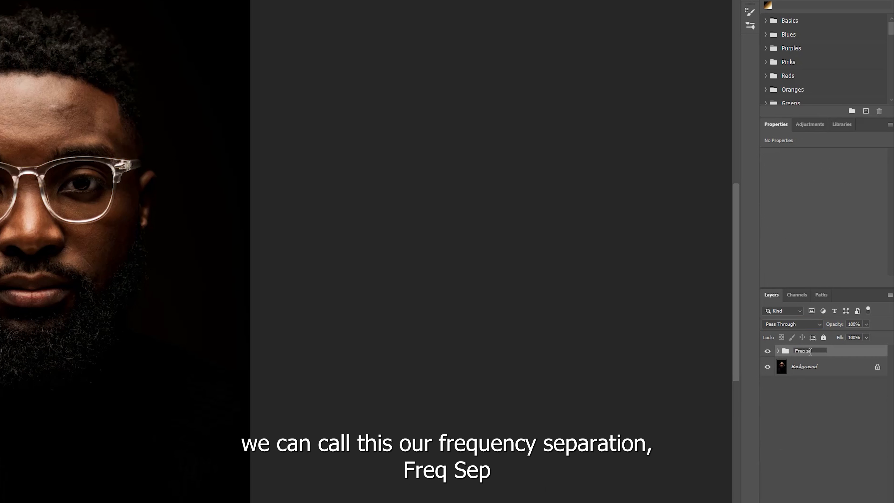
pyautogui.press('Return')
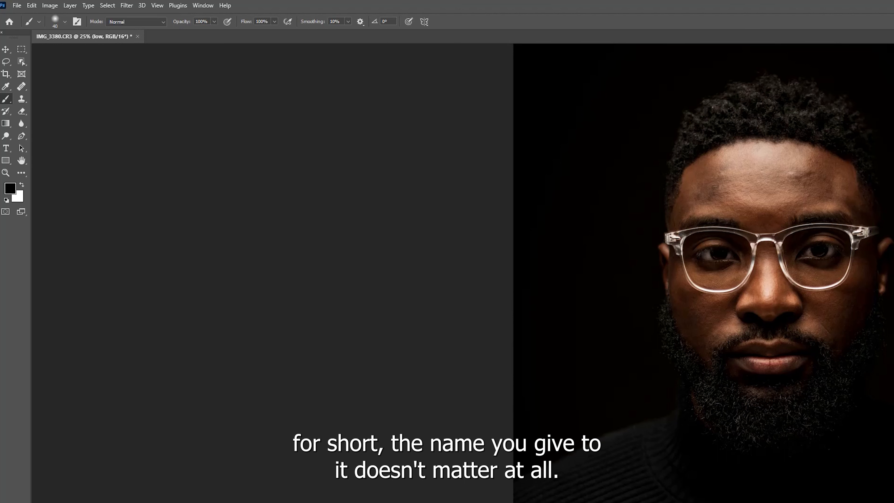
# Select the Mixer Brush Tool and open its brush-load options.
pyautogui.rightClick(7, 102)
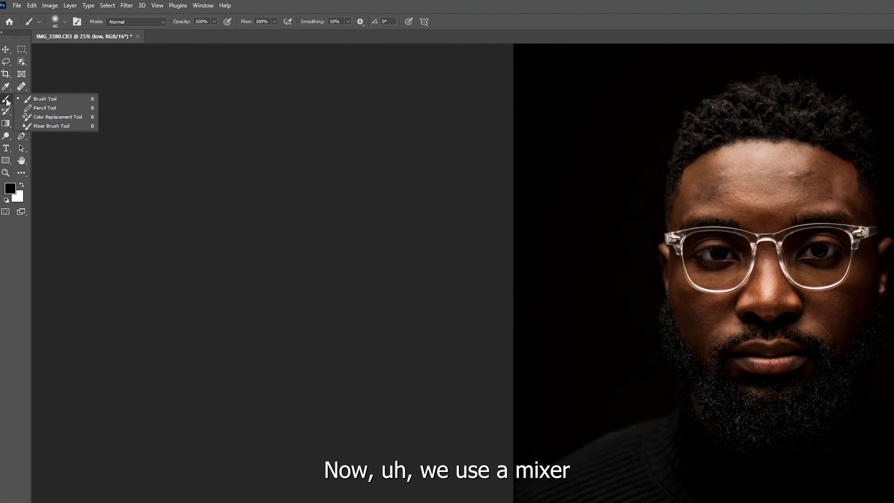
pyautogui.click(61, 127)
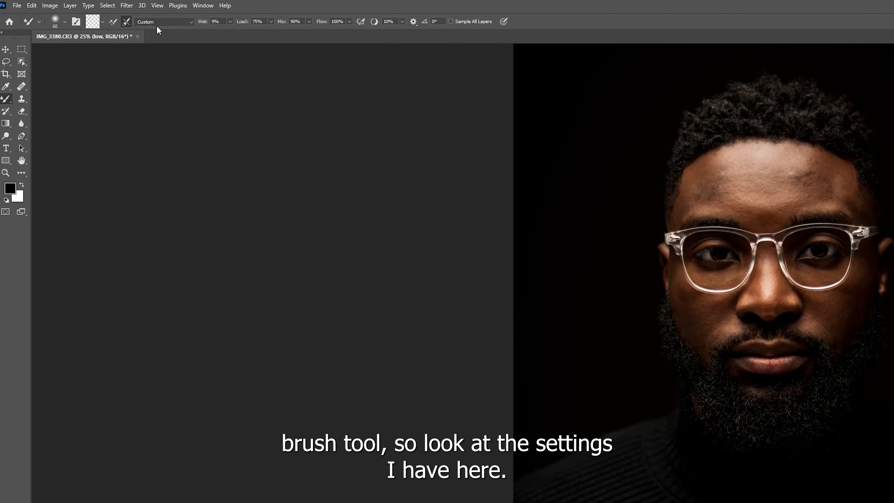
pyautogui.click(101, 23)
pyautogui.click(98, 41)
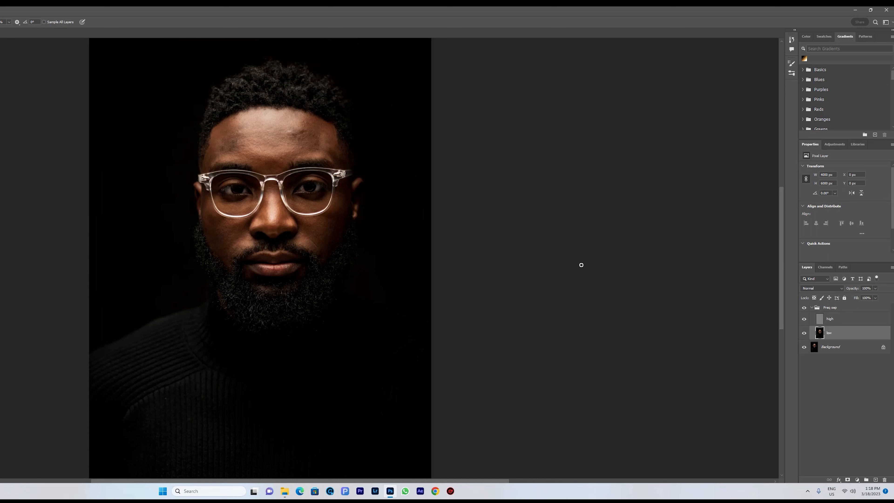
# Hide the high layer, enlarge the mixer brush and blend the dark forehead patches into the highlights on the low layer.
pyautogui.click(804, 319)
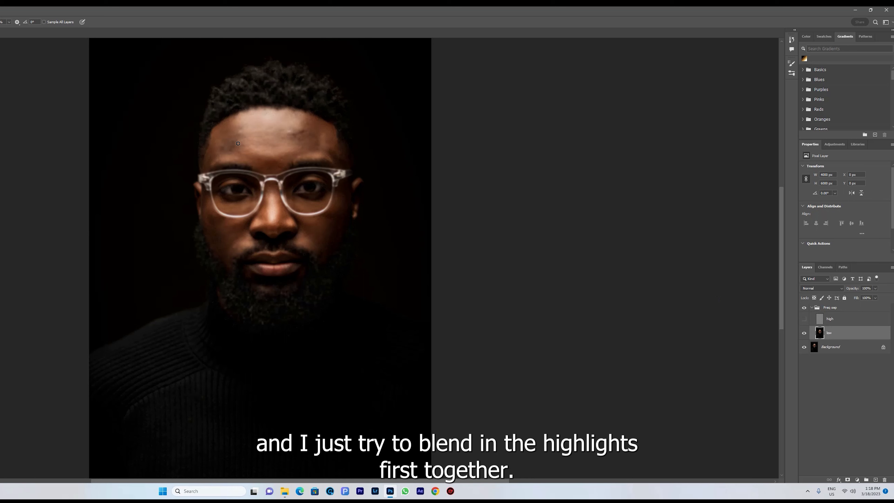
pyautogui.press(']')
pyautogui.press(']')
pyautogui.press(']')
pyautogui.press(']')
pyautogui.press(']')
pyautogui.press(']')
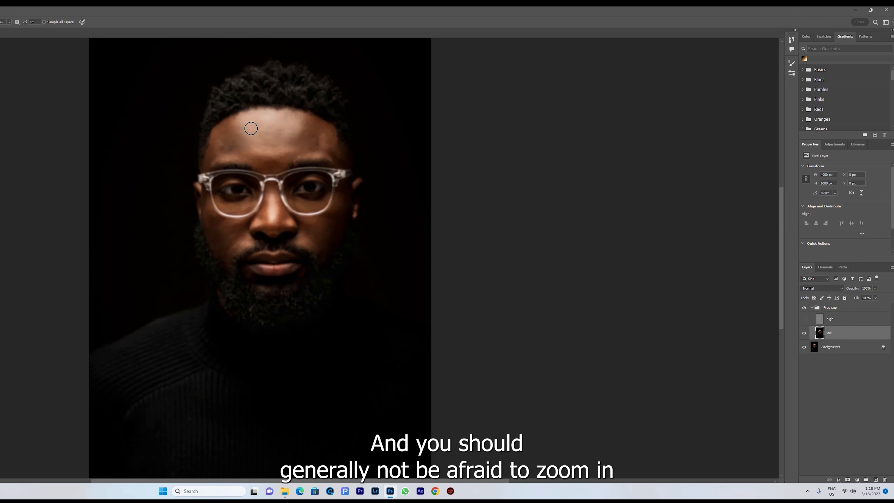
# Blend the highlight-to-shadow transitions across the forehead up close, using a smaller mixer brush for the finer areas.
pyautogui.scroll(1, 255, 132)
pyautogui.scroll(1, 255, 132)
pyautogui.scroll(3, 264, 114)
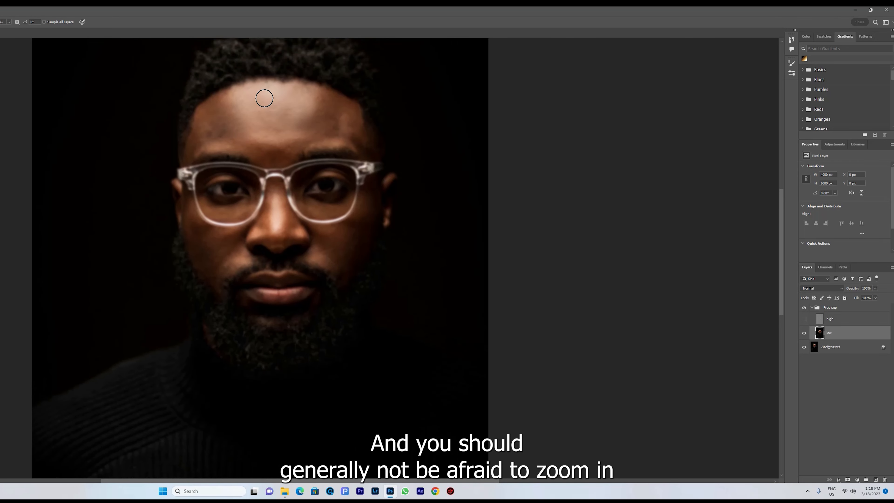
pyautogui.scroll(4, 264, 103)
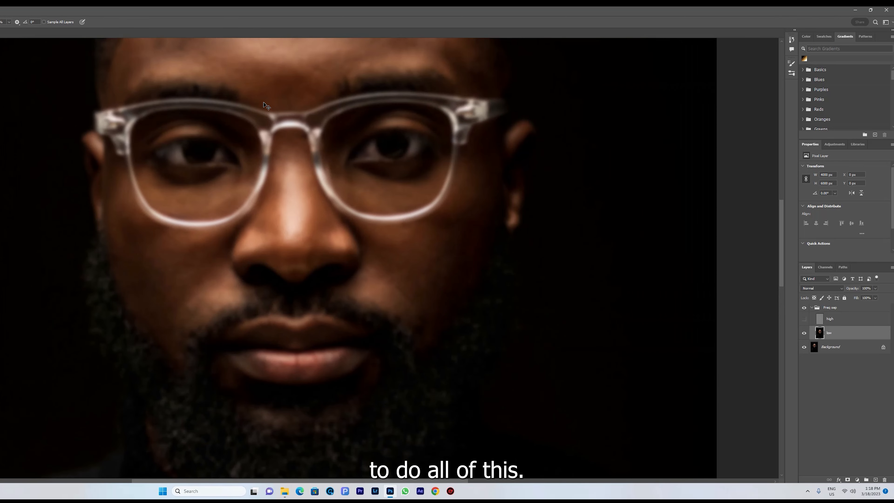
pyautogui.scroll(5, 266, 63)
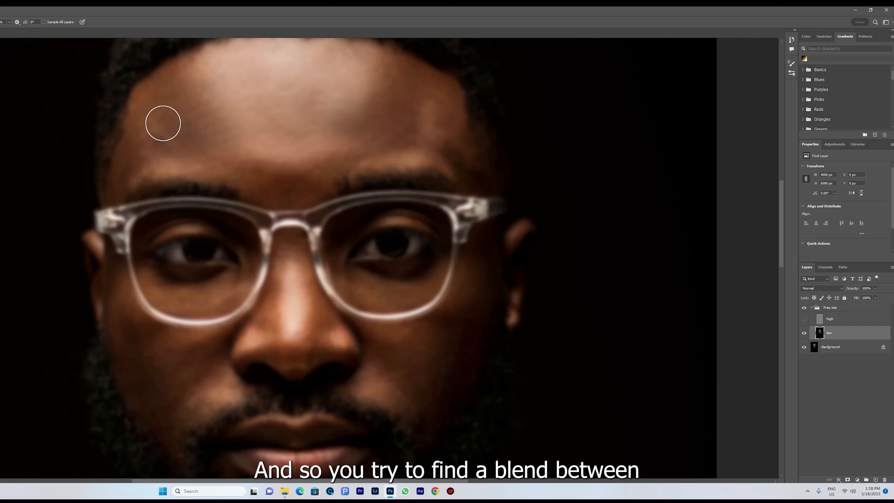
pyautogui.press('[')
pyautogui.press('[')
pyautogui.press('[')
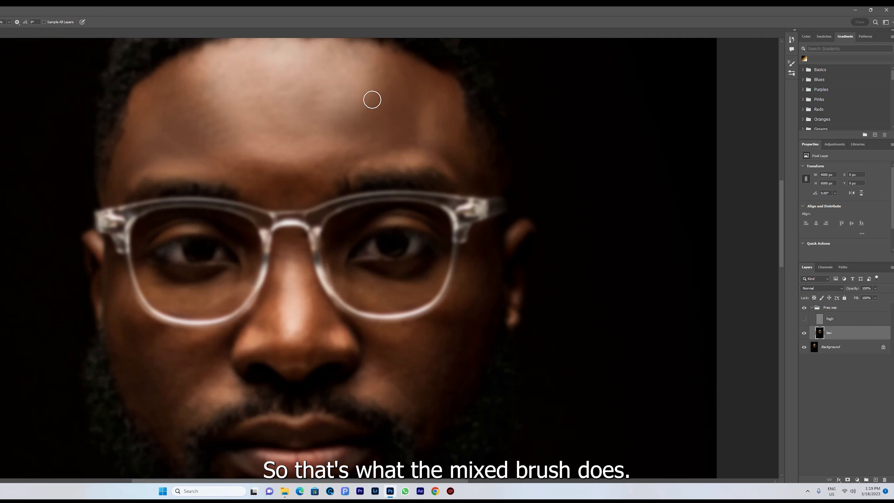
# Refine the blending near the hairline and above the eyebrows with varied brush sizes, and smooth the cheek skin.
pyautogui.press(']')
pyautogui.press(']')
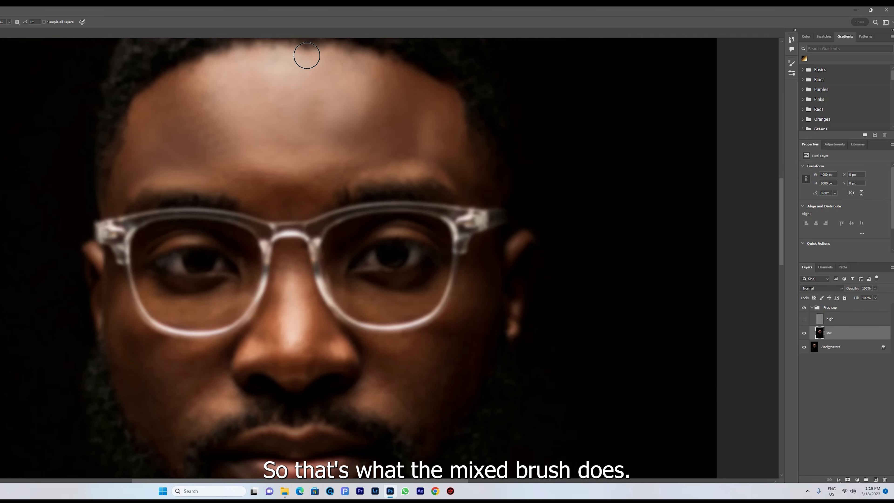
pyautogui.press('[')
pyautogui.press('[')
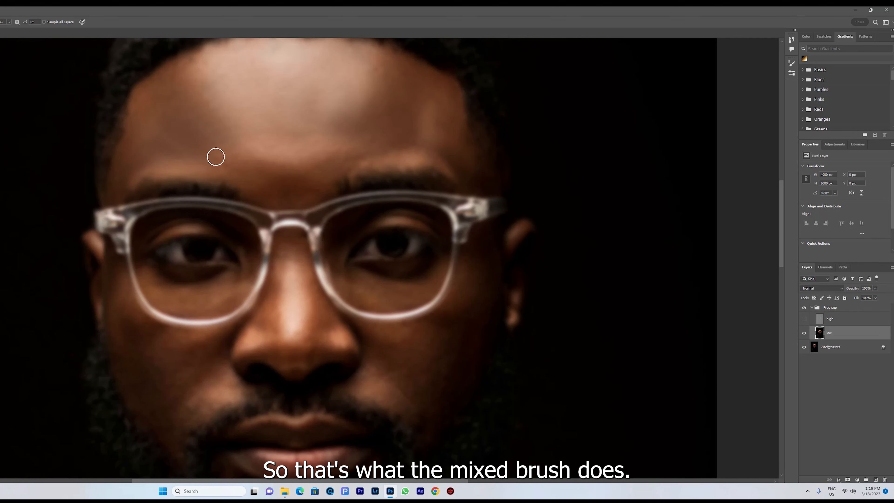
pyautogui.scroll(-2, 281, 231)
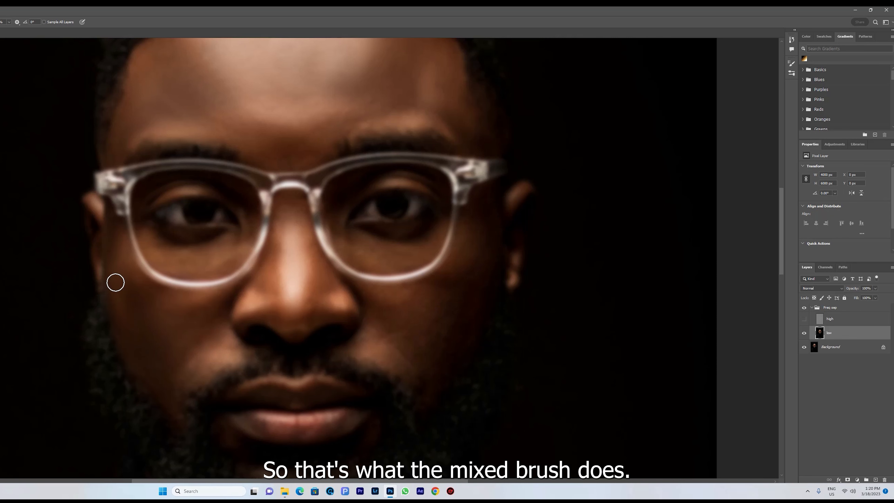
# Show the high layer and toggle the Freq sep group's visibility to compare the skin before and after blending.
pyautogui.click(804, 318)
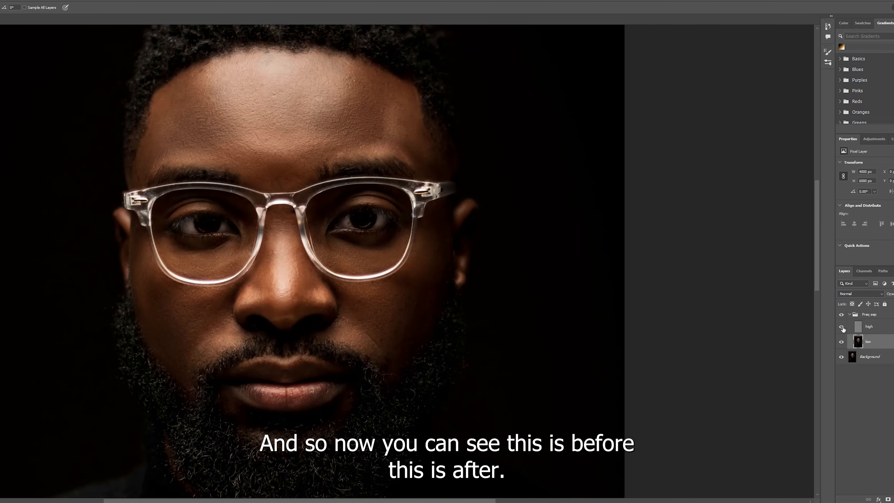
pyautogui.click(842, 314)
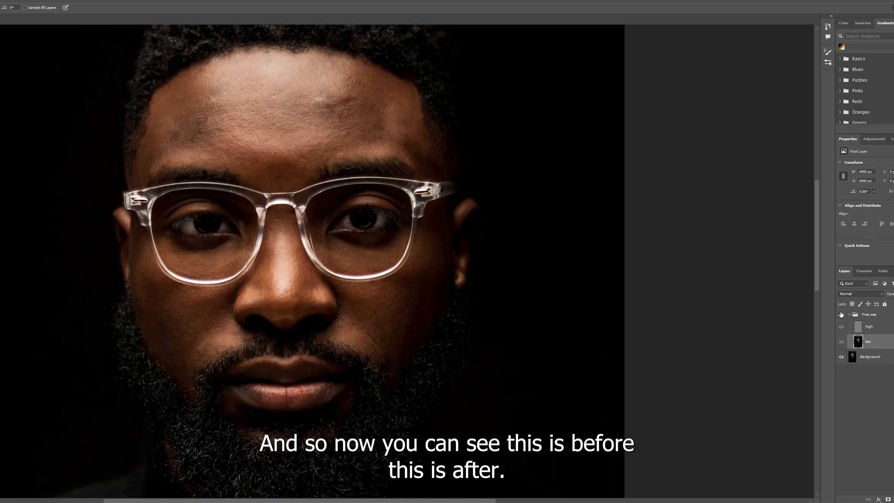
pyautogui.click(841, 315)
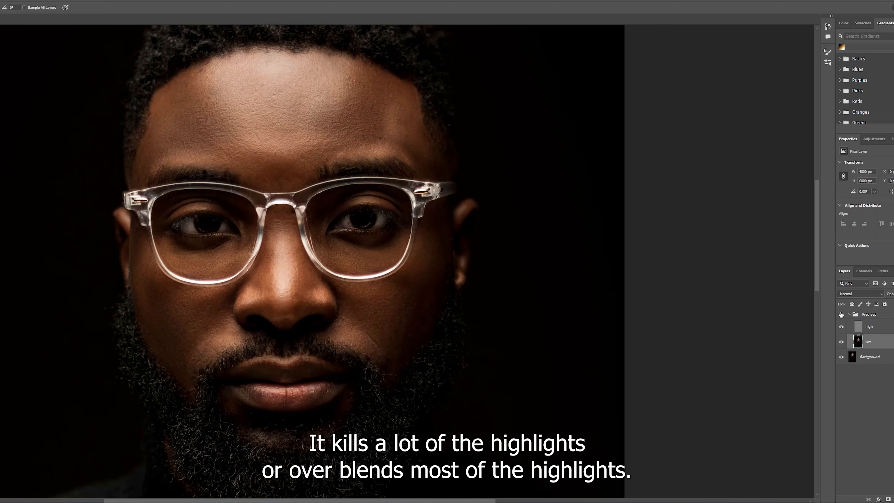
pyautogui.click(841, 314)
pyautogui.click(841, 314)
pyautogui.click(841, 314)
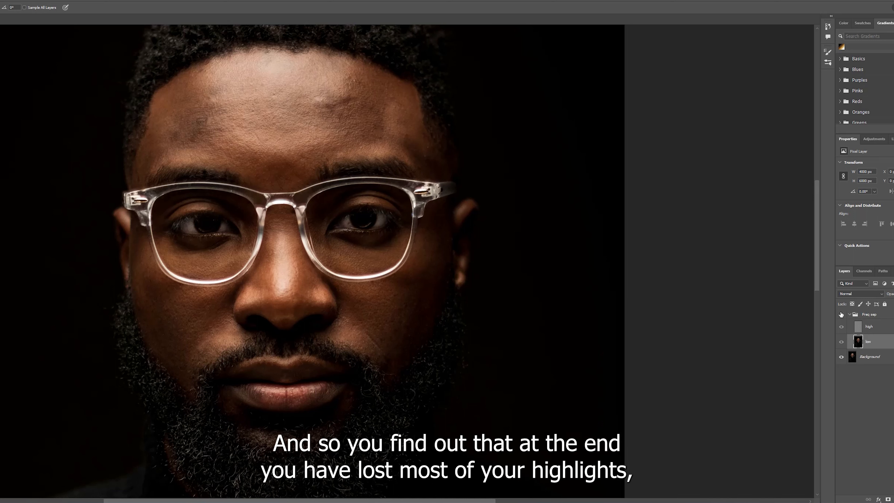
pyautogui.click(841, 314)
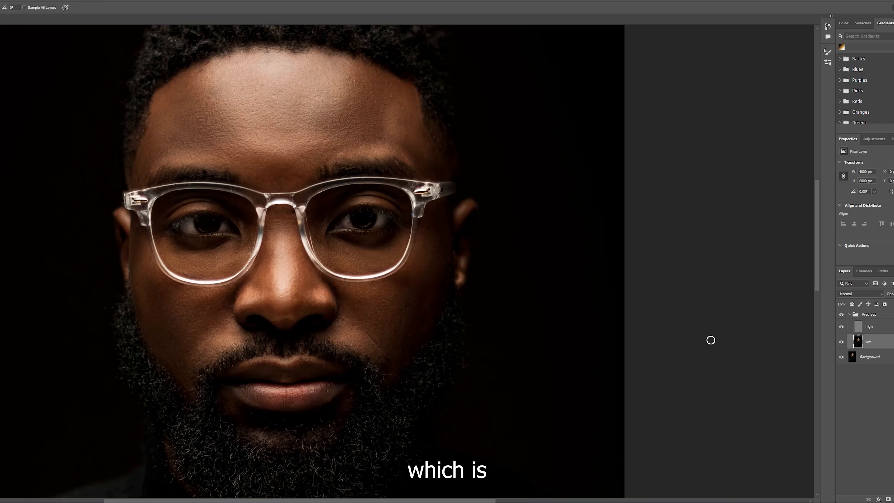
# Make a freehand lasso selection of the forehead skin between the hairline and the eyebrows.
pyautogui.scroll(1, 323, 145)
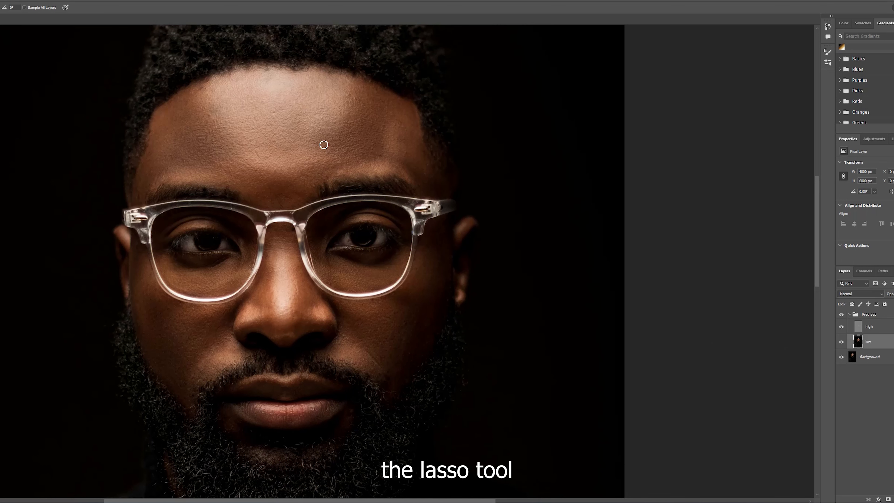
pyautogui.press('l')
pyautogui.moveTo(144, 199)
pyautogui.mouseDown()
pyautogui.moveTo(168, 177)
pyautogui.moveTo(271, 200)
pyautogui.moveTo(291, 193)
pyautogui.mouseUp()
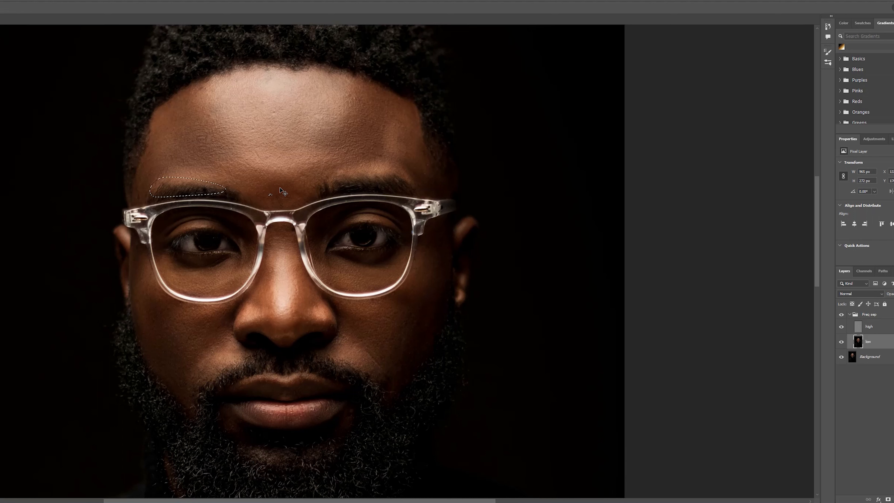
pyautogui.moveTo(141, 198)
pyautogui.mouseDown()
pyautogui.moveTo(206, 185)
pyautogui.moveTo(272, 200)
pyautogui.moveTo(356, 170)
pyautogui.moveTo(432, 176)
pyautogui.moveTo(436, 167)
pyautogui.moveTo(401, 99)
pyautogui.moveTo(325, 73)
pyautogui.moveTo(256, 72)
pyautogui.mouseUp()
pyautogui.moveTo(177, 94)
pyautogui.mouseDown()
pyautogui.moveTo(152, 114)
pyautogui.moveTo(139, 196)
pyautogui.mouseUp()
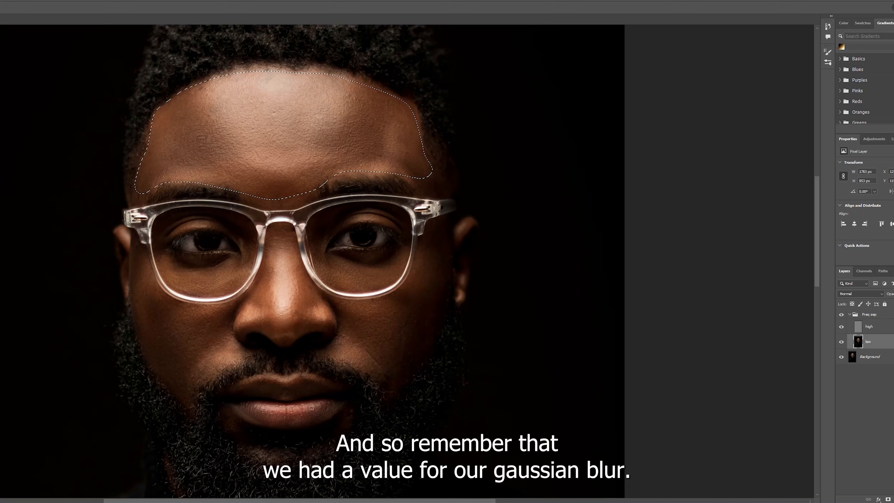
# Apply a Gaussian Blur to the forehead selection on the low layer after trying an 18-pixel radius, and deselect.
pyautogui.hotkey('ctrl', 'alt', 'f')
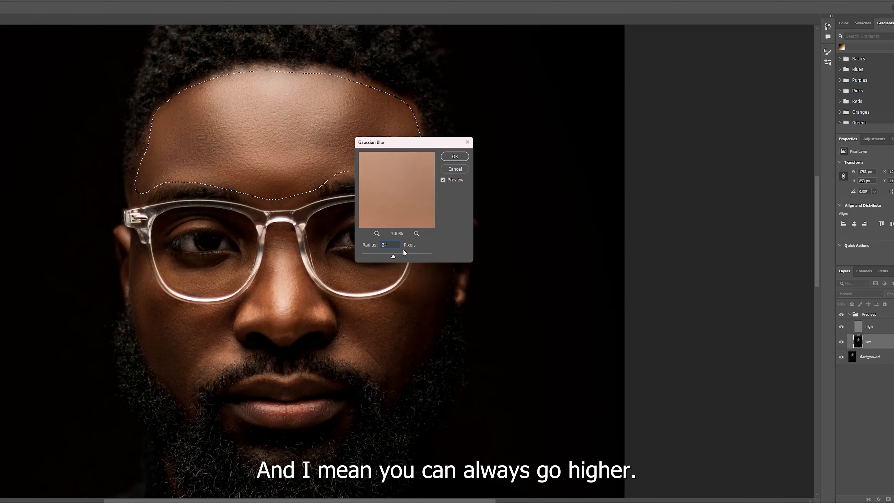
pyautogui.press('BackSpace')
pyautogui.write('8')
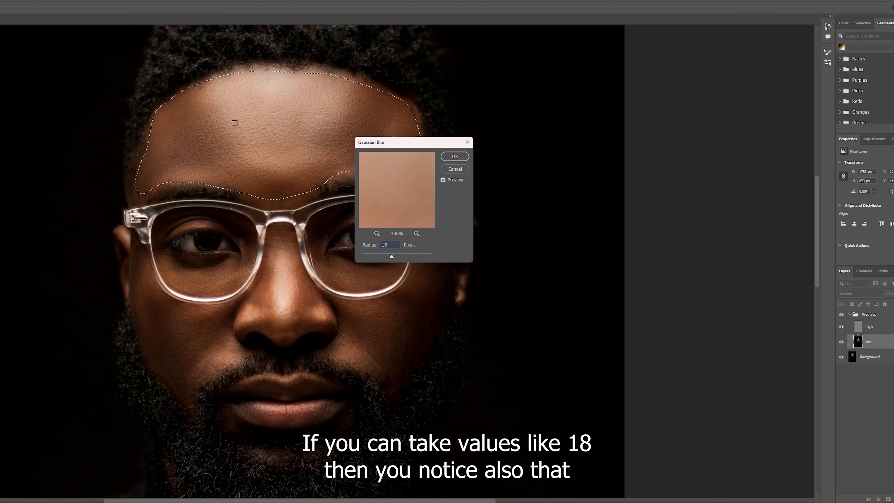
pyautogui.press('BackSpace')
pyautogui.press('BackSpace')
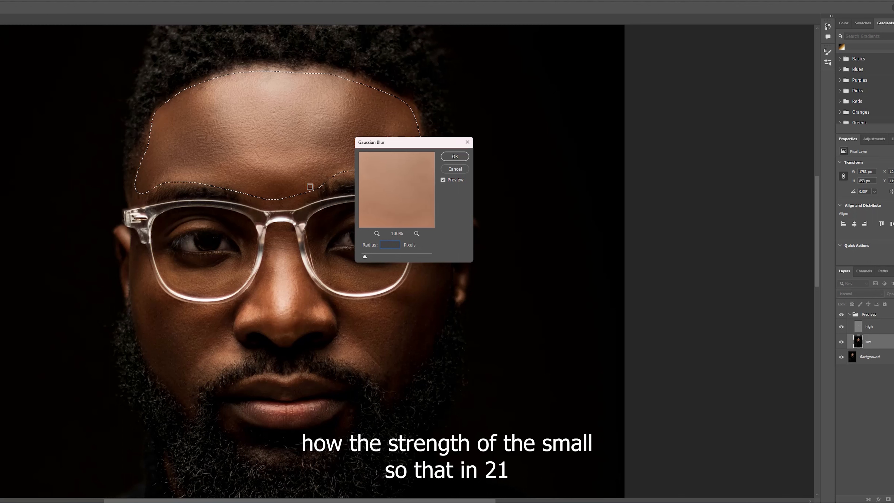
pyautogui.click(455, 157)
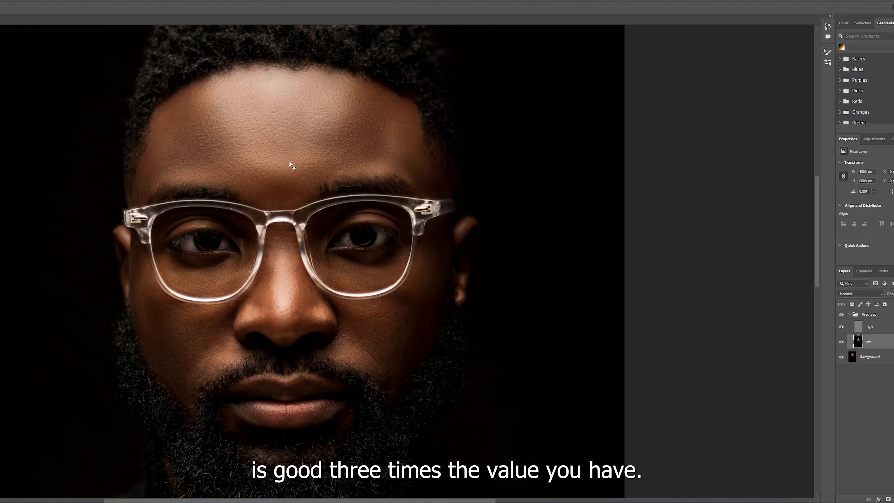
# Lasso the under-eye skin inside each lens in turn, apply the same Gaussian Blur and clear each selection.
pyautogui.scroll(-2, 203, 264)
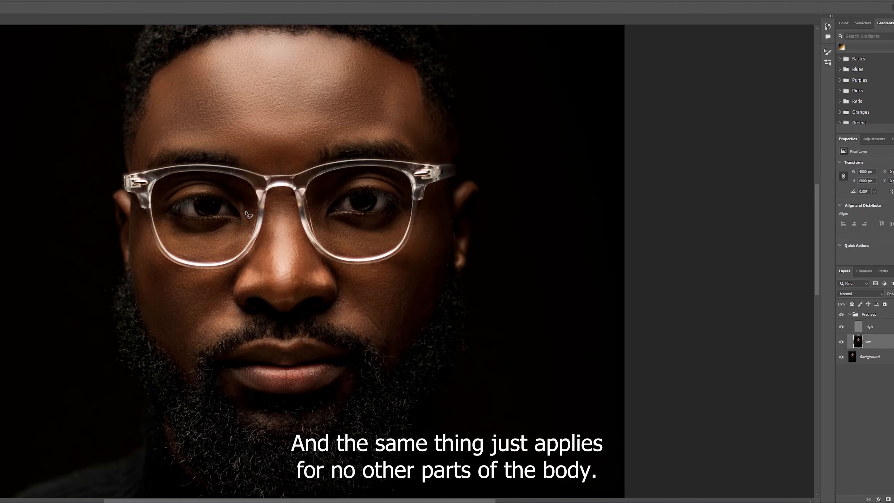
pyautogui.moveTo(242, 221)
pyautogui.mouseDown()
pyautogui.moveTo(206, 230)
pyautogui.moveTo(169, 221)
pyautogui.mouseUp()
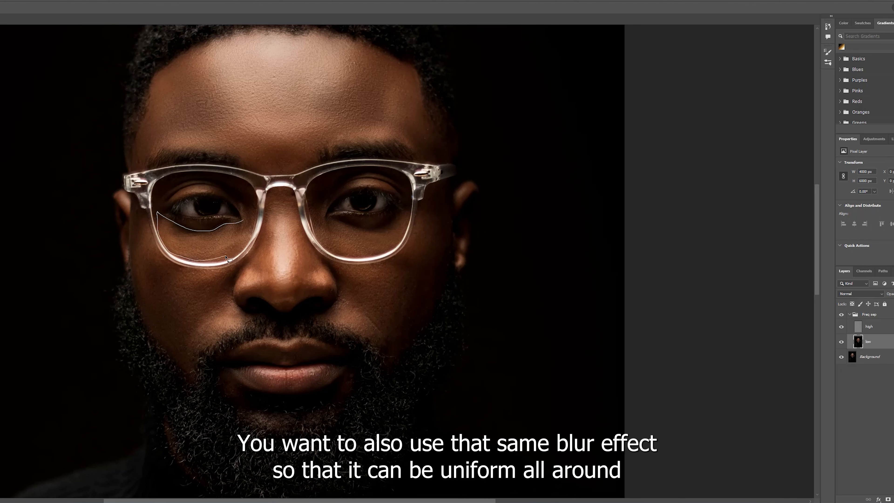
pyautogui.moveTo(249, 238)
pyautogui.mouseDown()
pyautogui.moveTo(255, 199)
pyautogui.moveTo(242, 222)
pyautogui.mouseUp()
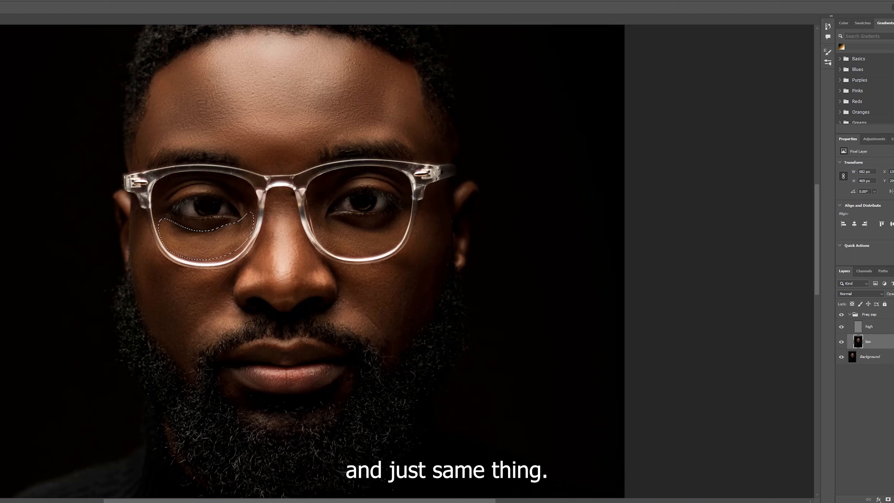
pyautogui.hotkey('ctrl', 'd')
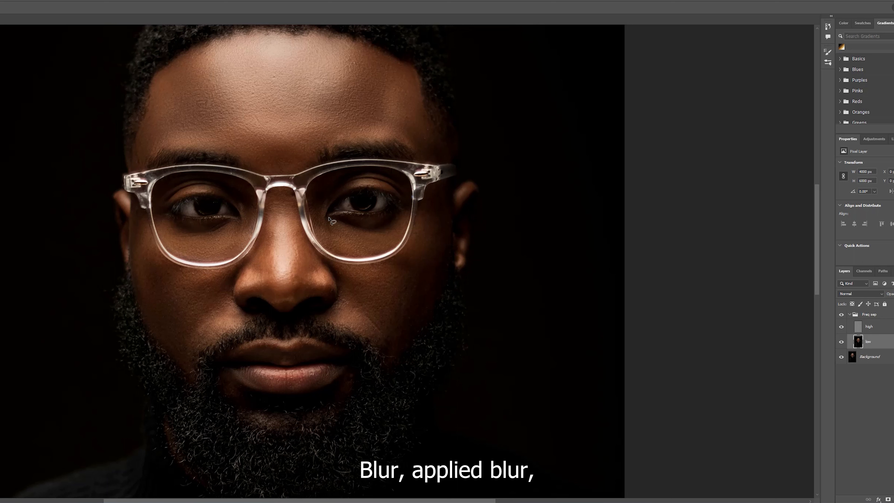
pyautogui.moveTo(334, 221); pyautogui.dragTo(406, 212)
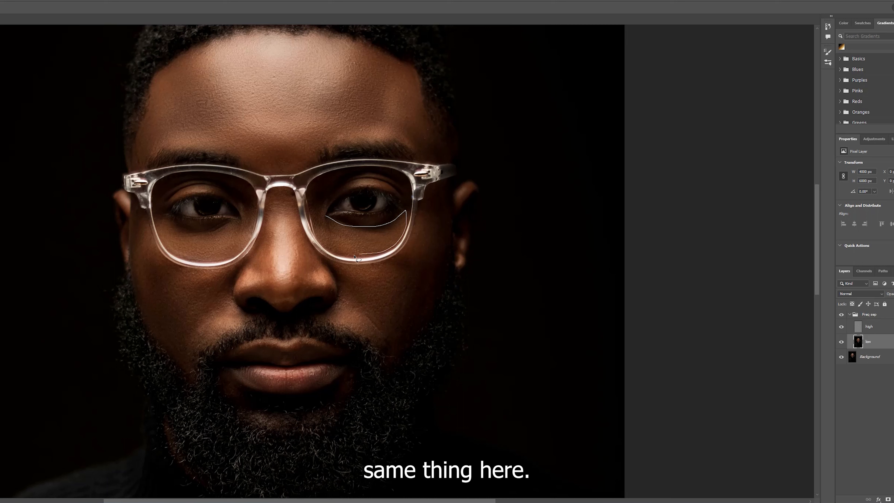
pyautogui.moveTo(311, 214)
pyautogui.mouseDown()
pyautogui.moveTo(316, 196)
pyautogui.moveTo(333, 222)
pyautogui.mouseUp()
pyautogui.hotkey('ctrl', 'd')
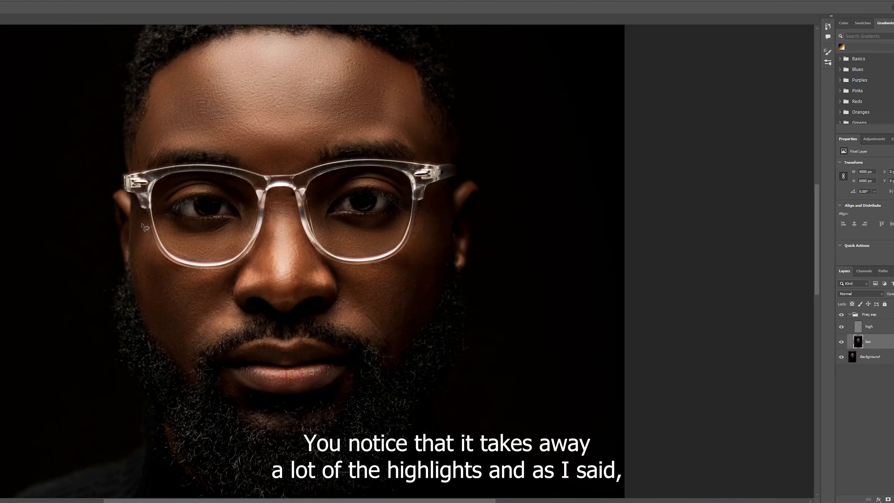
# Lasso each cheek between the glasses and the beard in turn, apply the same blur and clear each selection.
pyautogui.moveTo(160, 255)
pyautogui.mouseDown()
pyautogui.moveTo(191, 273)
pyautogui.moveTo(213, 270)
pyautogui.mouseUp()
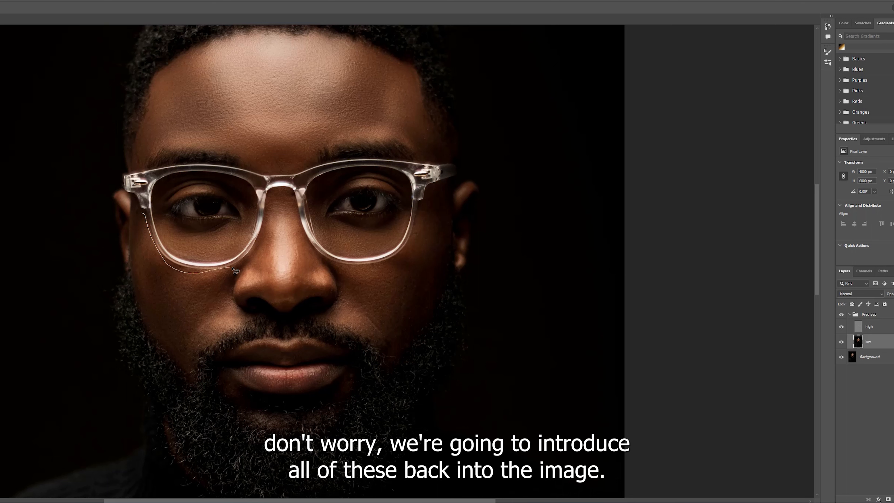
pyautogui.moveTo(243, 318)
pyautogui.mouseDown()
pyautogui.moveTo(201, 338)
pyautogui.moveTo(192, 370)
pyautogui.moveTo(148, 325)
pyautogui.moveTo(135, 284)
pyautogui.mouseUp()
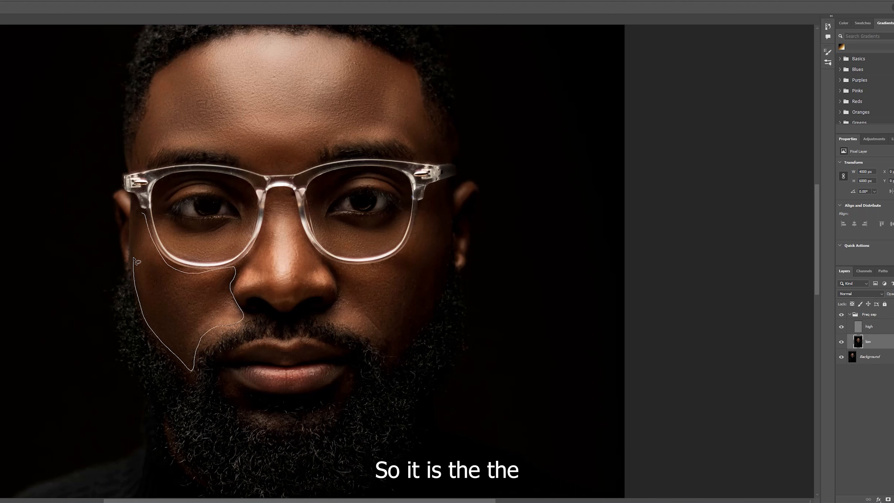
pyautogui.moveTo(133, 234)
pyautogui.mouseDown()
pyautogui.moveTo(133, 212)
pyautogui.moveTo(145, 214)
pyautogui.mouseUp()
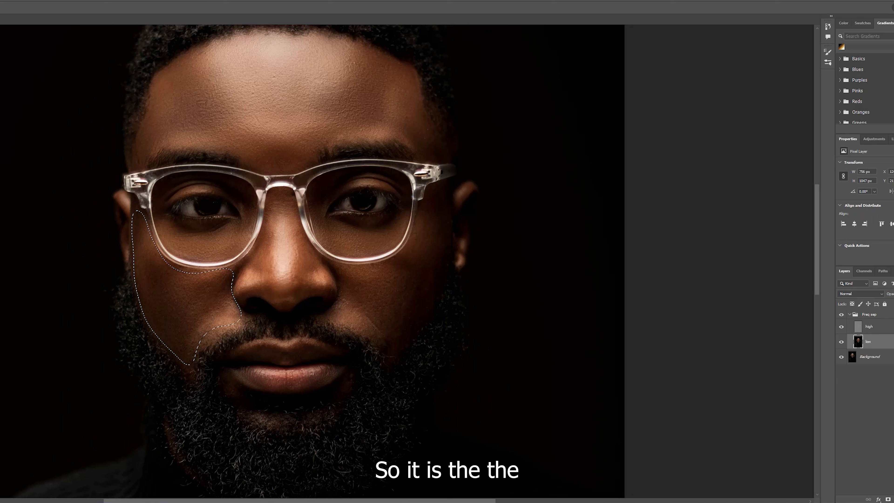
pyautogui.hotkey('ctrl', 'd')
pyautogui.moveTo(355, 264)
pyautogui.mouseDown()
pyautogui.moveTo(377, 264)
pyautogui.moveTo(418, 234)
pyautogui.moveTo(447, 238)
pyautogui.moveTo(434, 286)
pyautogui.moveTo(399, 343)
pyautogui.moveTo(380, 346)
pyautogui.moveTo(326, 319)
pyautogui.moveTo(339, 307)
pyautogui.moveTo(339, 280)
pyautogui.moveTo(389, 264)
pyautogui.mouseUp()
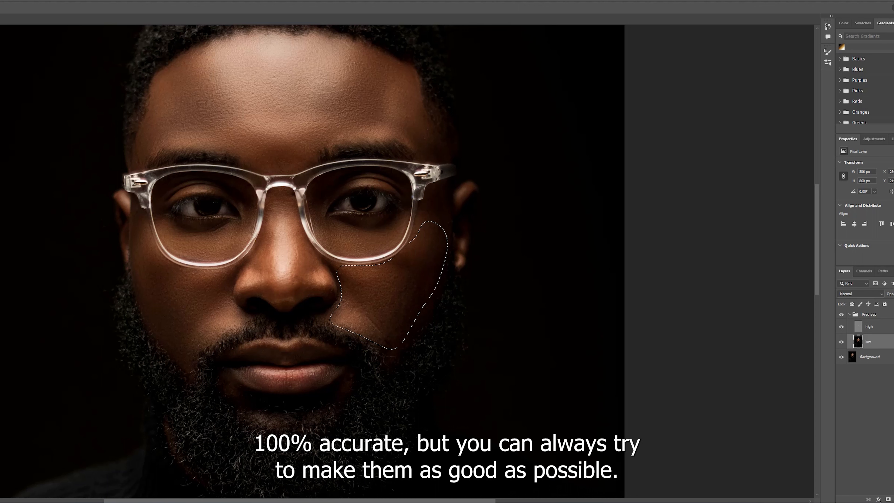
pyautogui.click(393, 290)
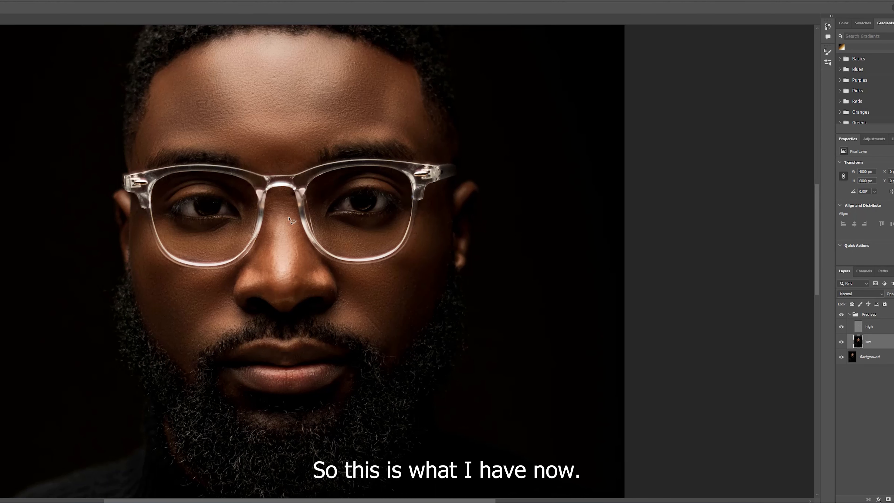
# Lasso each side of the nose in turn, apply the same Gaussian Blur on the low layer and clear each selection.
pyautogui.moveTo(270, 201); pyautogui.dragTo(270, 241)
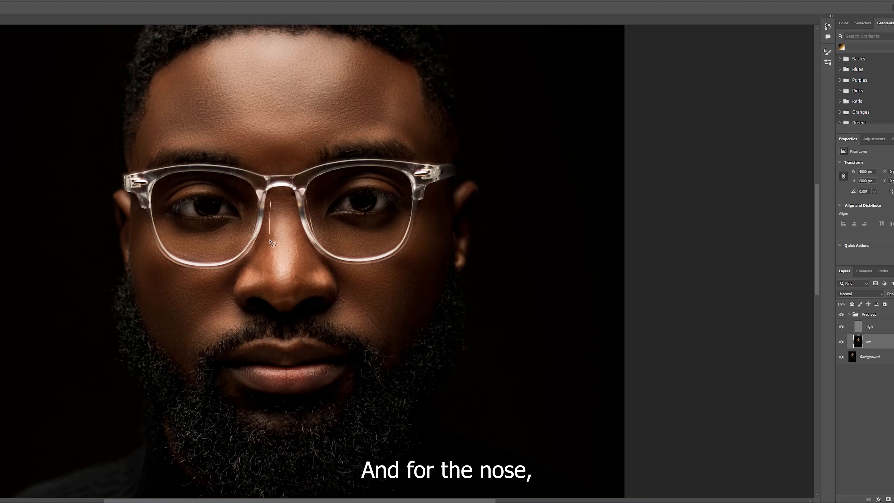
pyautogui.moveTo(263, 291)
pyautogui.mouseDown()
pyautogui.moveTo(236, 284)
pyautogui.moveTo(272, 202)
pyautogui.mouseUp()
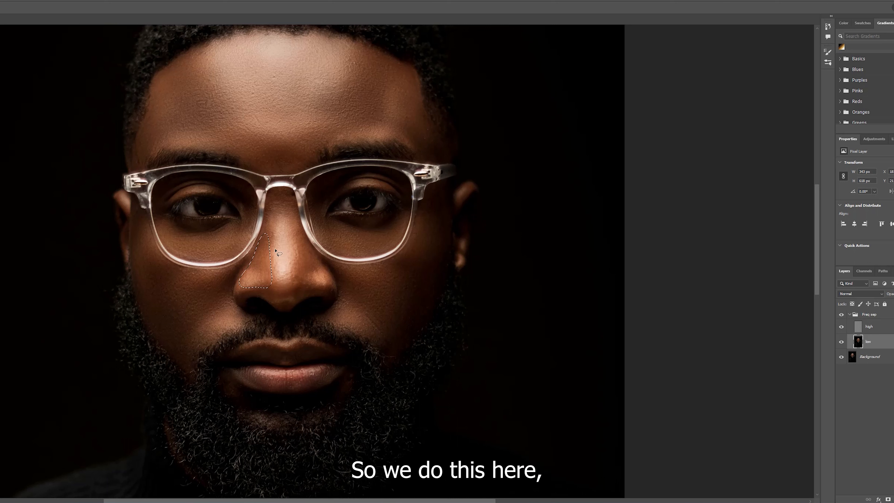
pyautogui.moveTo(293, 205); pyautogui.dragTo(294, 222)
pyautogui.moveTo(294, 253)
pyautogui.mouseDown()
pyautogui.moveTo(295, 281)
pyautogui.moveTo(331, 291)
pyautogui.mouseUp()
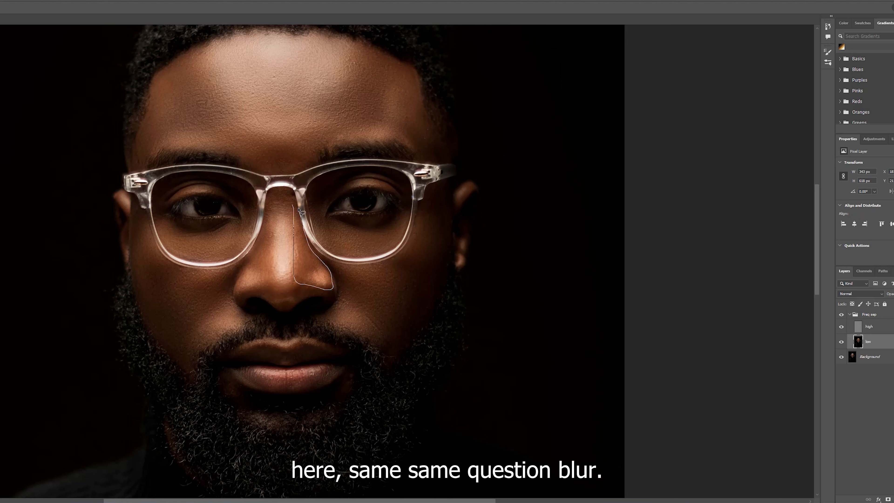
pyautogui.click(281, 216)
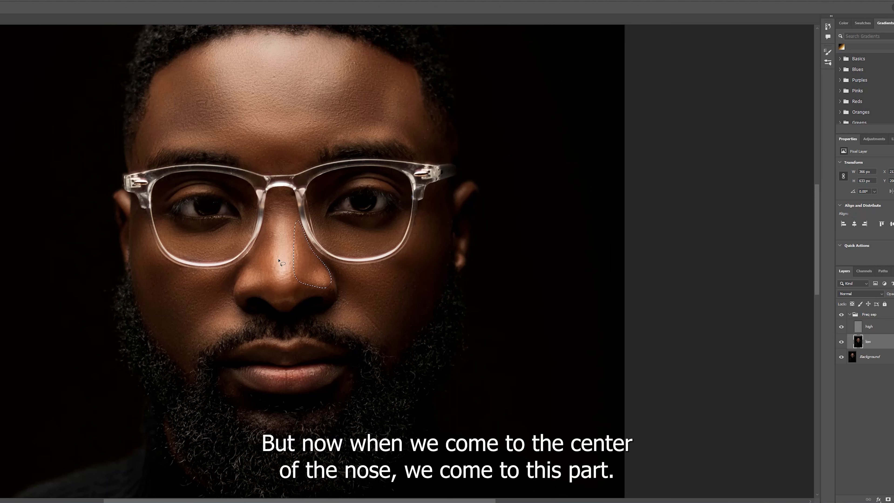
# Lasso the centre of the nose from bridge to tip, apply an 18-pixel Gaussian Blur to it and deselect.
pyautogui.moveTo(298, 293); pyautogui.dragTo(275, 291)
pyautogui.moveTo(271, 238); pyautogui.dragTo(278, 192)
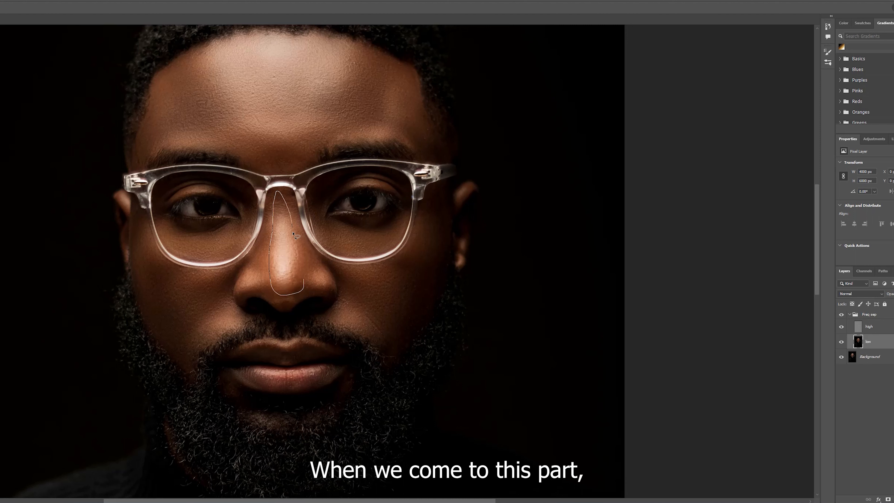
pyautogui.moveTo(293, 234); pyautogui.dragTo(295, 255)
pyautogui.moveTo(303, 289); pyautogui.dragTo(302, 289)
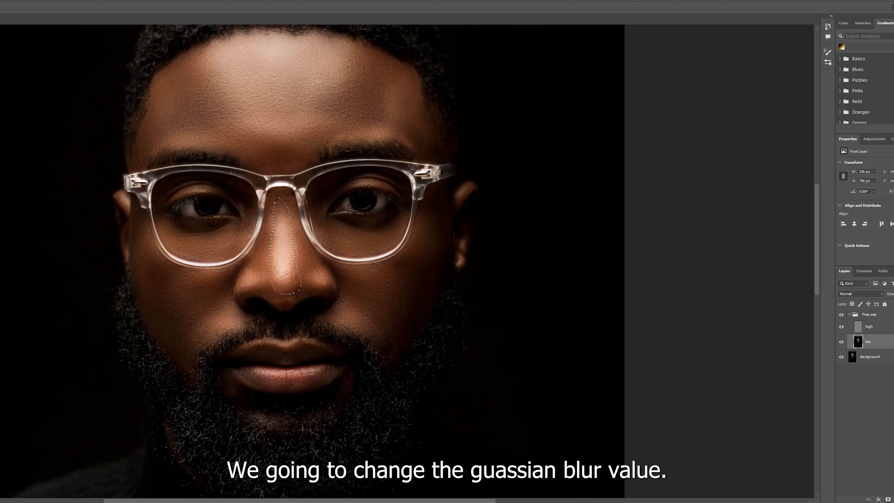
pyautogui.hotkey('ctrl', 'alt', 'f')
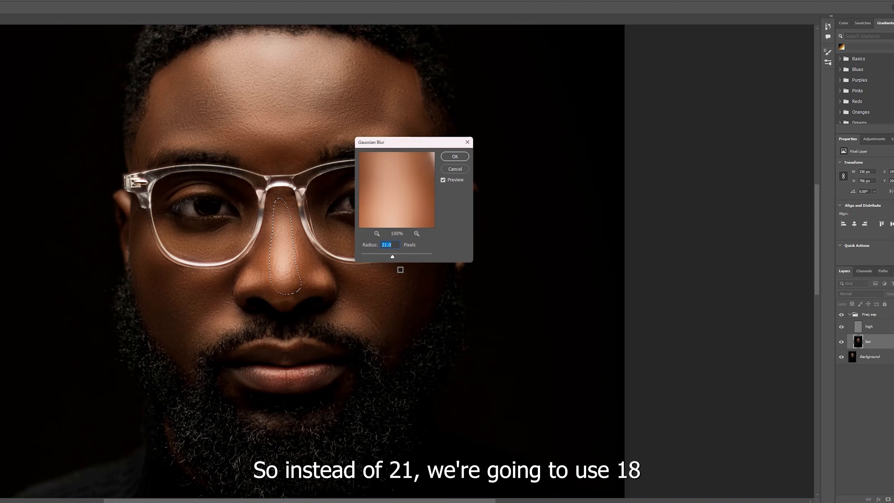
pyautogui.write('18')
pyautogui.click(456, 157)
pyautogui.hotkey('ctrl', 'd')
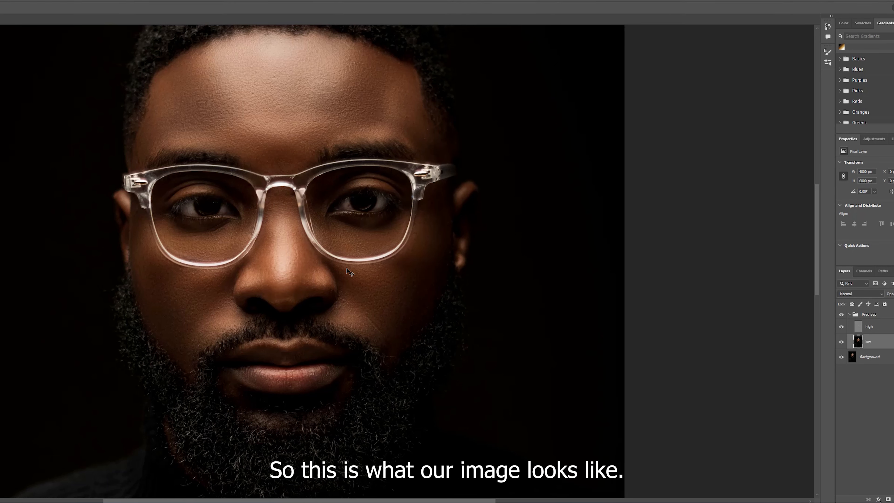
# Compare the whole portrait before and after the retouch by toggling the visibility of the Freq sep group.
pyautogui.hotkey('ctrl', '-')
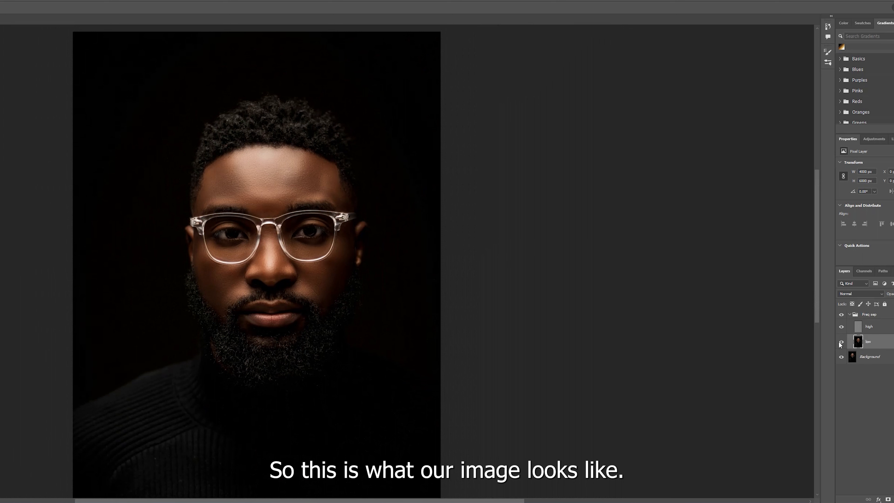
pyautogui.click(842, 316)
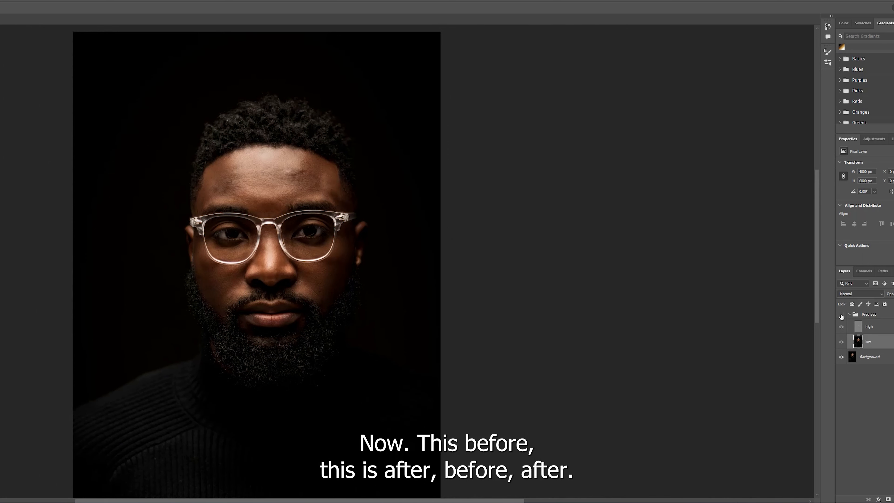
pyautogui.click(841, 316)
pyautogui.click(841, 316)
pyautogui.click(841, 315)
# Collapse the Freq sep group and add a Curves adjustment layer named dodge above it.
pyautogui.click(850, 315)
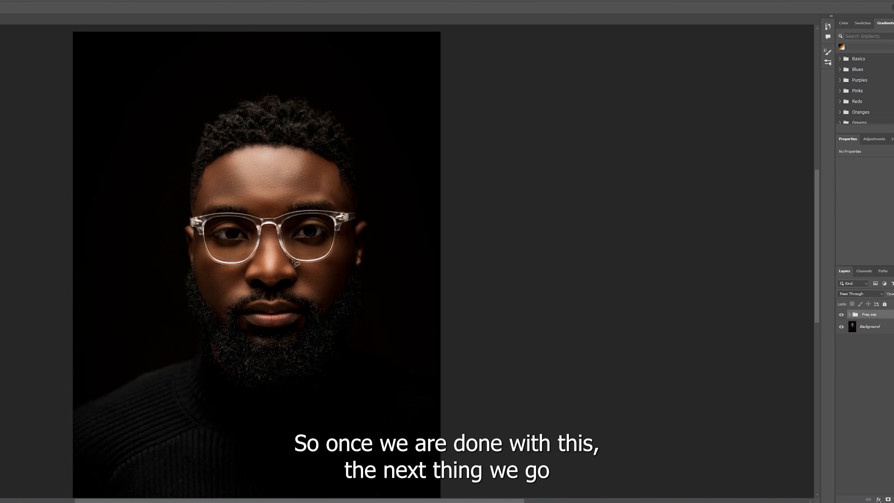
pyautogui.click(873, 371)
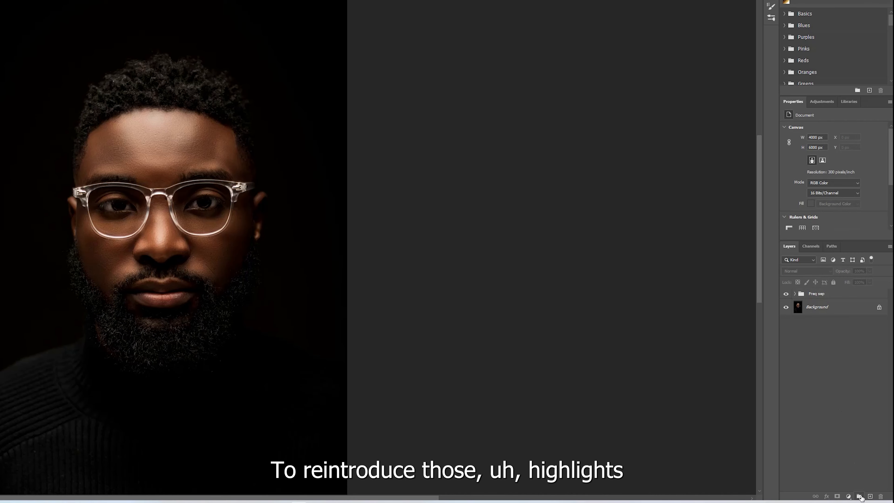
pyautogui.click(848, 496)
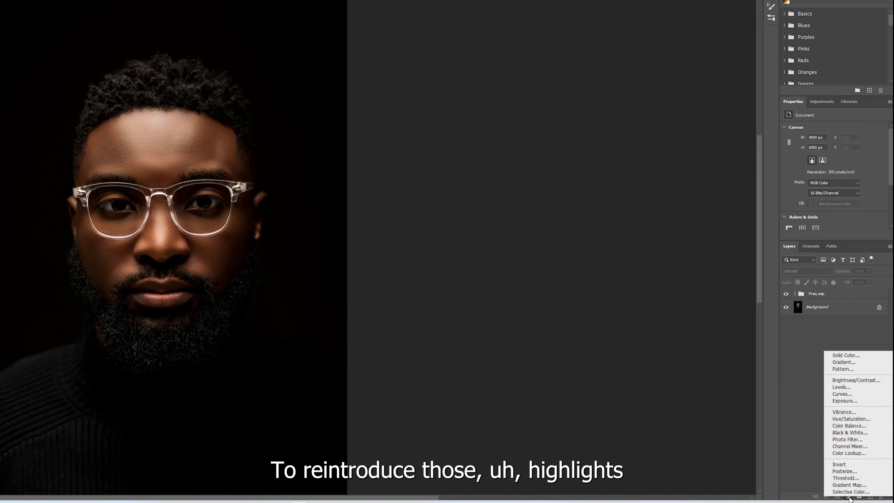
pyautogui.click(844, 394)
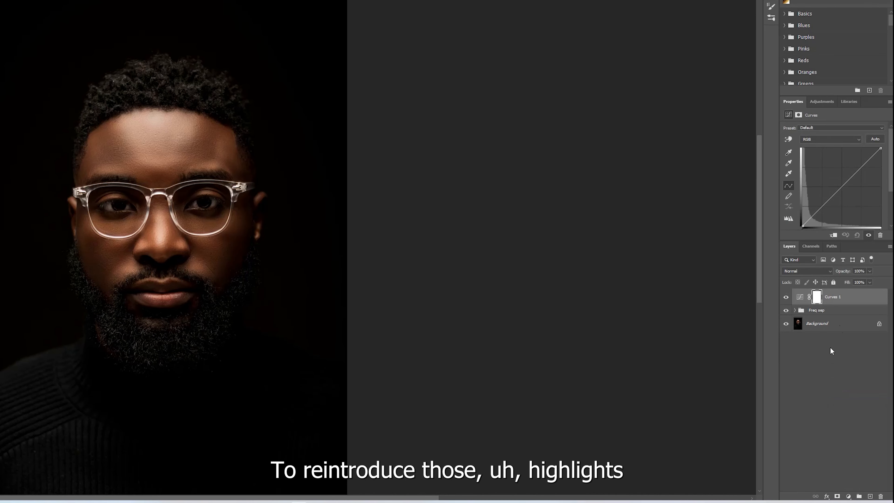
pyautogui.doubleClick(834, 297)
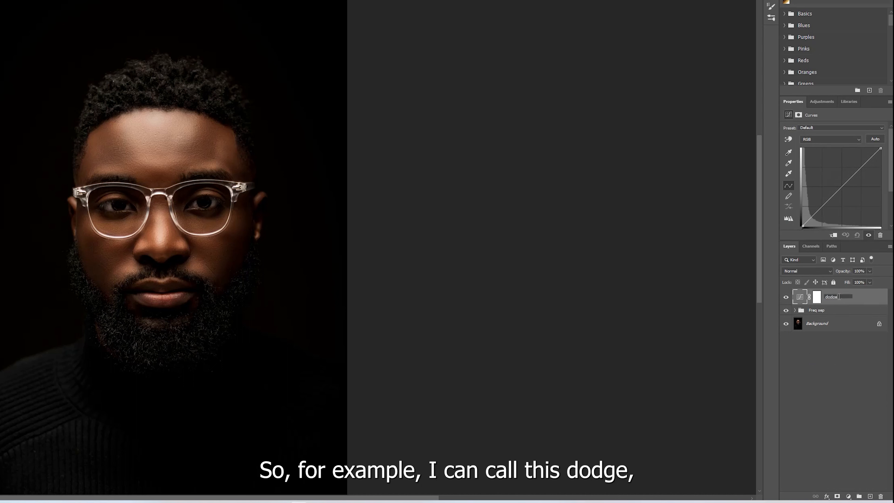
pyautogui.write('dodge')
pyautogui.press('Return')
# Invert the dodge layer's mask to black and raise the middle of its RGB curve to brighten the tones.
pyautogui.click(818, 297)
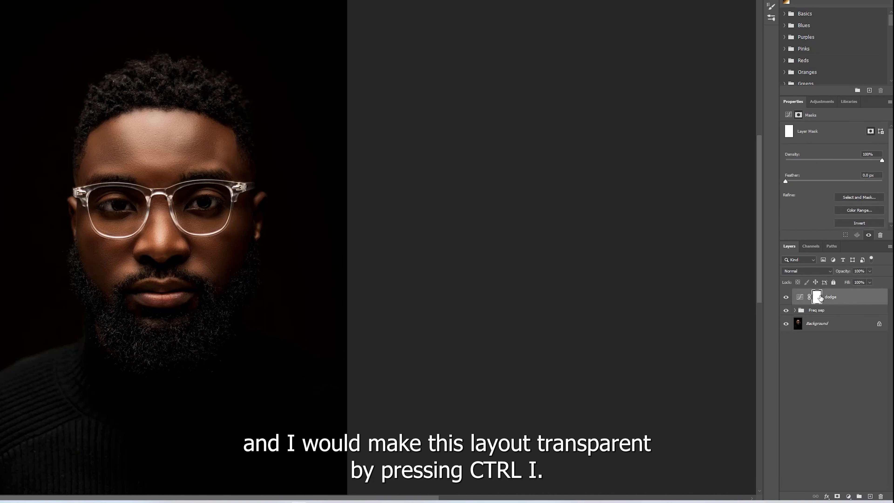
pyautogui.hotkey('ctrl', 'i')
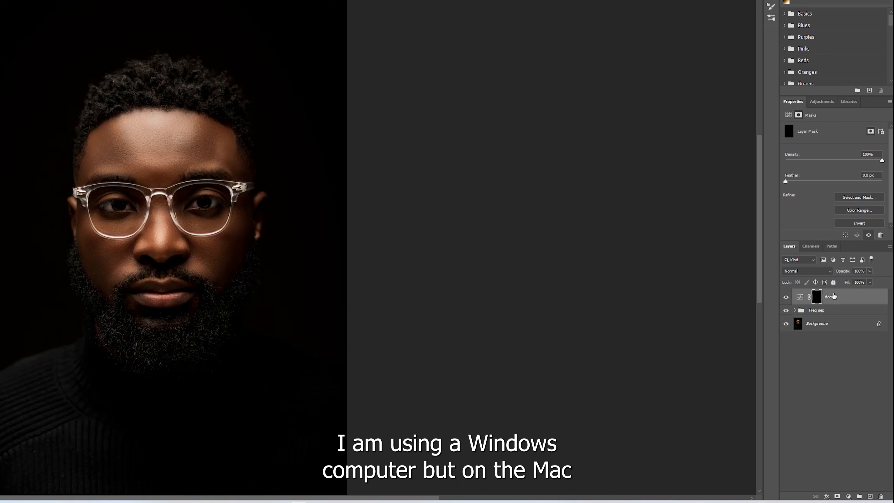
pyautogui.hotkey('ctrl', '2')
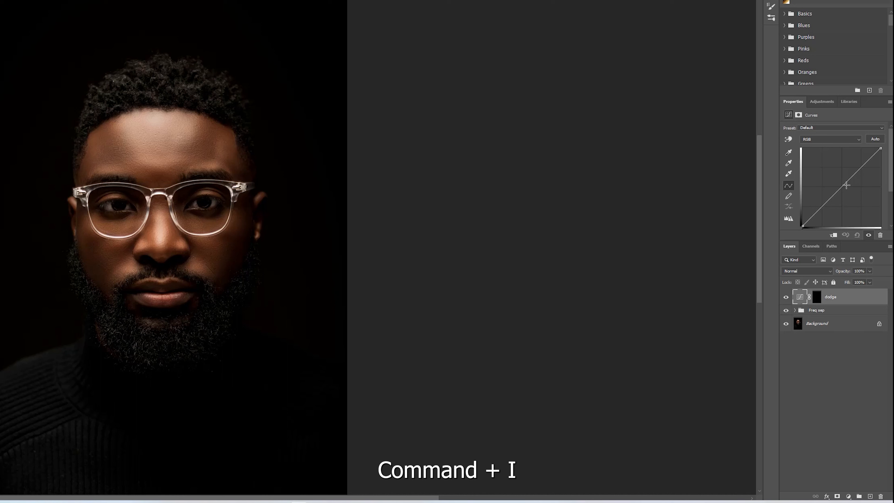
pyautogui.moveTo(845, 185); pyautogui.dragTo(839, 178)
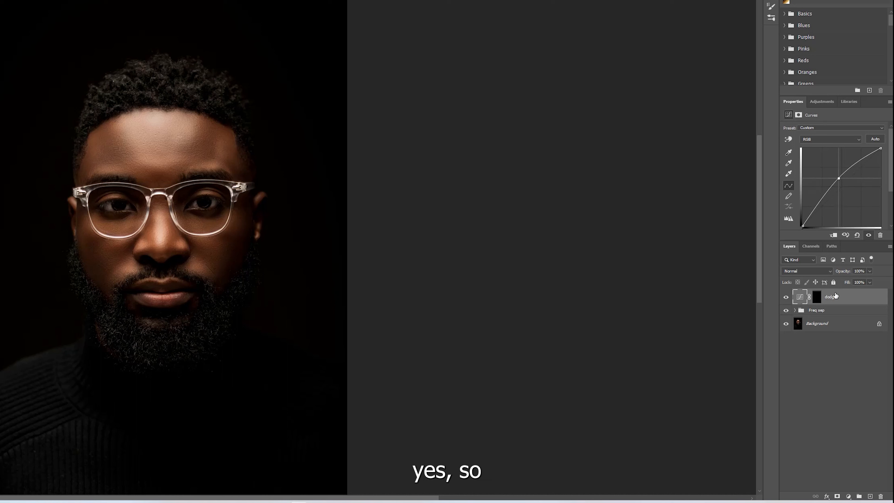
pyautogui.click(818, 298)
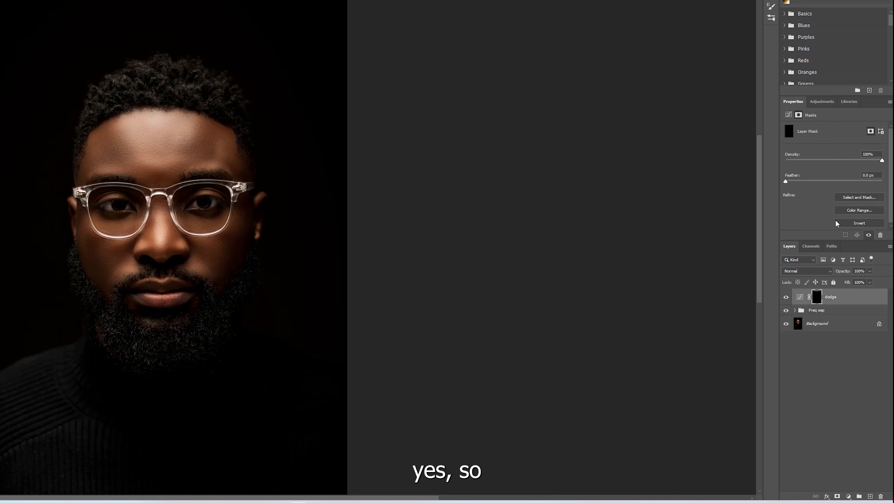
pyautogui.click(800, 297)
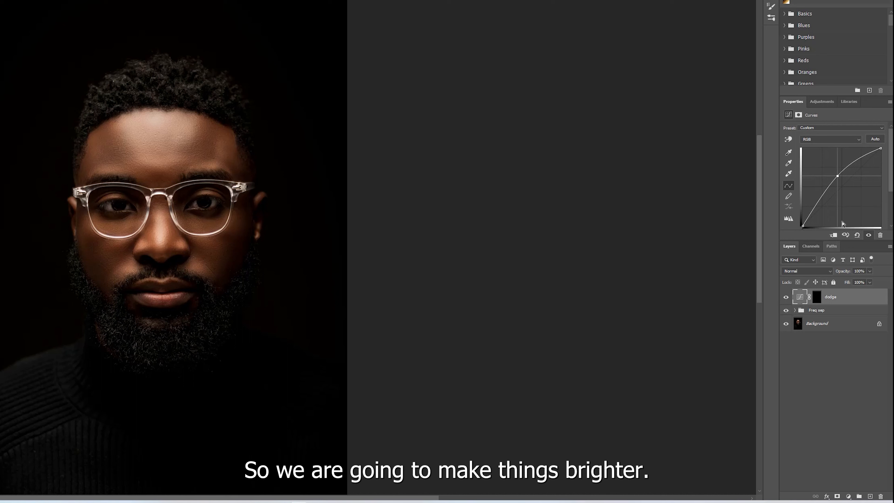
# Preview the dodge curve on the whole image by inverting its layer mask to white and back to black.
pyautogui.click(819, 298)
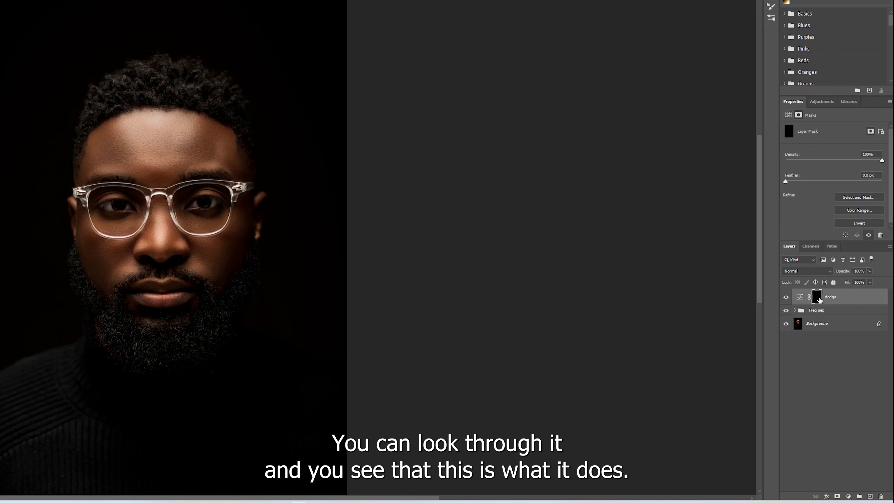
pyautogui.hotkey('ctrl', 'i')
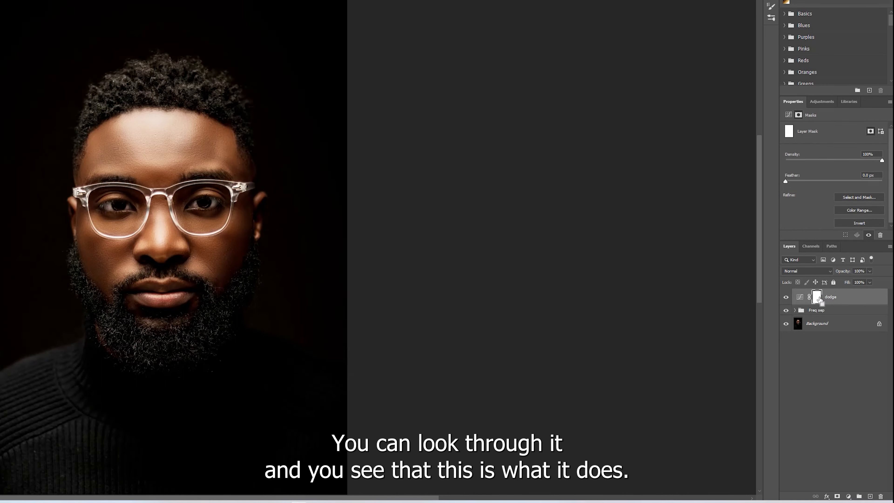
pyautogui.hotkey('ctrl', 'i')
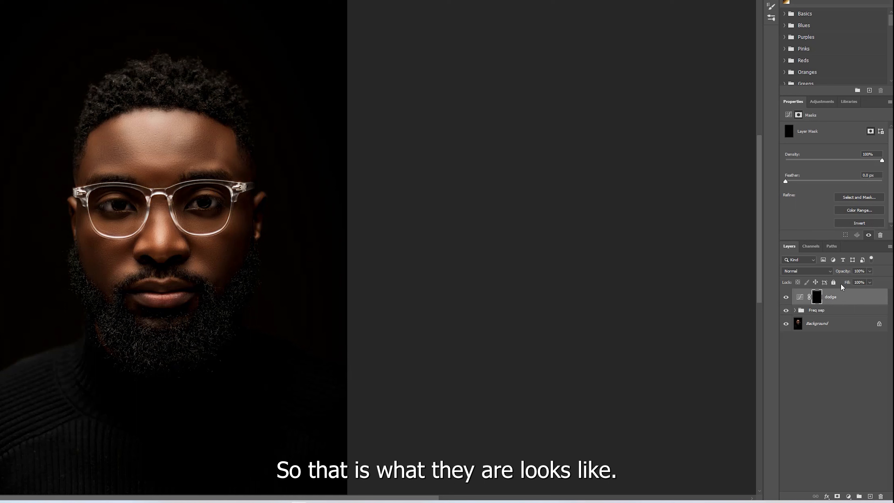
# Add a second Curves adjustment layer above the dodge layer and name it burn.
pyautogui.click(835, 386)
pyautogui.click(849, 497)
pyautogui.click(844, 395)
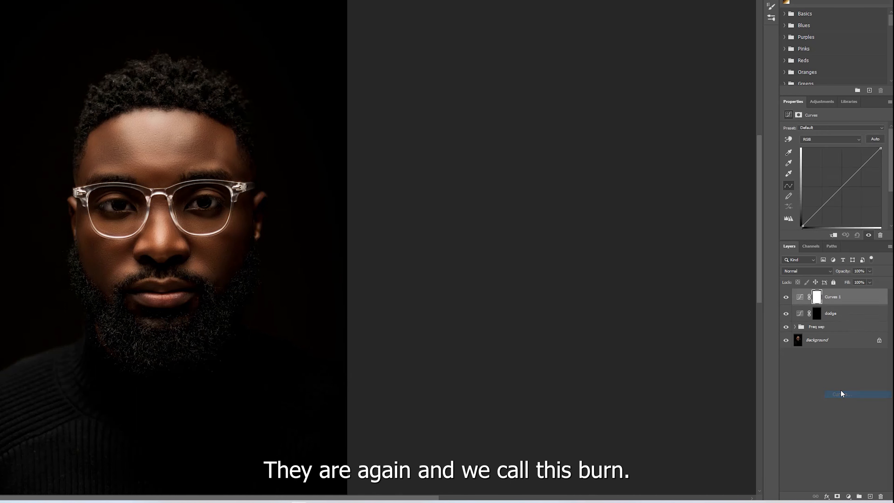
pyautogui.doubleClick(846, 299)
pyautogui.write('bu')
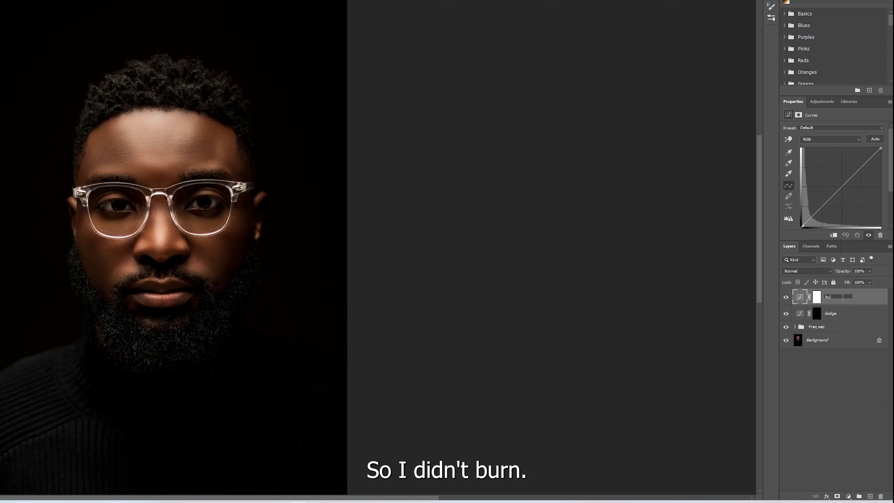
pyautogui.click(835, 399)
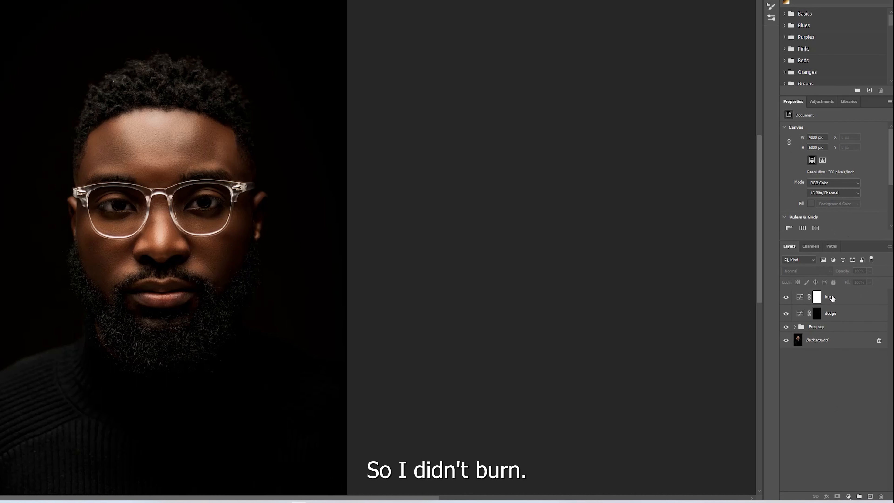
# Lower the middle of the burn layer's RGB curve to darken the image and invert its mask to black.
pyautogui.click(851, 300)
pyautogui.moveTo(846, 182); pyautogui.dragTo(847, 195)
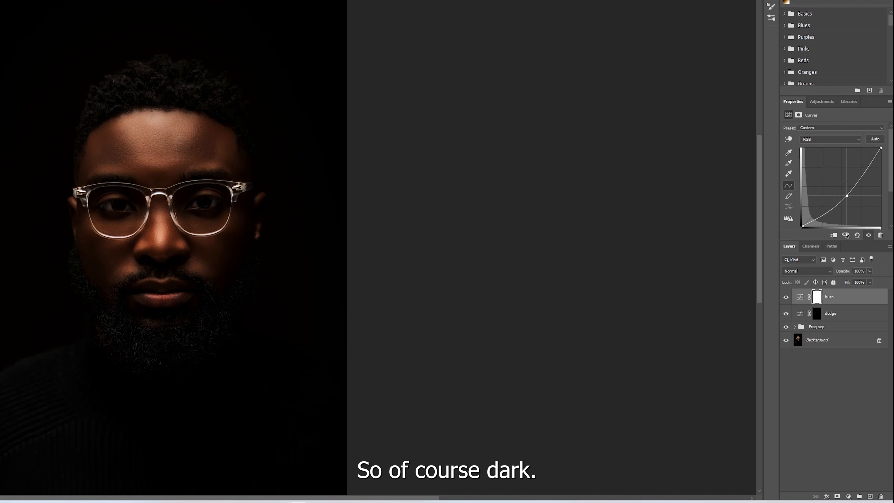
pyautogui.click(818, 298)
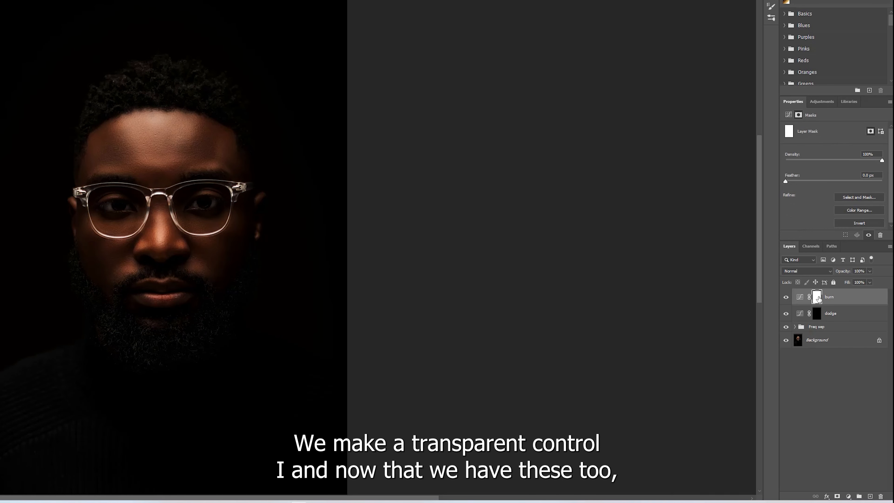
pyautogui.hotkey('ctrl', 'i')
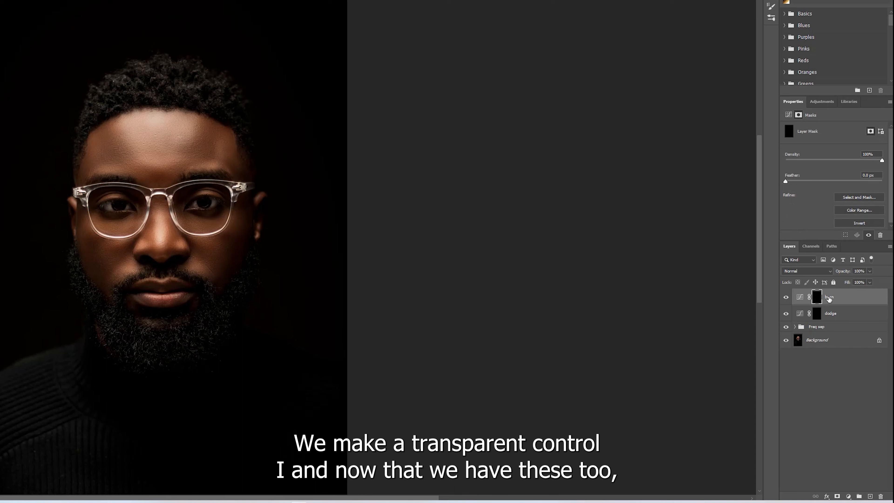
# Group the burn and dodge layers and name the group D&B.
pyautogui.keyDown('shift'); pyautogui.click(837, 316); pyautogui.keyUp('shift')
pyautogui.moveTo(840, 300); pyautogui.dragTo(859, 496)
pyautogui.doubleClick(816, 294)
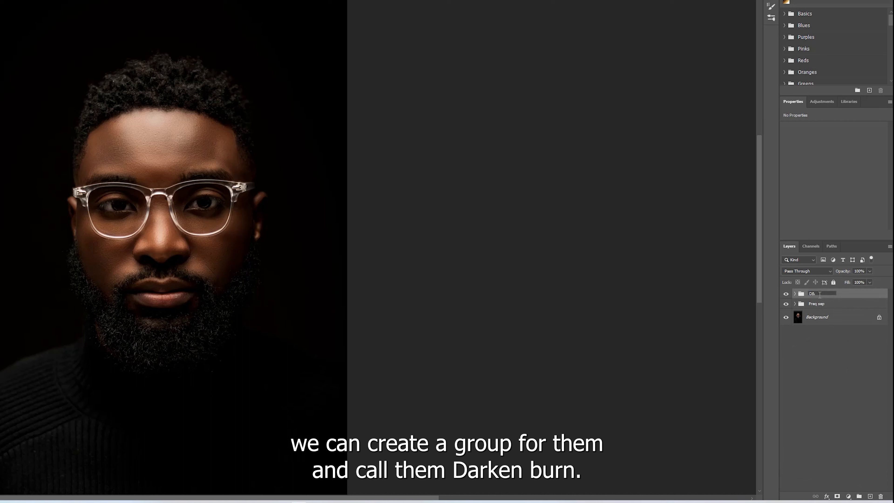
pyautogui.click(816, 367)
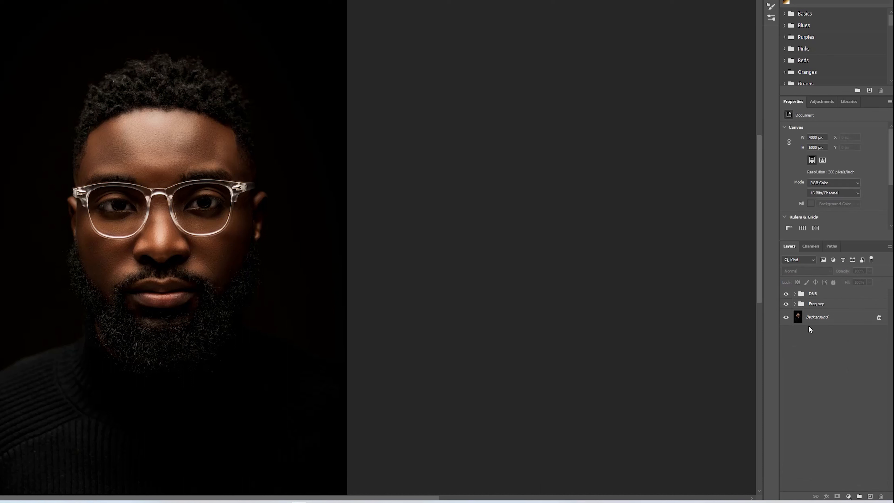
# Expand the D&B group, select the dodge layer's mask and pick the Brush tool for painting on the face.
pyautogui.click(795, 295)
pyautogui.click(842, 324)
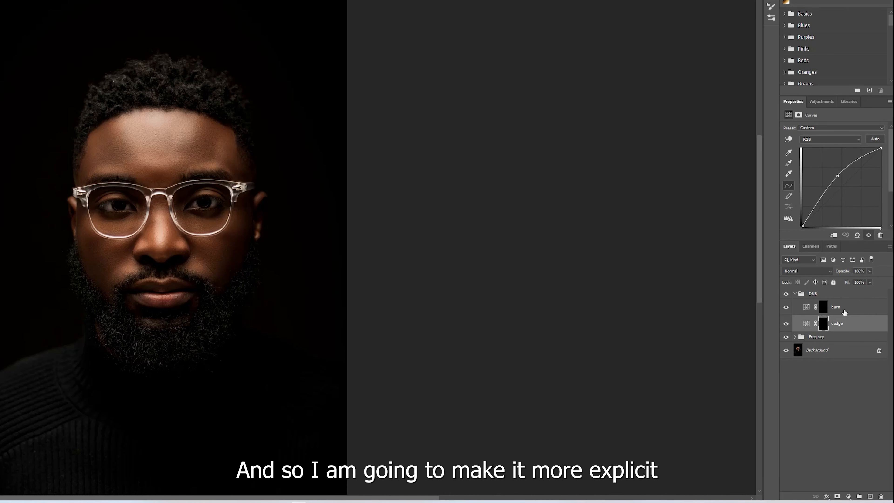
pyautogui.hotkey('ctrl', '+')
pyautogui.hotkey('ctrl', '+')
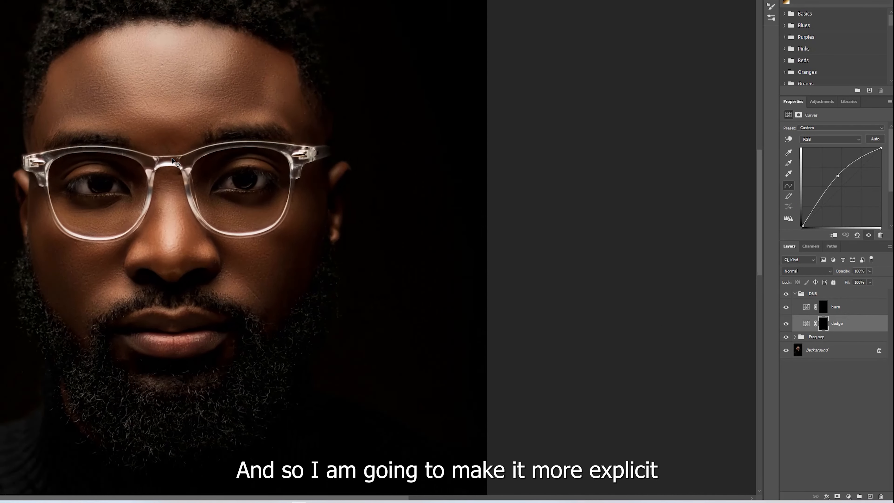
pyautogui.scroll(2, 229, 93)
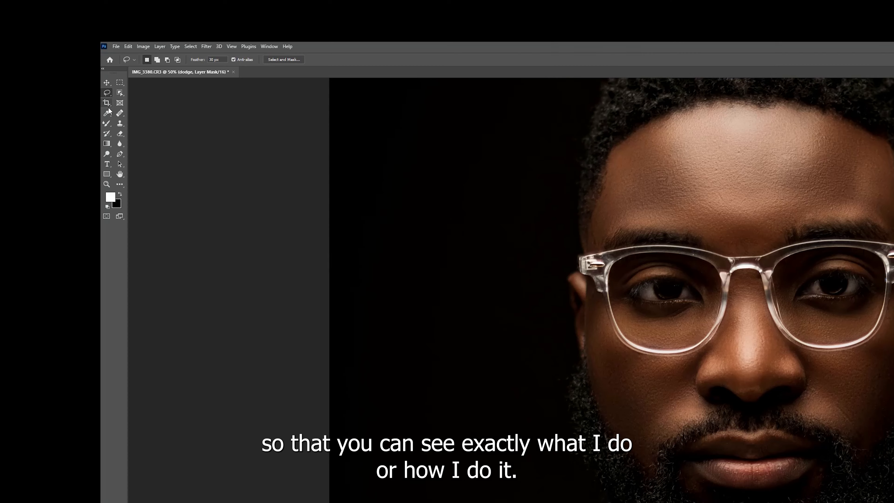
pyautogui.click(107, 123)
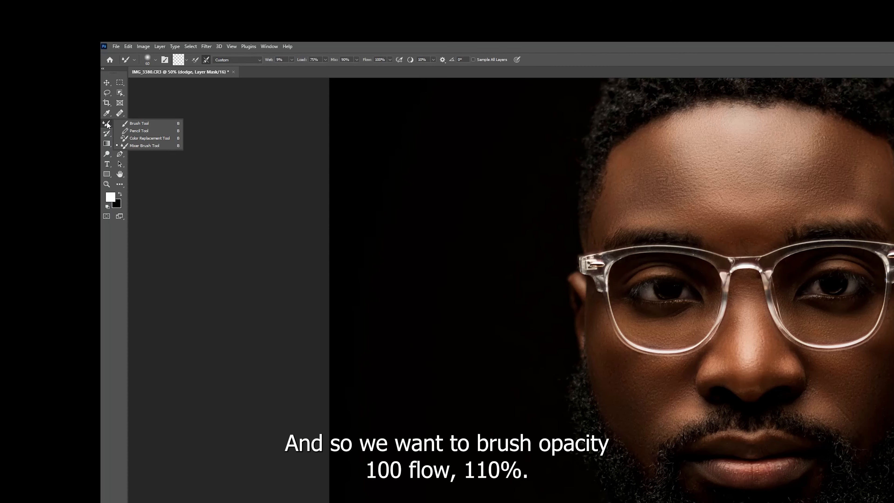
pyautogui.click(133, 124)
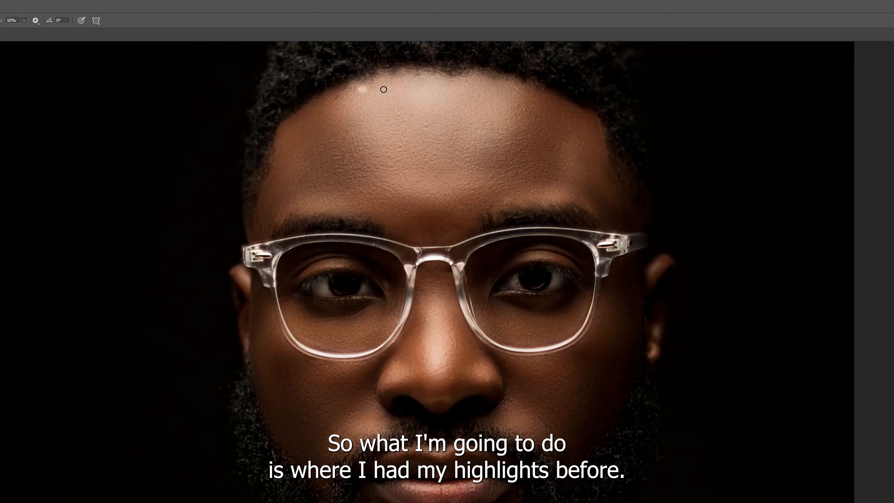
# Paint horizontal white strokes on the dodge mask across the central forehead, above both eyebrows and along the temples and hairline.
pyautogui.moveTo(691, 120); pyautogui.dragTo(839, 121)
pyautogui.moveTo(363, 103); pyautogui.dragTo(501, 106)
pyautogui.moveTo(368, 120)
pyautogui.mouseDown()
pyautogui.moveTo(496, 123)
pyautogui.moveTo(434, 139)
pyautogui.moveTo(507, 137)
pyautogui.mouseUp()
pyautogui.moveTo(388, 152); pyautogui.dragTo(494, 153)
pyautogui.moveTo(399, 179)
pyautogui.mouseDown()
pyautogui.moveTo(493, 178)
pyautogui.moveTo(410, 166)
pyautogui.moveTo(493, 166)
pyautogui.mouseUp()
pyautogui.moveTo(403, 196)
pyautogui.mouseDown()
pyautogui.moveTo(461, 198)
pyautogui.moveTo(445, 211)
pyautogui.moveTo(464, 213)
pyautogui.mouseUp()
pyautogui.moveTo(402, 217); pyautogui.dragTo(438, 217)
pyautogui.moveTo(285, 209); pyautogui.dragTo(377, 222)
pyautogui.moveTo(515, 218)
pyautogui.mouseDown()
pyautogui.moveTo(538, 204)
pyautogui.moveTo(581, 206)
pyautogui.mouseUp()
pyautogui.moveTo(587, 124)
pyautogui.mouseDown()
pyautogui.moveTo(598, 134)
pyautogui.moveTo(587, 114)
pyautogui.mouseUp()
pyautogui.moveTo(549, 138)
pyautogui.mouseDown()
pyautogui.moveTo(594, 139)
pyautogui.moveTo(566, 151)
pyautogui.moveTo(604, 150)
pyautogui.moveTo(574, 156)
pyautogui.moveTo(609, 166)
pyautogui.moveTo(581, 173)
pyautogui.moveTo(620, 193)
pyautogui.mouseUp()
pyautogui.moveTo(329, 110); pyautogui.dragTo(362, 108)
pyautogui.moveTo(331, 121)
pyautogui.mouseDown()
pyautogui.moveTo(373, 122)
pyautogui.moveTo(336, 140)
pyautogui.moveTo(374, 142)
pyautogui.mouseUp()
pyautogui.moveTo(353, 157)
pyautogui.mouseDown()
pyautogui.moveTo(412, 163)
pyautogui.moveTo(398, 191)
pyautogui.mouseUp()
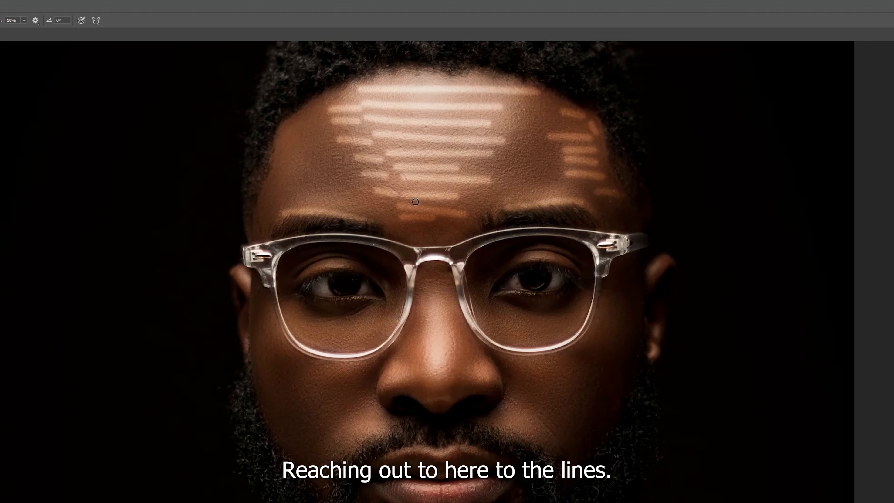
pyautogui.moveTo(281, 130)
pyautogui.mouseDown()
pyautogui.moveTo(298, 129)
pyautogui.moveTo(298, 151)
pyautogui.mouseUp()
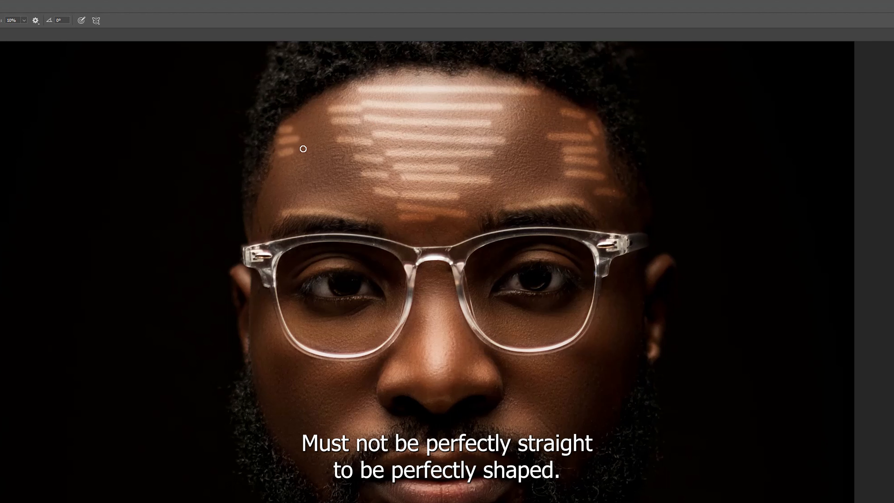
pyautogui.moveTo(267, 183)
pyautogui.mouseDown()
pyautogui.moveTo(268, 197)
pyautogui.moveTo(290, 196)
pyautogui.moveTo(278, 211)
pyautogui.mouseUp()
pyautogui.moveTo(296, 119); pyautogui.dragTo(315, 110)
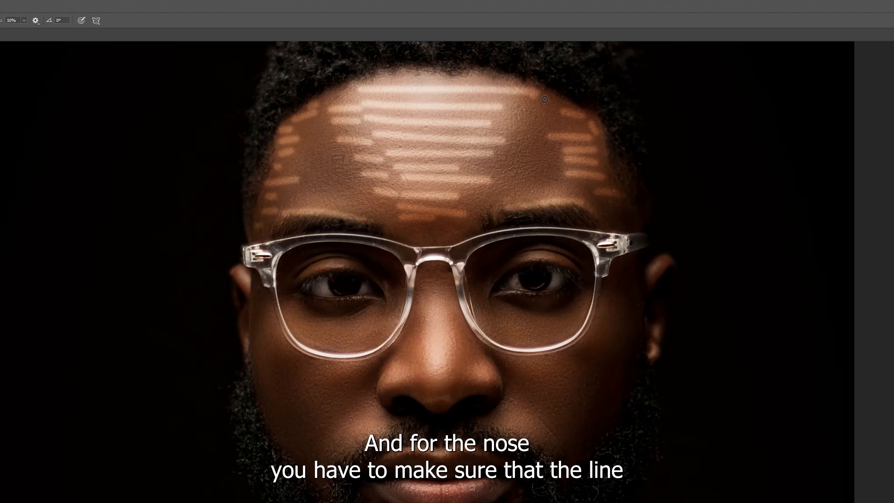
# Brighten the nose on the dodge mask with a straight stroke down the bridge and short strokes on both nostril wings.
pyautogui.scroll(-1, 453, 246)
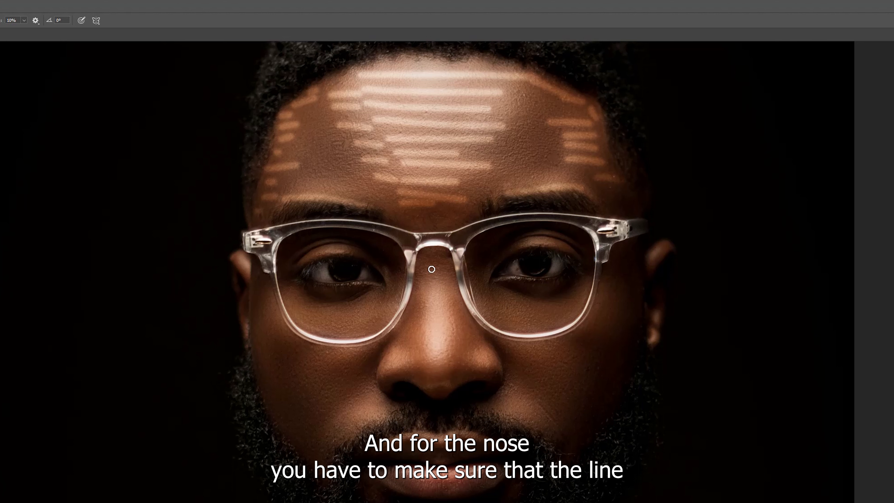
pyautogui.moveTo(436, 261); pyautogui.dragTo(439, 369)
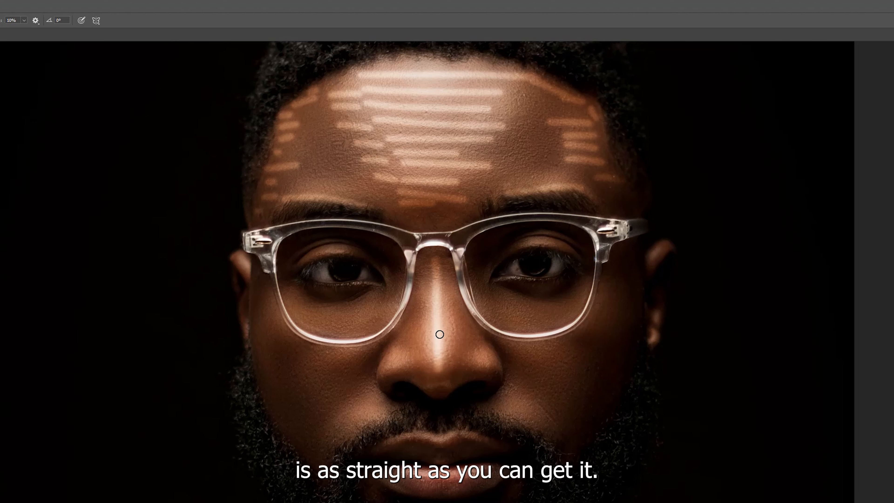
pyautogui.moveTo(435, 269)
pyautogui.mouseDown()
pyautogui.moveTo(438, 375)
pyautogui.moveTo(440, 321)
pyautogui.mouseUp()
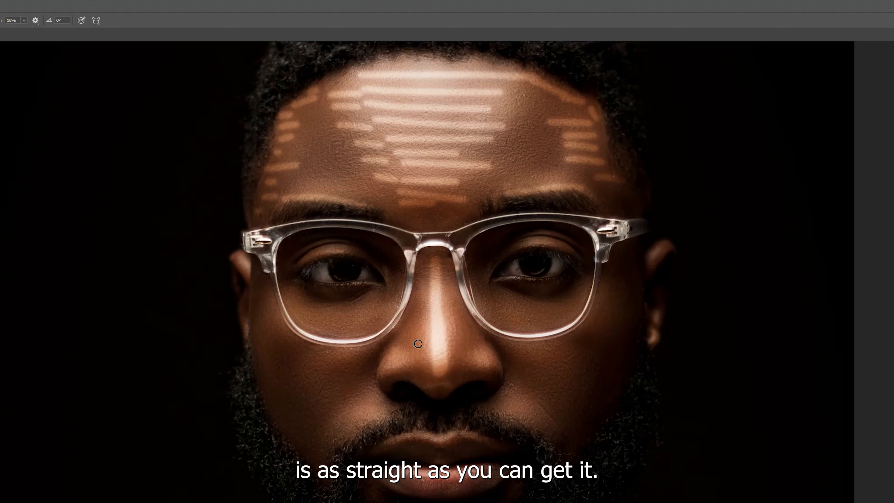
pyautogui.moveTo(395, 351); pyautogui.dragTo(392, 358)
pyautogui.moveTo(480, 356)
pyautogui.mouseDown()
pyautogui.moveTo(484, 348)
pyautogui.moveTo(494, 360)
pyautogui.mouseUp()
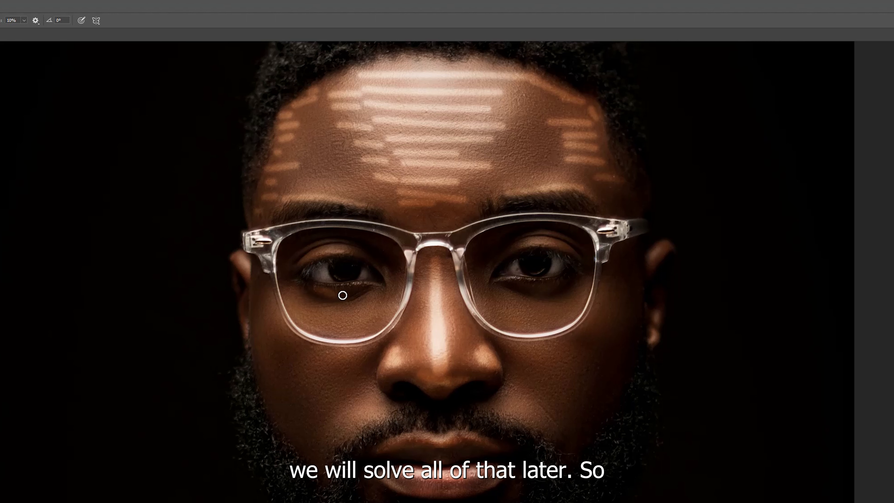
# Paint dodge highlights along the upper eyelids of both eyes.
pyautogui.hotkey('ctrl', '+')
pyautogui.hotkey('ctrl', '+')
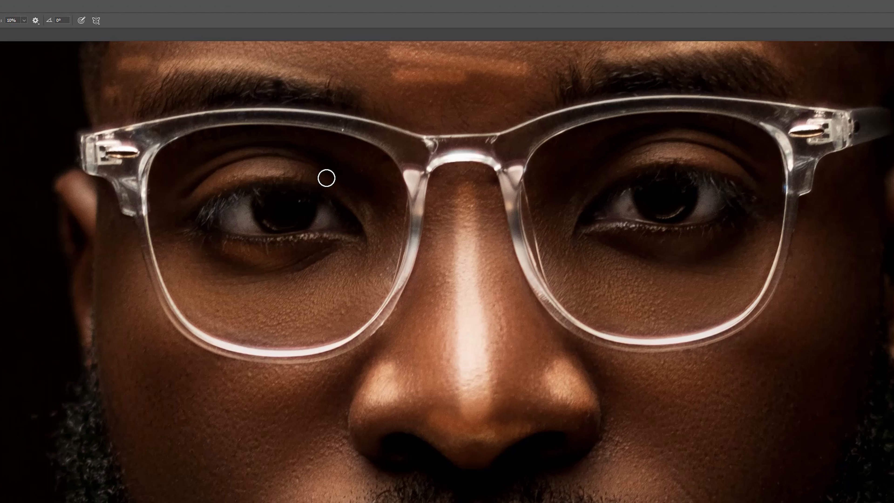
pyautogui.moveTo(264, 170); pyautogui.dragTo(190, 196)
pyautogui.moveTo(254, 153); pyautogui.dragTo(207, 165)
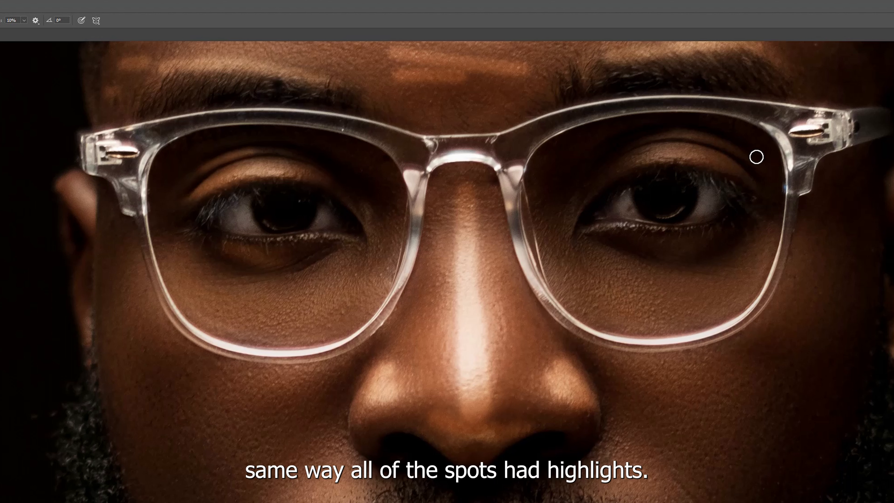
pyautogui.moveTo(615, 170)
pyautogui.mouseDown()
pyautogui.moveTo(681, 153)
pyautogui.moveTo(749, 179)
pyautogui.moveTo(689, 133)
pyautogui.moveTo(745, 156)
pyautogui.mouseUp()
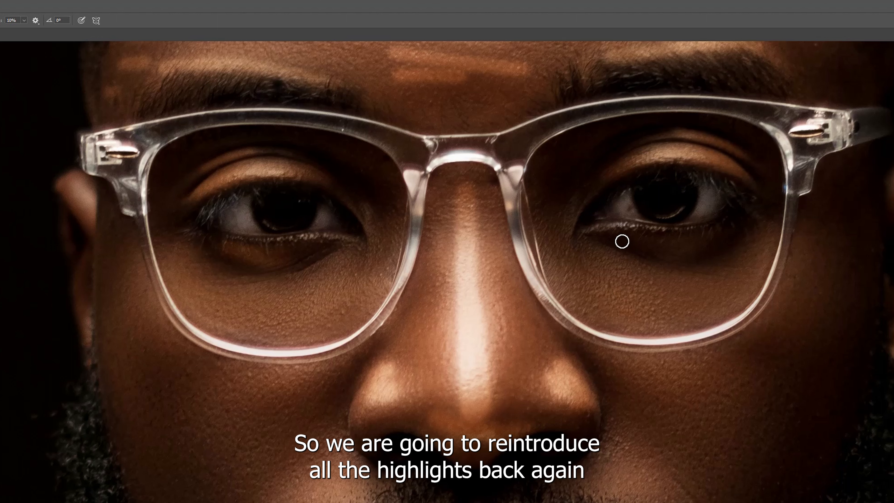
# Paint curved dodge strokes on the skin below both eyes, inside the glasses lenses.
pyautogui.moveTo(581, 252)
pyautogui.mouseDown()
pyautogui.moveTo(614, 265)
pyautogui.moveTo(730, 274)
pyautogui.moveTo(581, 273)
pyautogui.moveTo(656, 293)
pyautogui.moveTo(724, 290)
pyautogui.moveTo(685, 304)
pyautogui.moveTo(586, 295)
pyautogui.moveTo(610, 308)
pyautogui.moveTo(708, 317)
pyautogui.moveTo(733, 309)
pyautogui.moveTo(743, 268)
pyautogui.mouseUp()
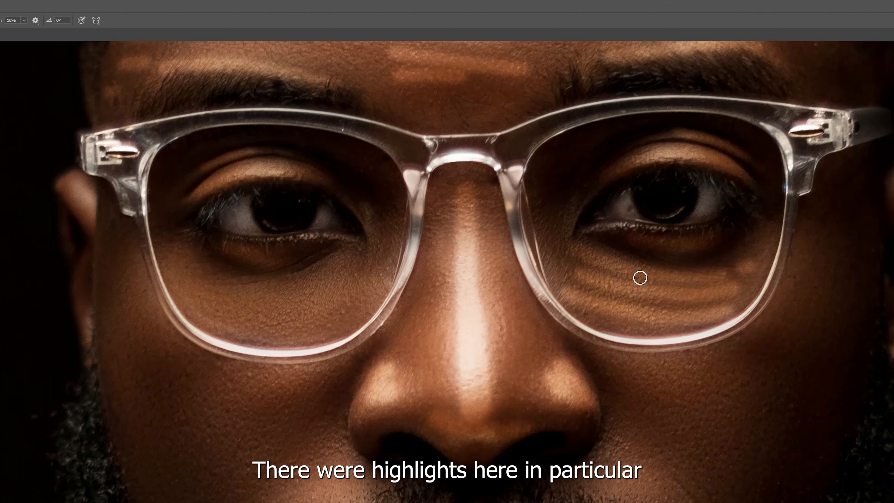
pyautogui.moveTo(371, 261)
pyautogui.mouseDown()
pyautogui.moveTo(344, 278)
pyautogui.moveTo(182, 287)
pyautogui.mouseUp()
pyautogui.moveTo(297, 296)
pyautogui.mouseDown()
pyautogui.moveTo(347, 295)
pyautogui.moveTo(214, 307)
pyautogui.mouseUp()
pyautogui.moveTo(305, 330); pyautogui.dragTo(253, 338)
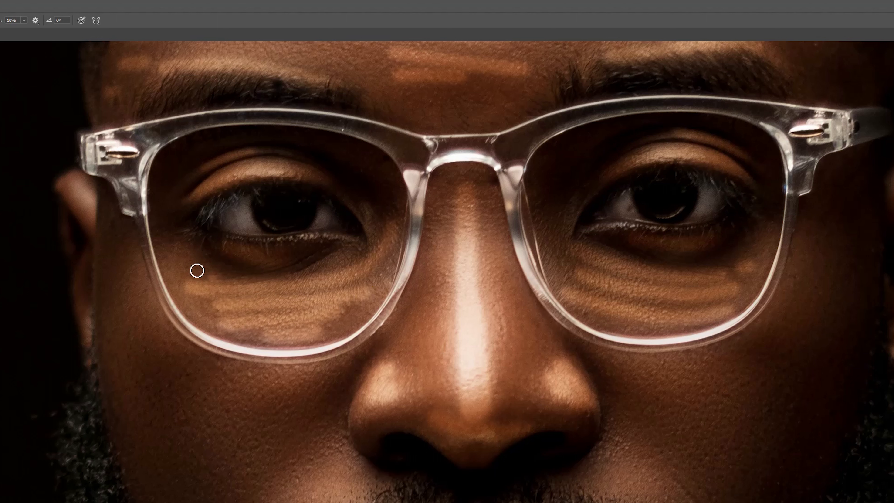
# Paint rows of dodge strokes over the left-hand cheek, from beside the glasses down toward the beard.
pyautogui.moveTo(110, 297); pyautogui.dragTo(153, 314)
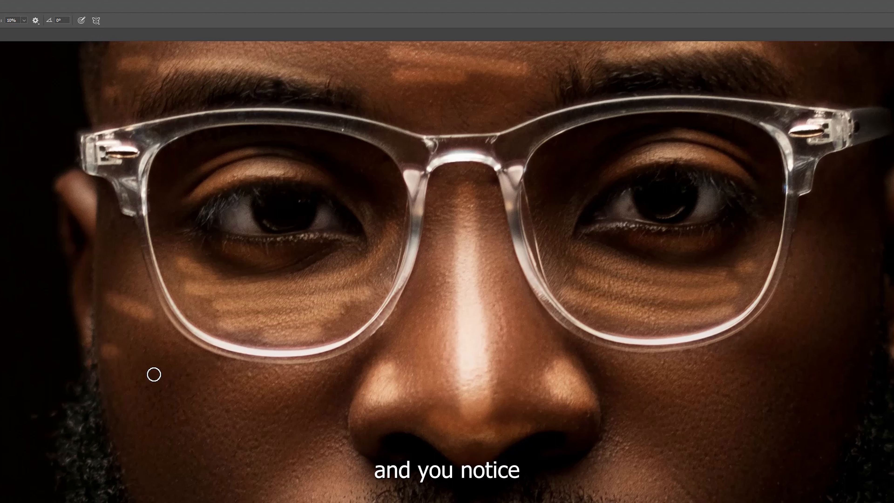
pyautogui.moveTo(314, 373); pyautogui.dragTo(163, 393)
pyautogui.moveTo(267, 384); pyautogui.dragTo(182, 369)
pyautogui.moveTo(141, 408); pyautogui.dragTo(289, 413)
pyautogui.moveTo(159, 425)
pyautogui.mouseDown()
pyautogui.moveTo(186, 437)
pyautogui.moveTo(306, 447)
pyautogui.mouseUp()
pyautogui.moveTo(160, 458); pyautogui.dragTo(307, 481)
pyautogui.moveTo(175, 485); pyautogui.dragTo(267, 497)
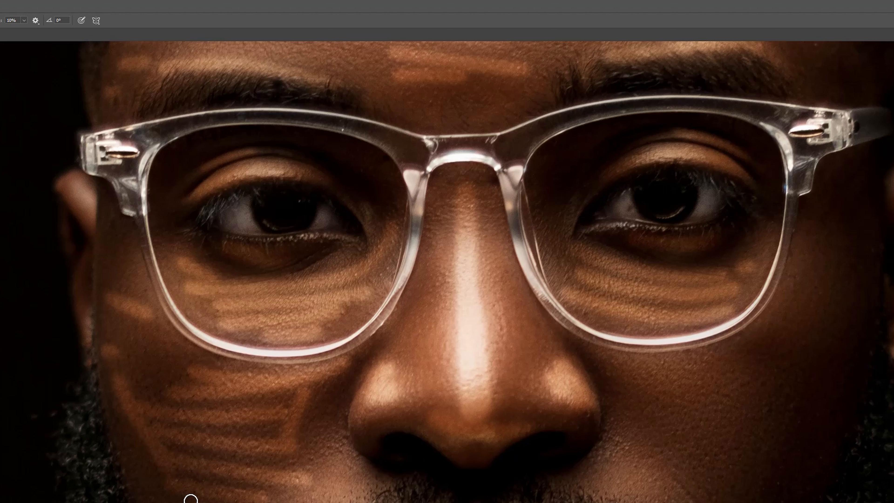
# Outline and fill the right-hand cheekbone with dodge strokes, continuing up beside the outer edge of the glasses.
pyautogui.moveTo(645, 377); pyautogui.dragTo(768, 376)
pyautogui.moveTo(664, 399)
pyautogui.mouseDown()
pyautogui.moveTo(754, 405)
pyautogui.moveTo(655, 419)
pyautogui.moveTo(725, 430)
pyautogui.moveTo(663, 440)
pyautogui.moveTo(745, 450)
pyautogui.moveTo(654, 470)
pyautogui.moveTo(726, 480)
pyautogui.moveTo(635, 490)
pyautogui.moveTo(668, 501)
pyautogui.mouseUp()
pyautogui.moveTo(816, 319); pyautogui.dragTo(710, 491)
pyautogui.moveTo(631, 376)
pyautogui.mouseDown()
pyautogui.moveTo(645, 440)
pyautogui.moveTo(638, 490)
pyautogui.mouseUp()
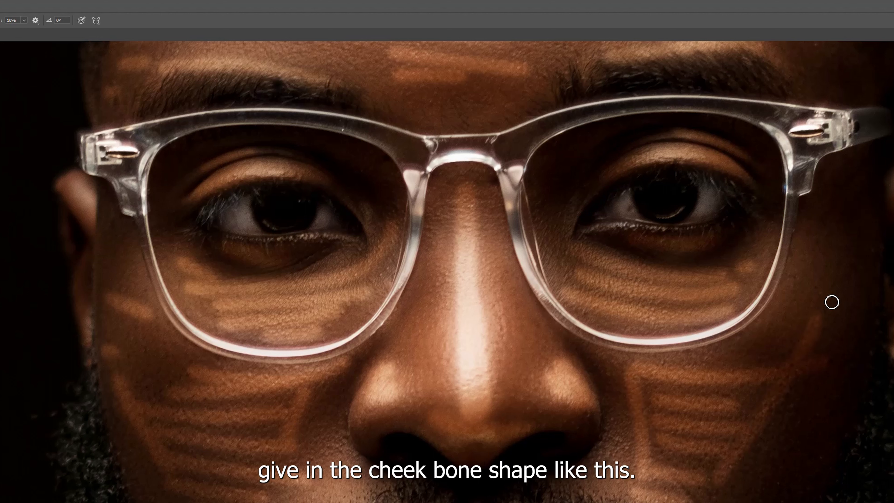
pyautogui.moveTo(781, 298); pyautogui.dragTo(816, 296)
pyautogui.moveTo(764, 326); pyautogui.dragTo(796, 323)
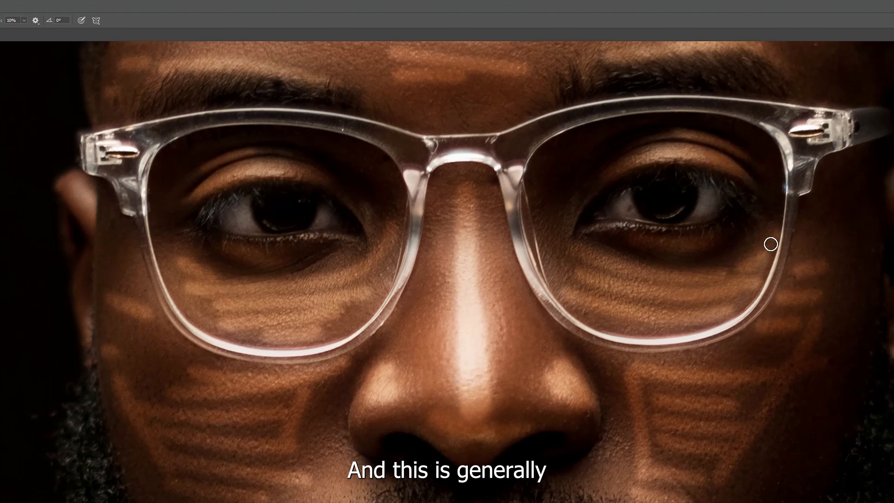
# Add small dodge touches to the left-hand cheek near the moustache, mid-cheek and beside the beard.
pyautogui.scroll(-5, 285, 456)
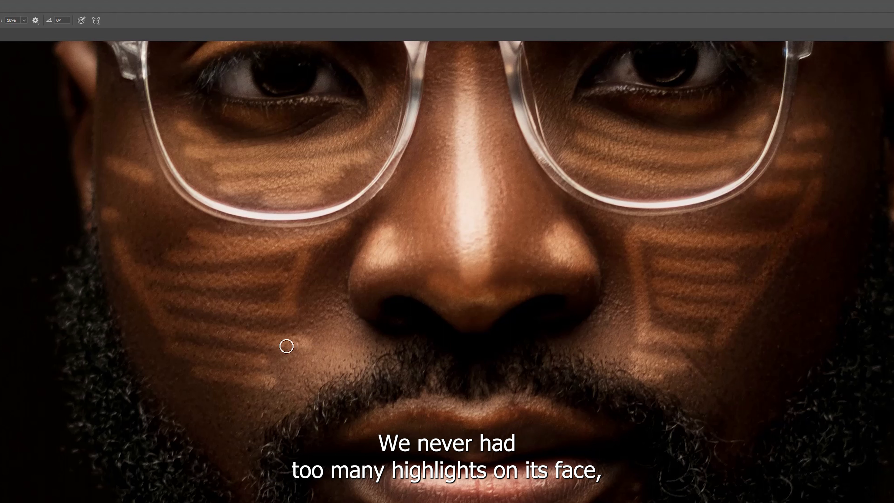
pyautogui.click(291, 388)
pyautogui.click(225, 287)
pyautogui.moveTo(132, 208); pyautogui.dragTo(141, 210)
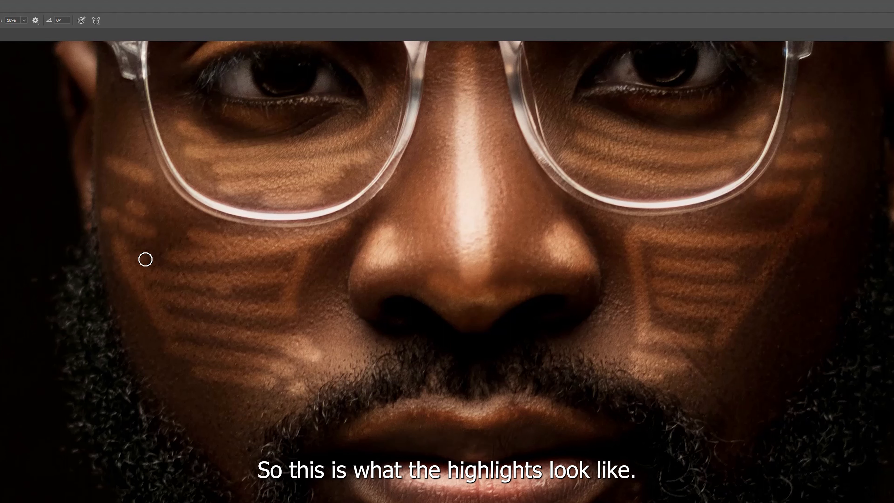
# Paint shadow strokes on the burn mask between the forehead highlights and along the sides of the nose.
pyautogui.hotkey('ctrl', '-')
pyautogui.hotkey('ctrl', '-')
pyautogui.hotkey('ctrl', '-')
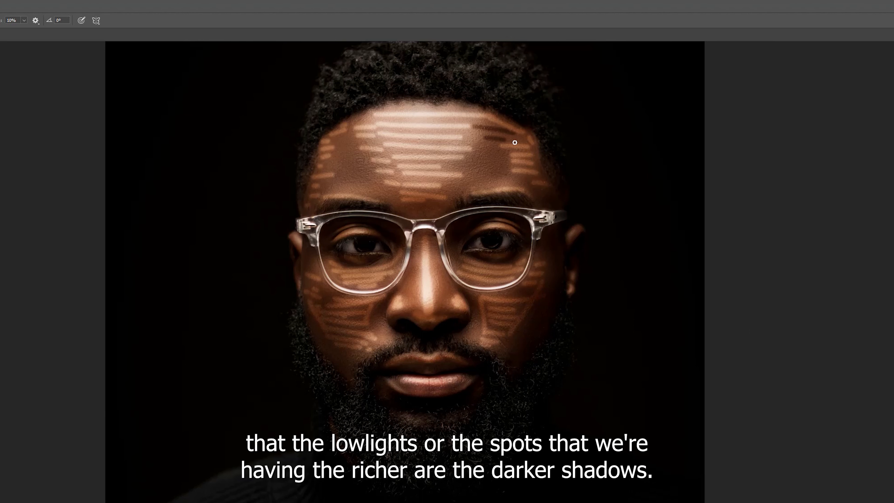
pyautogui.moveTo(523, 150)
pyautogui.mouseDown()
pyautogui.moveTo(469, 157)
pyautogui.moveTo(511, 161)
pyautogui.moveTo(473, 172)
pyautogui.moveTo(510, 177)
pyautogui.moveTo(474, 180)
pyautogui.mouseUp()
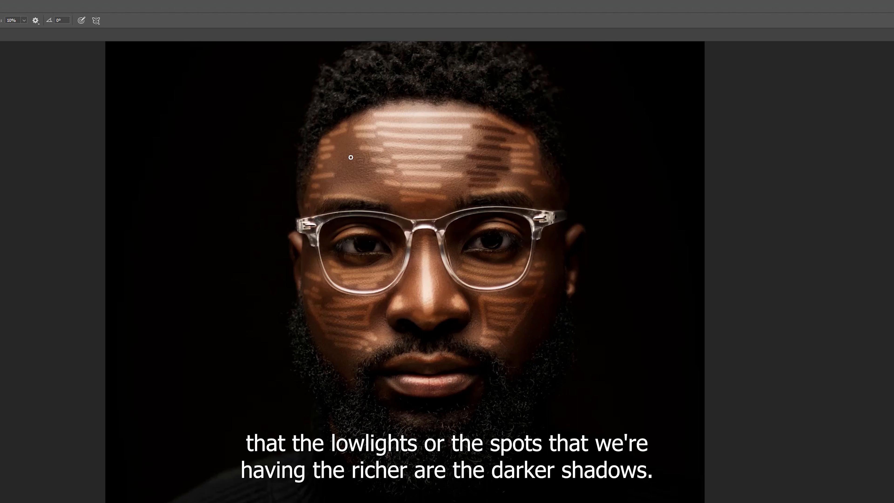
pyautogui.moveTo(342, 145)
pyautogui.mouseDown()
pyautogui.moveTo(372, 160)
pyautogui.moveTo(337, 155)
pyautogui.moveTo(354, 154)
pyautogui.moveTo(352, 169)
pyautogui.moveTo(341, 168)
pyautogui.moveTo(358, 166)
pyautogui.moveTo(342, 170)
pyautogui.moveTo(375, 176)
pyautogui.moveTo(340, 177)
pyautogui.moveTo(377, 181)
pyautogui.moveTo(326, 186)
pyautogui.moveTo(359, 191)
pyautogui.moveTo(326, 189)
pyautogui.moveTo(390, 197)
pyautogui.moveTo(374, 183)
pyautogui.mouseUp()
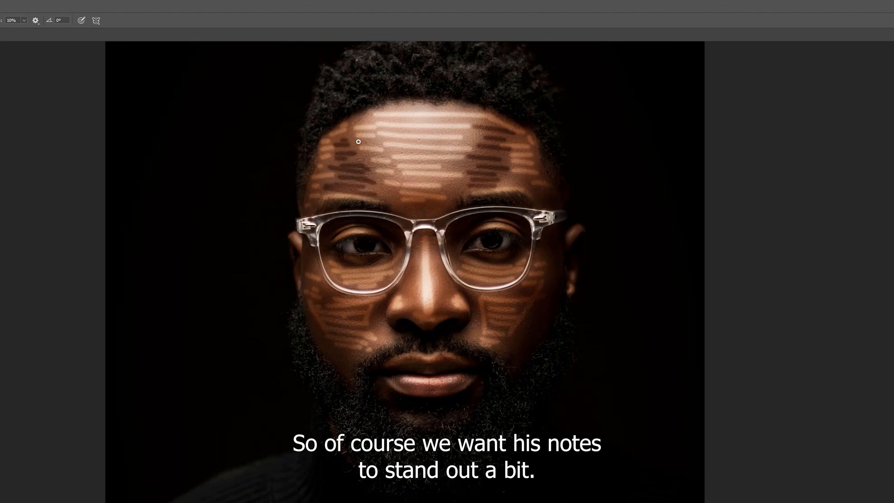
pyautogui.moveTo(416, 243); pyautogui.dragTo(418, 303)
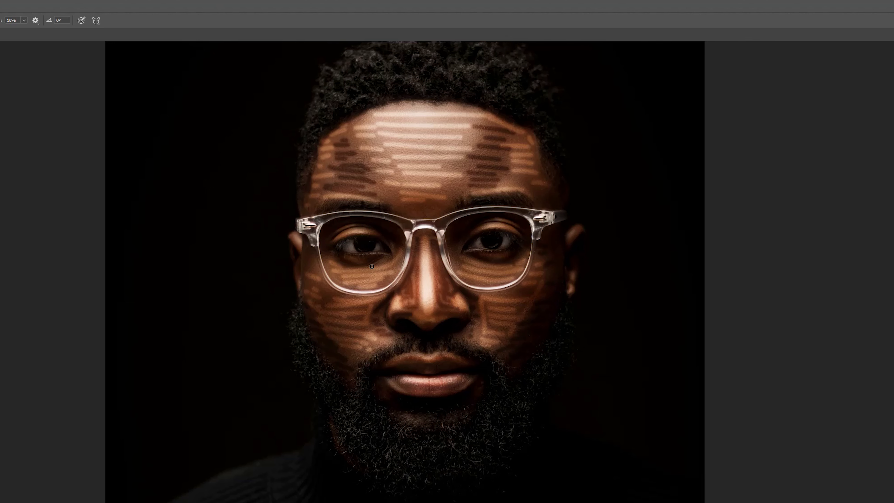
pyautogui.hotkey('ctrl', '+')
pyautogui.hotkey('ctrl', '+')
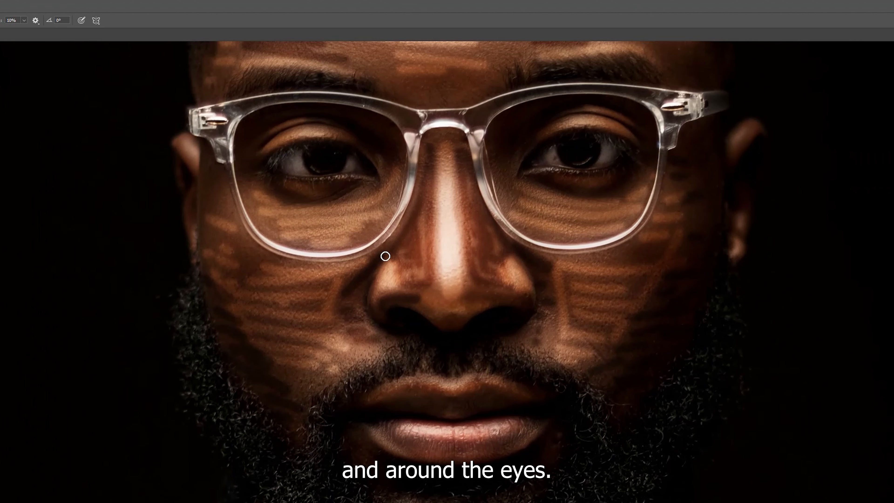
pyautogui.scroll(1, 386, 256)
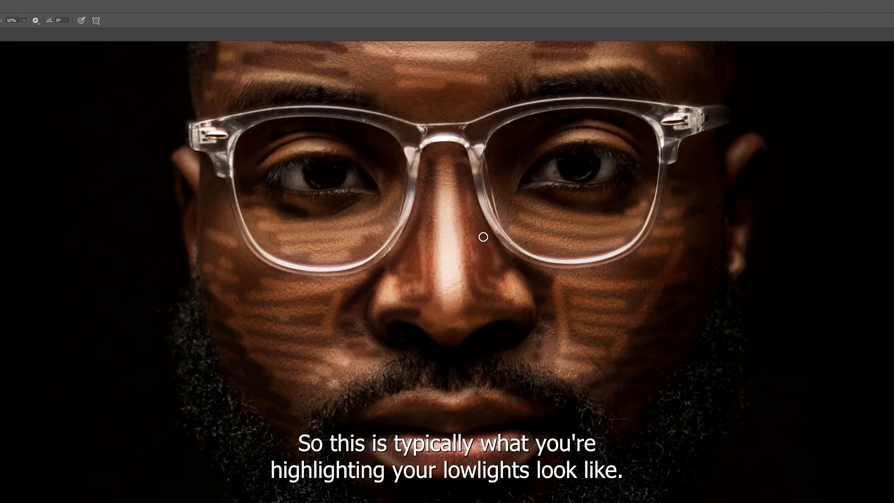
pyautogui.hotkey('ctrl', '-')
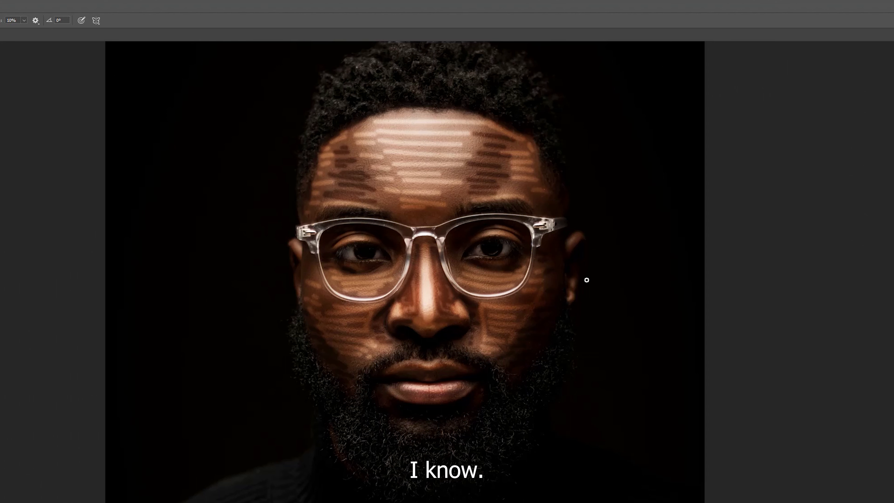
pyautogui.scroll(1, 533, 265)
pyautogui.scroll(1, 533, 266)
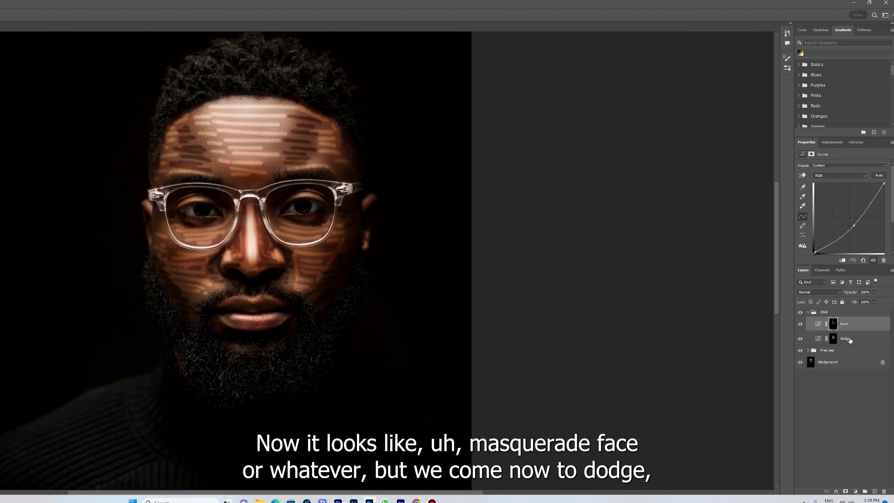
# Feather the dodge layer's mask by about 175 px to blend the painted highlights.
pyautogui.click(848, 338)
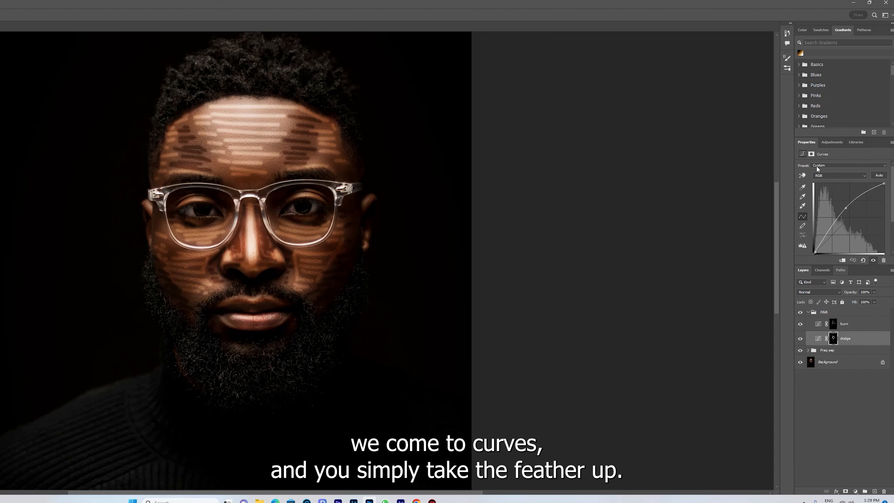
pyautogui.click(812, 154)
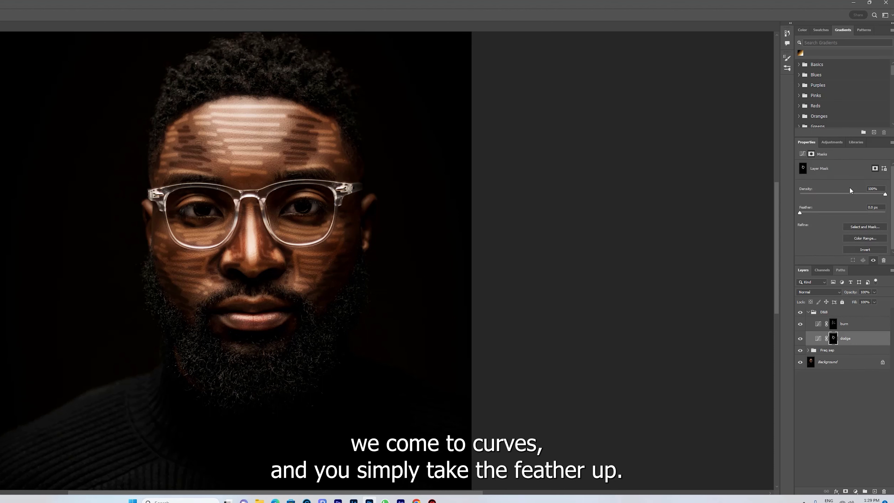
pyautogui.moveTo(802, 213); pyautogui.dragTo(867, 215)
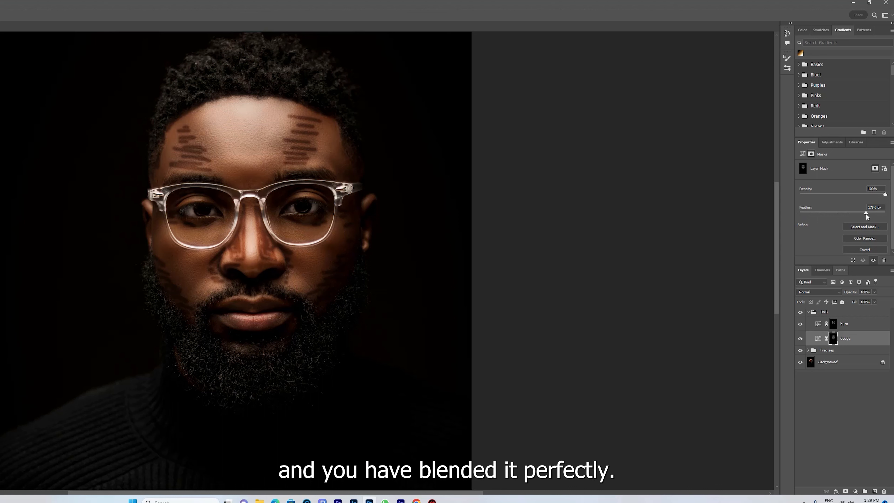
# Feather the burn layer's mask by about 186 px to blend the painted shadows.
pyautogui.click(856, 324)
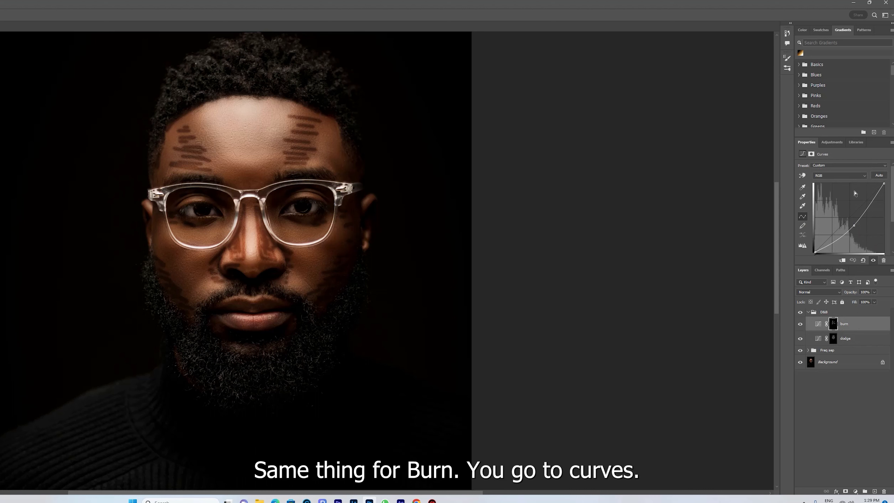
pyautogui.click(812, 154)
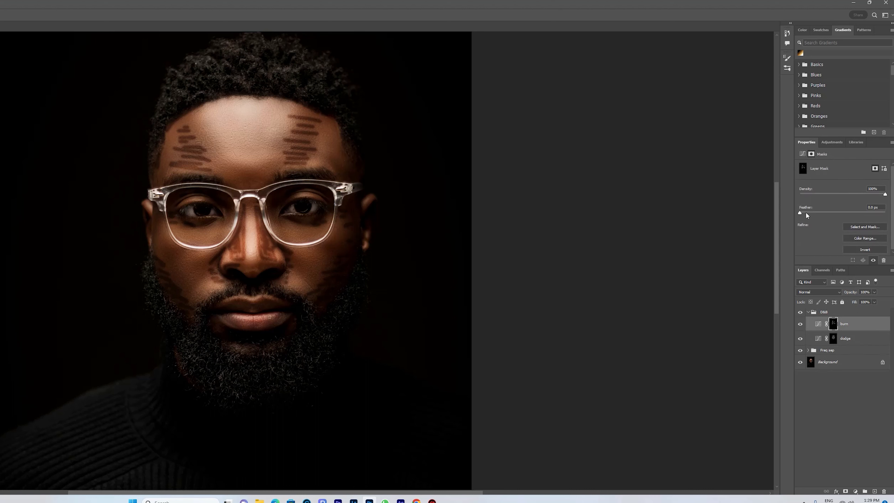
pyautogui.moveTo(832, 215); pyautogui.dragTo(868, 215)
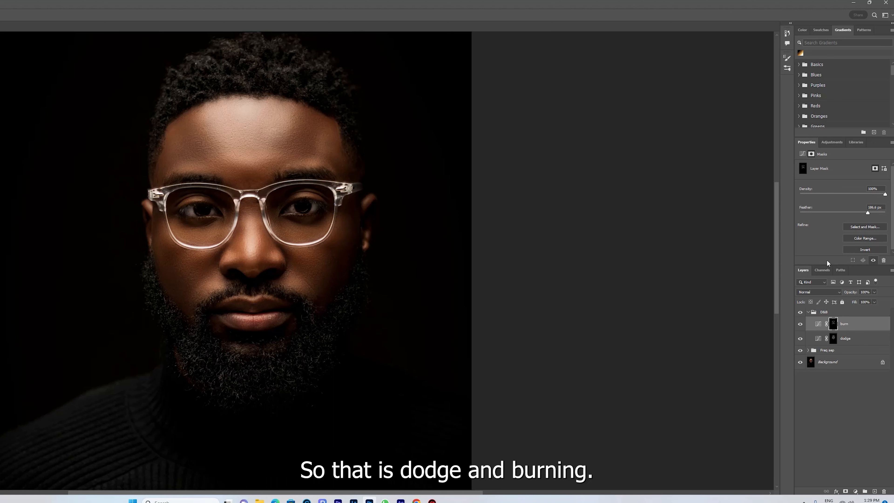
# Collapse the D&B group and toggle its visibility to compare the portrait before and after dodging and burning.
pyautogui.click(809, 312)
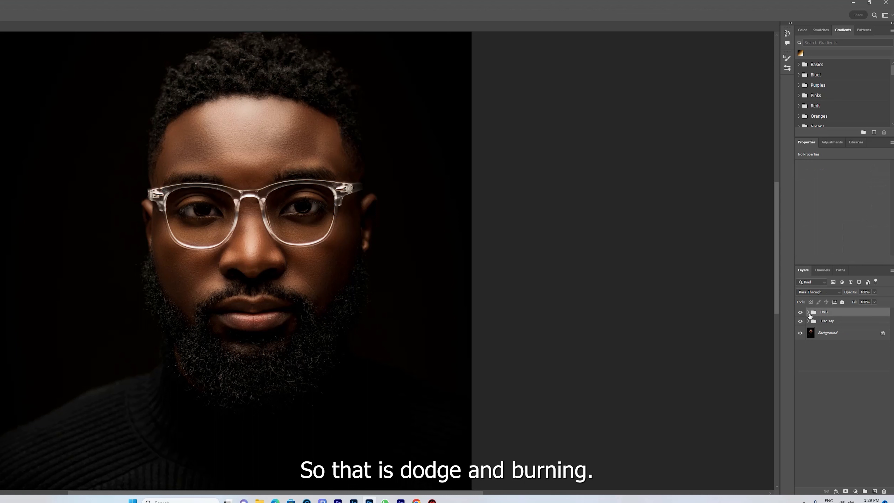
pyautogui.click(801, 313)
pyautogui.click(800, 312)
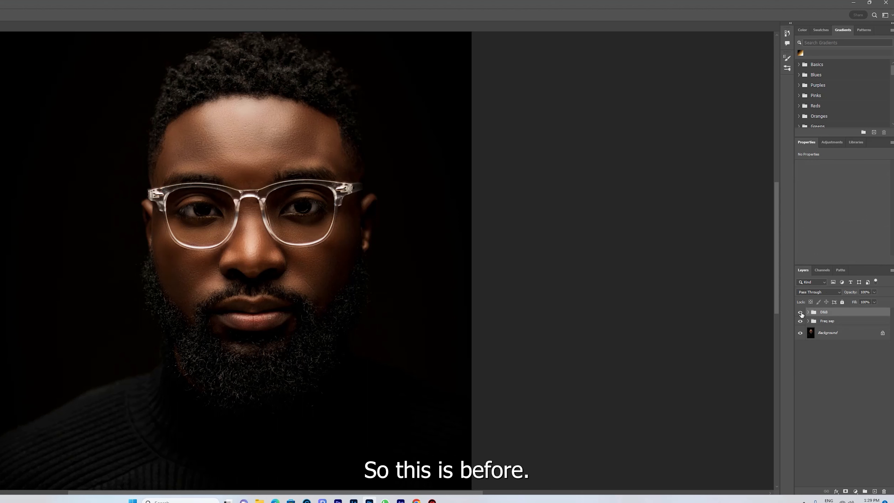
pyautogui.click(801, 313)
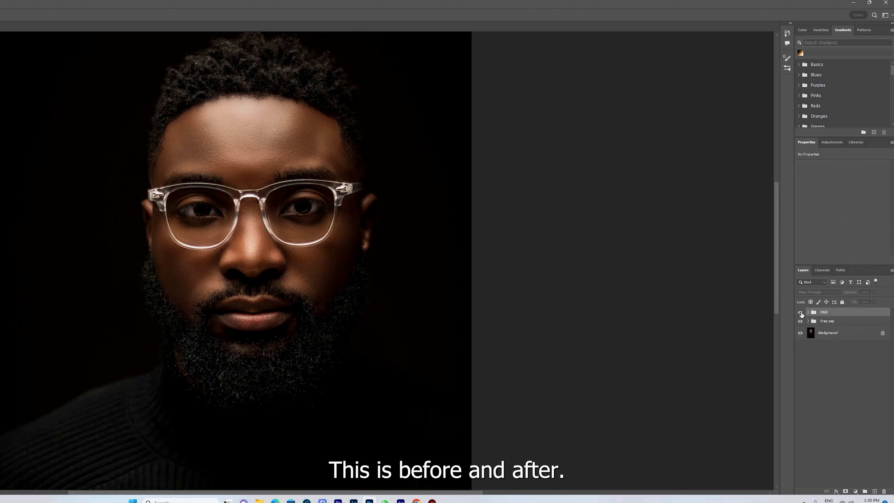
pyautogui.click(801, 313)
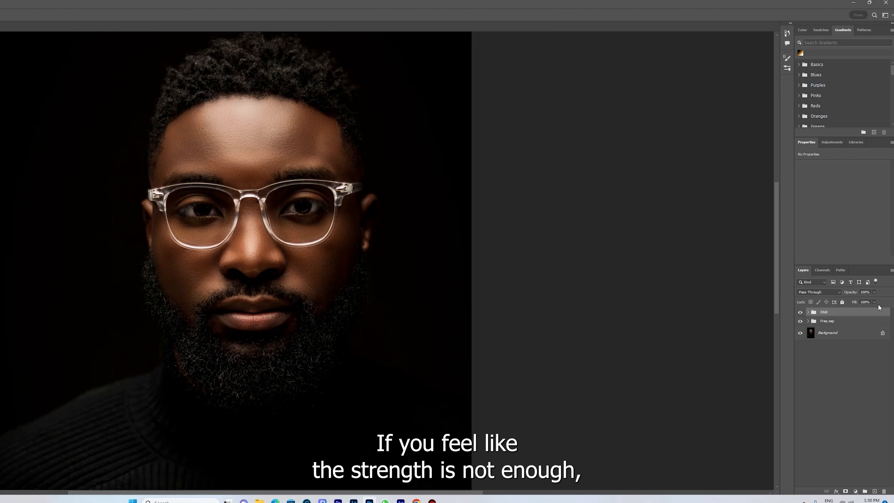
# Try a lower opacity on the D&B group, restore it to 100%, and deselect the group.
pyautogui.click(875, 293)
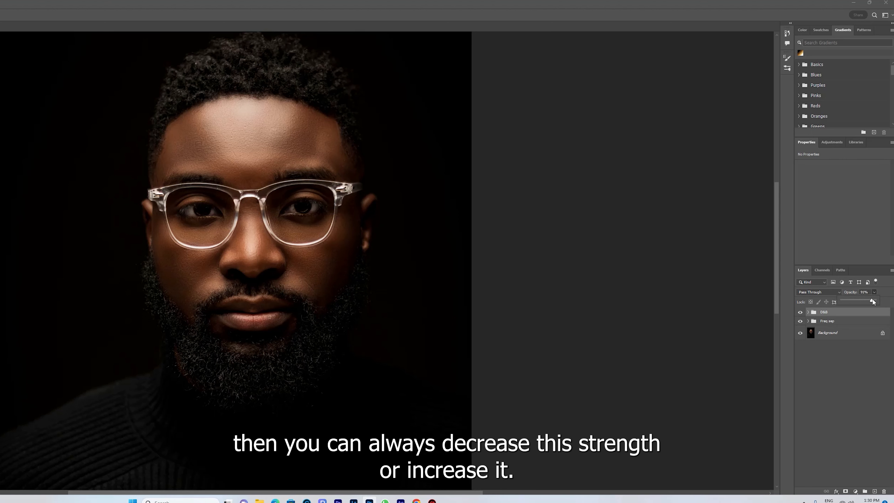
pyautogui.moveTo(852, 302); pyautogui.dragTo(851, 302)
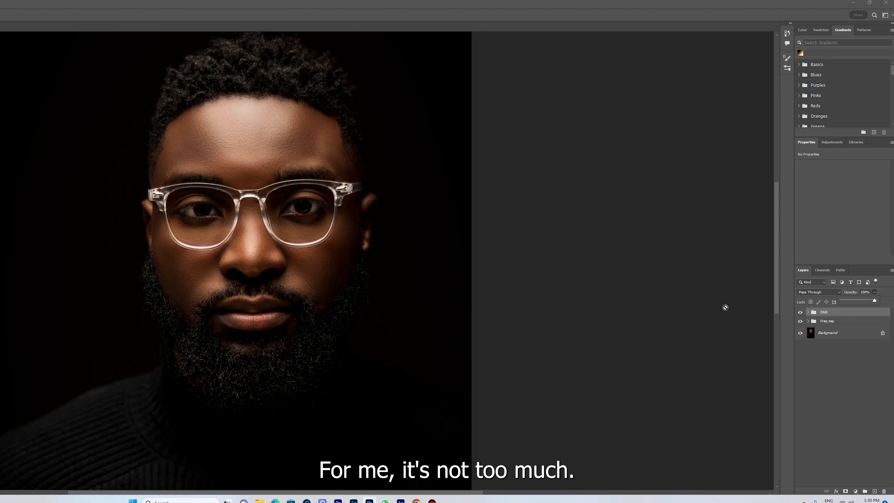
pyautogui.click(837, 376)
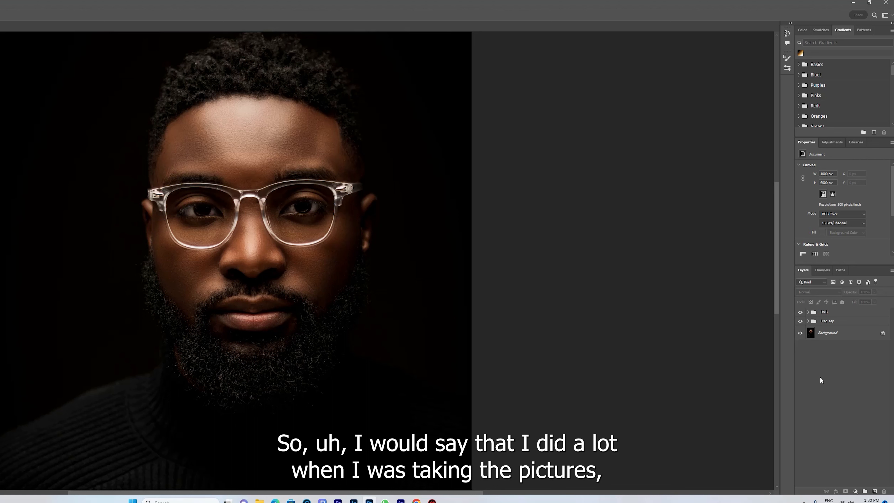
# Add a Curves adjustment layer above the D&B group and bend its RGB curve strongly upward to brighten the image.
pyautogui.click(855, 492)
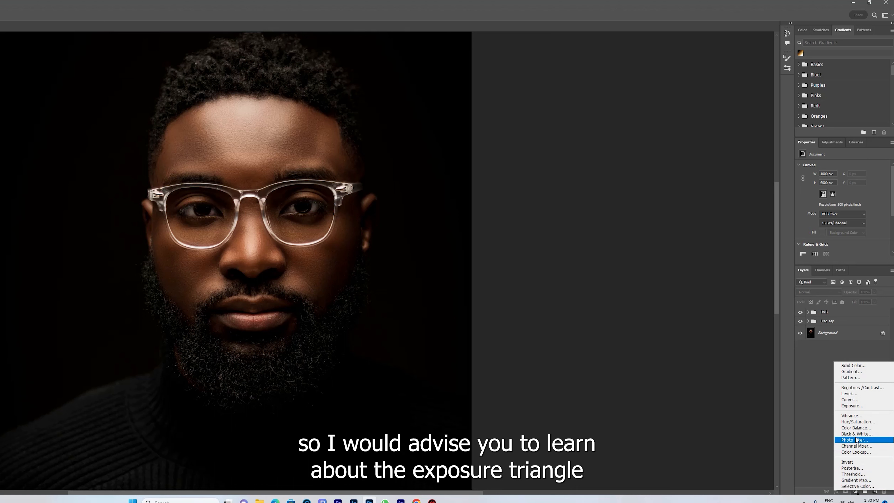
pyautogui.click(850, 399)
pyautogui.moveTo(850, 217); pyautogui.dragTo(840, 209)
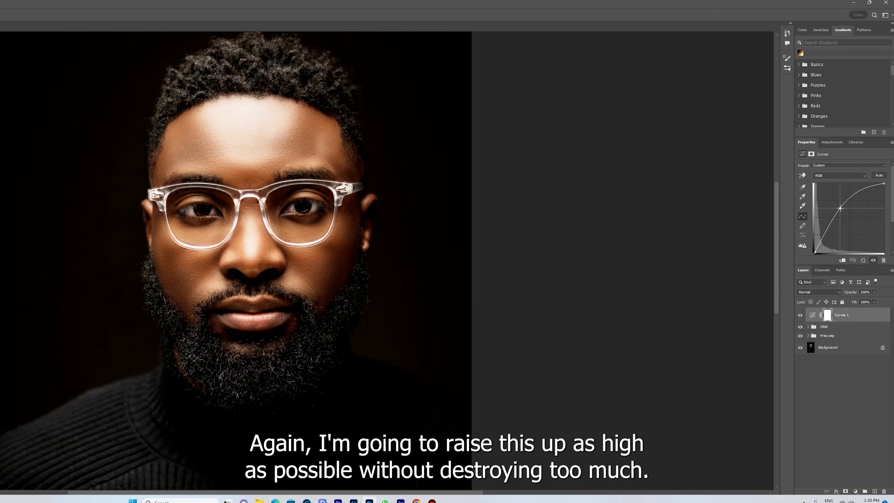
# Rename the new Curves layer "eyes" and invert its mask to black to hide the brightening.
pyautogui.doubleClick(842, 315)
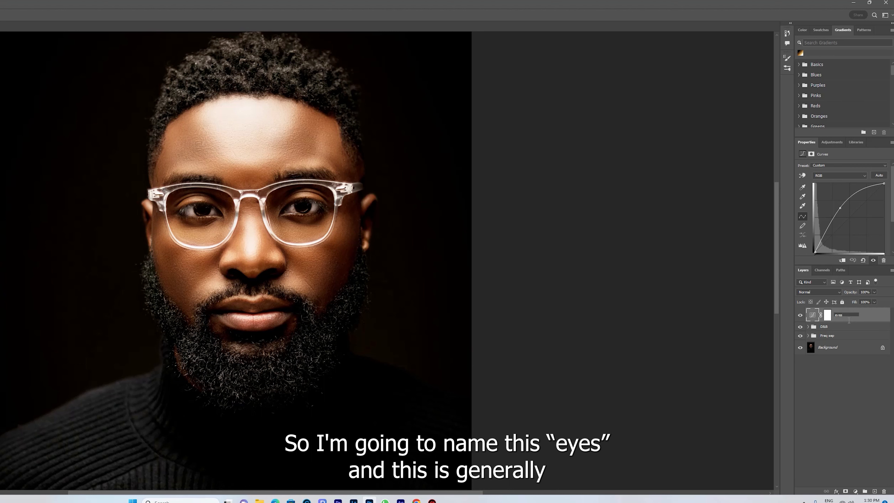
pyautogui.click(828, 315)
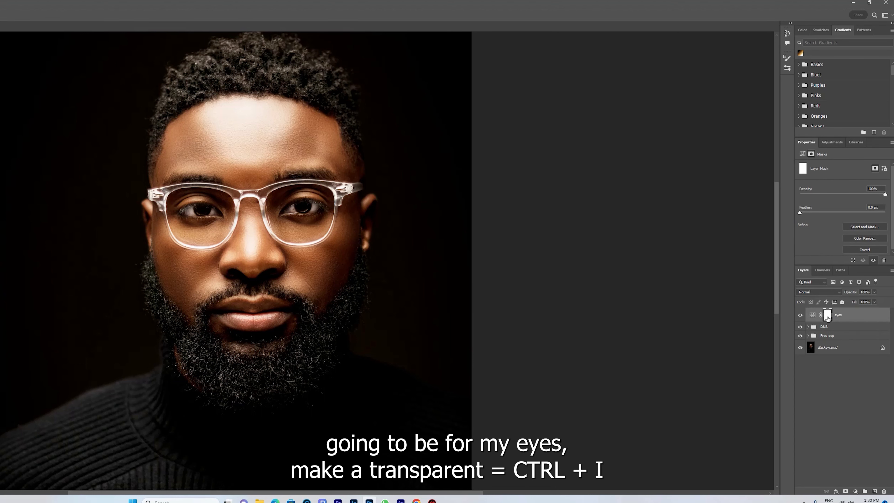
pyautogui.hotkey('ctrl', 'i')
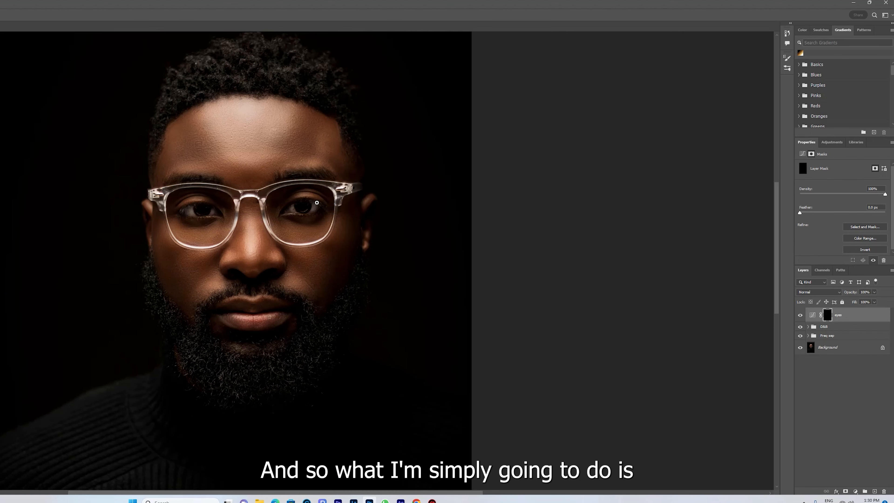
# Zoom in on the eyes in preparation for painting on the eyes layer's mask.
pyautogui.hotkey('ctrl', '+')
pyautogui.hotkey('ctrl', '+')
pyautogui.hotkey('ctrl', '+')
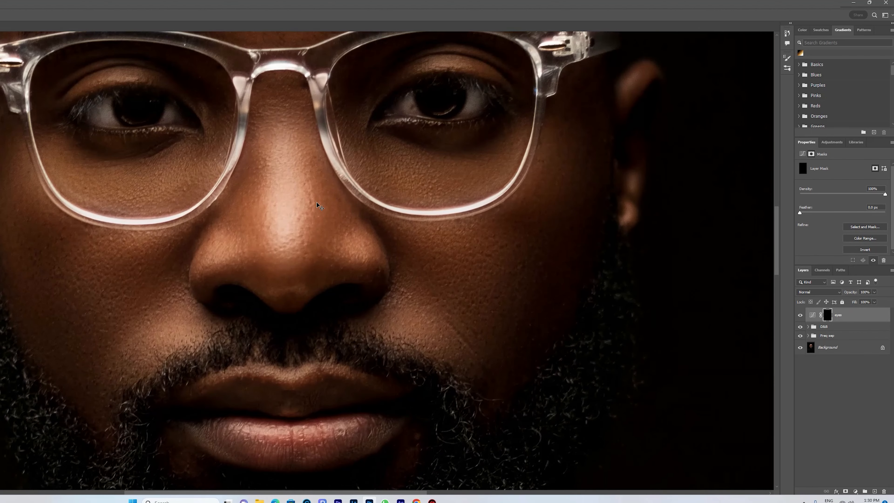